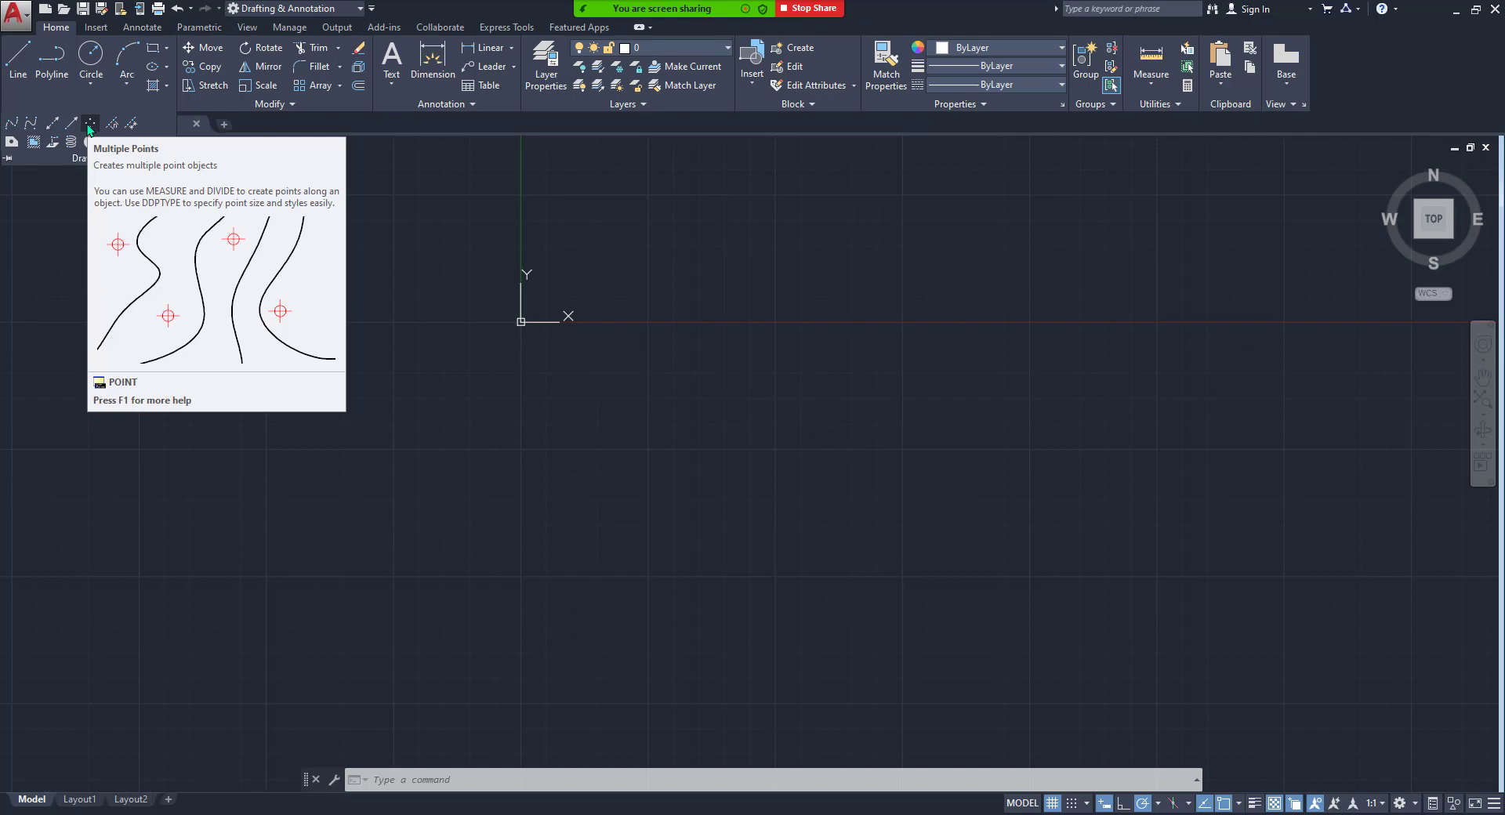
Place six scattered point objects right of the origin with Multiple Points.
click(89, 124)
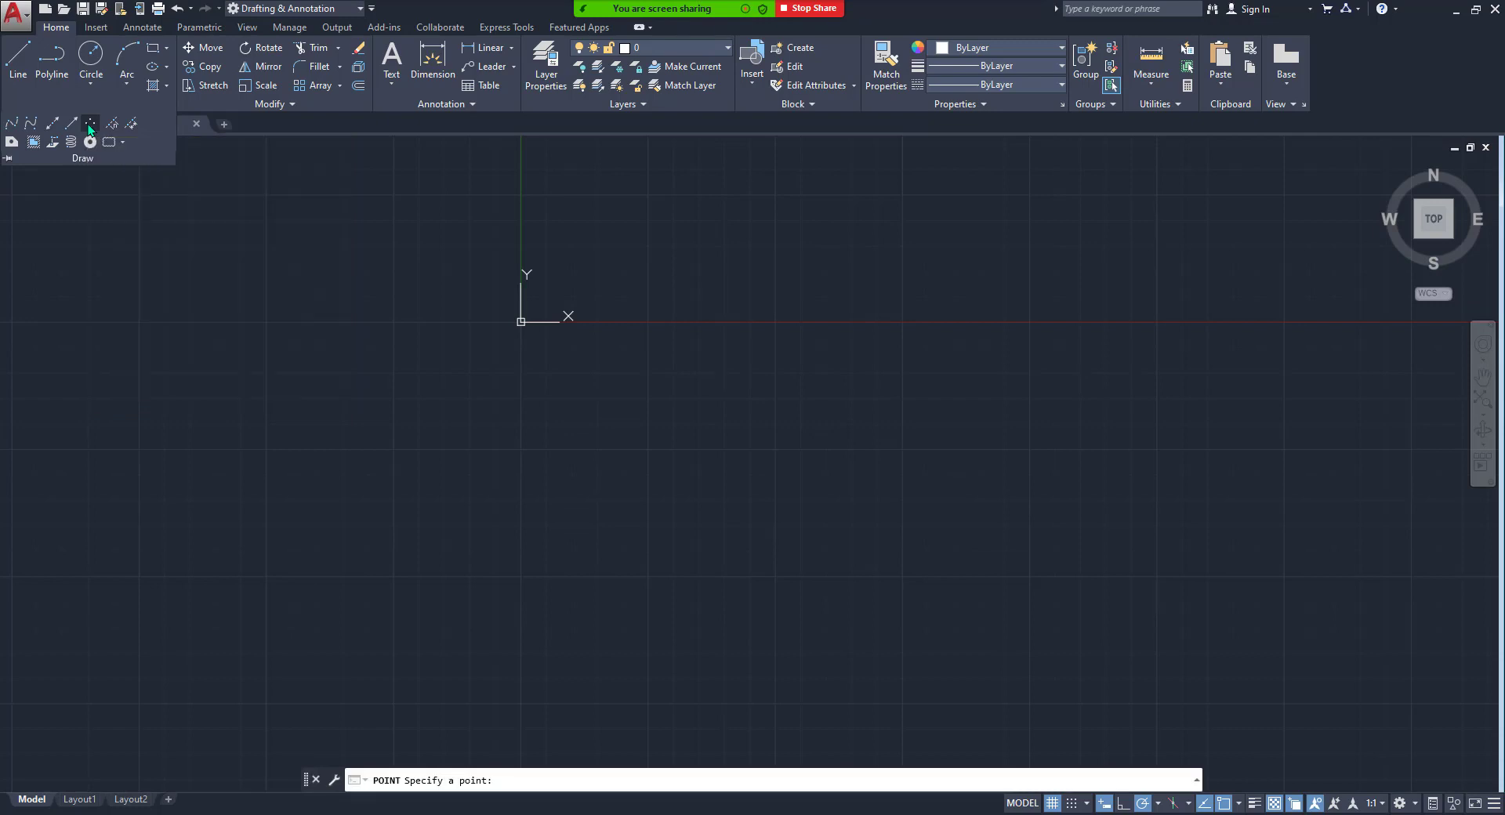
click(747, 302)
click(902, 227)
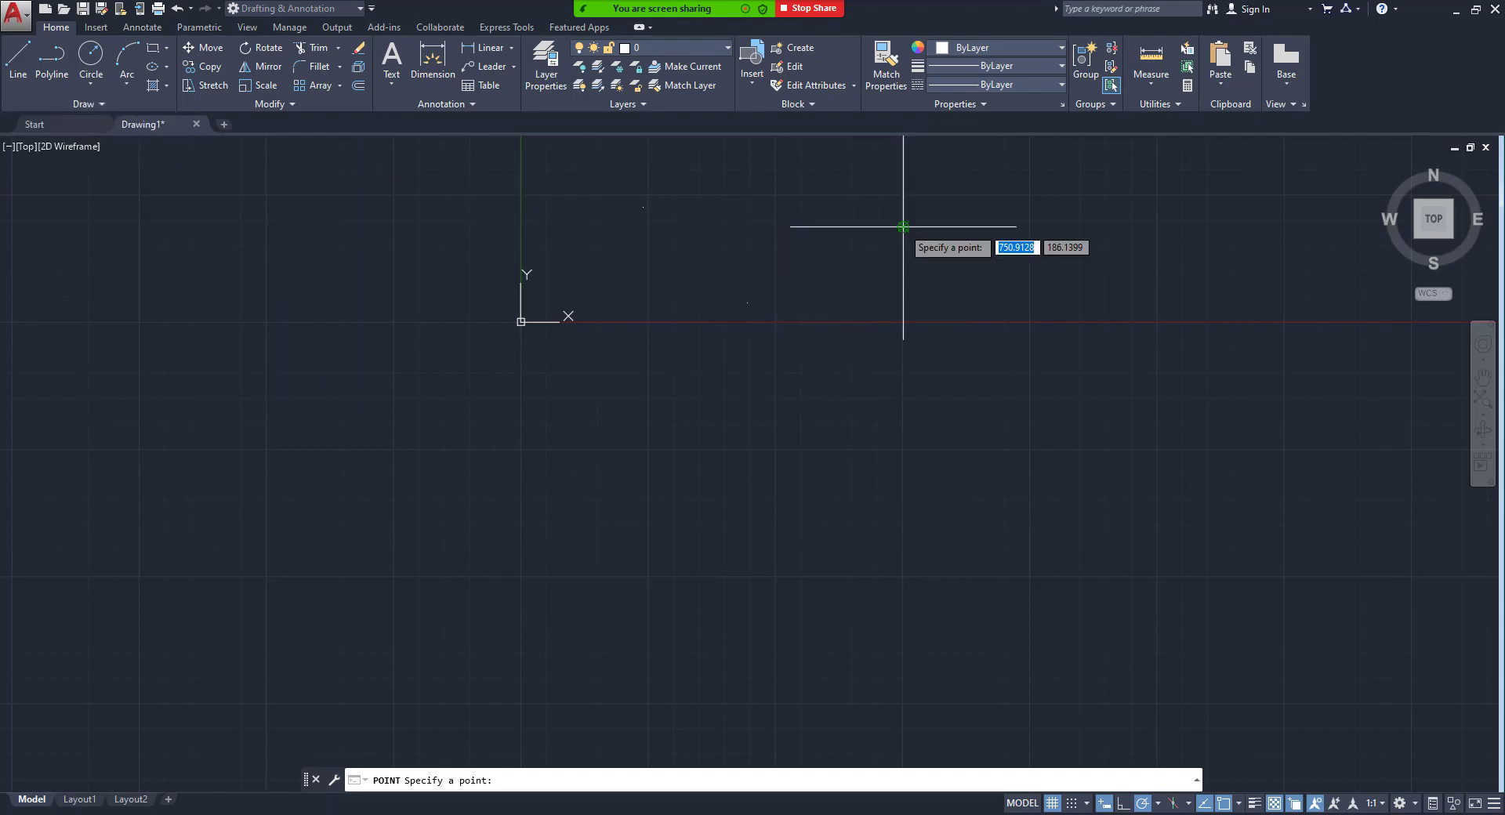
click(789, 378)
click(723, 247)
click(939, 344)
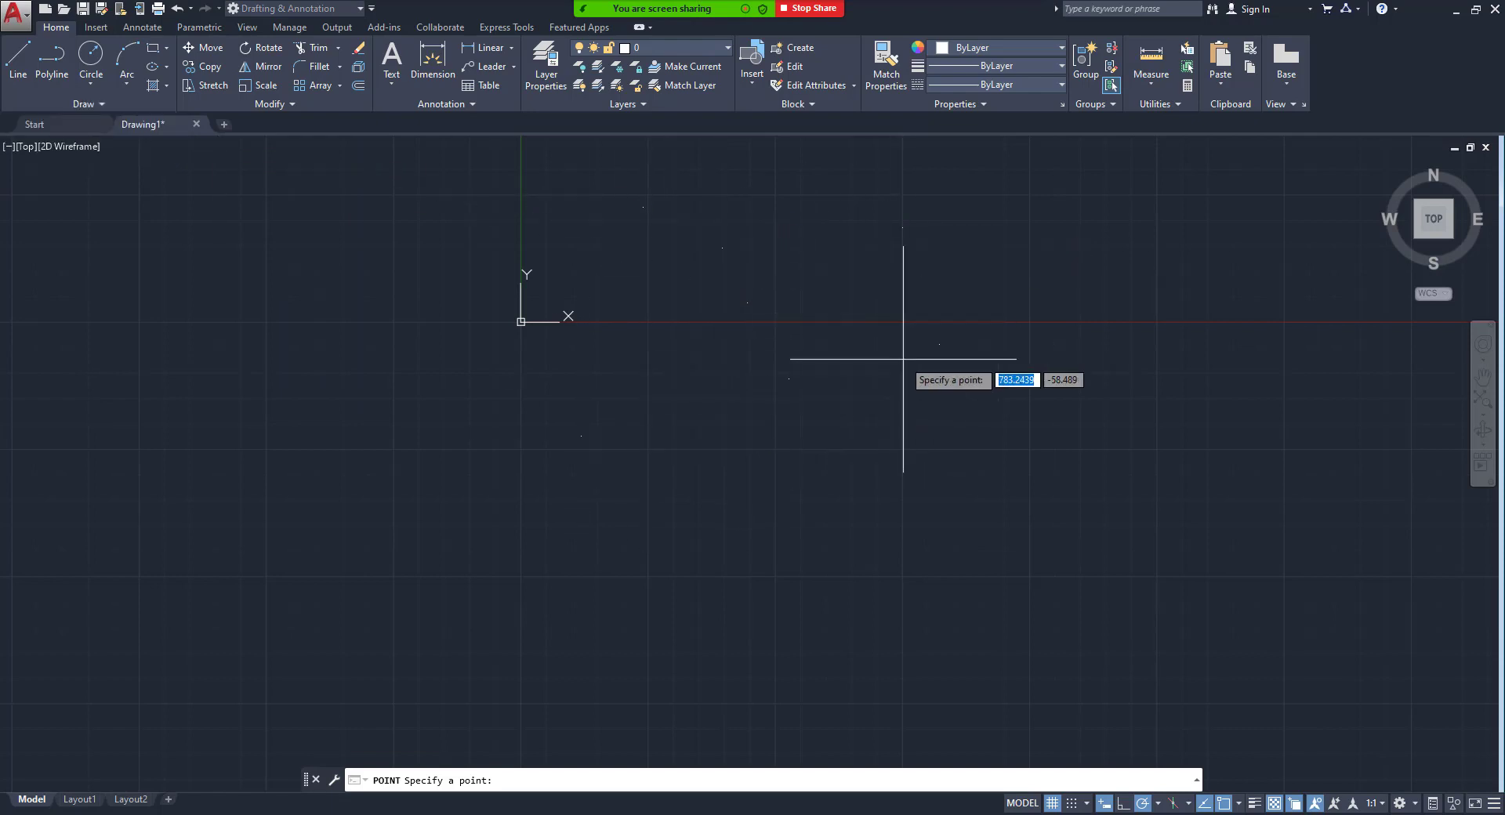
click(699, 377)
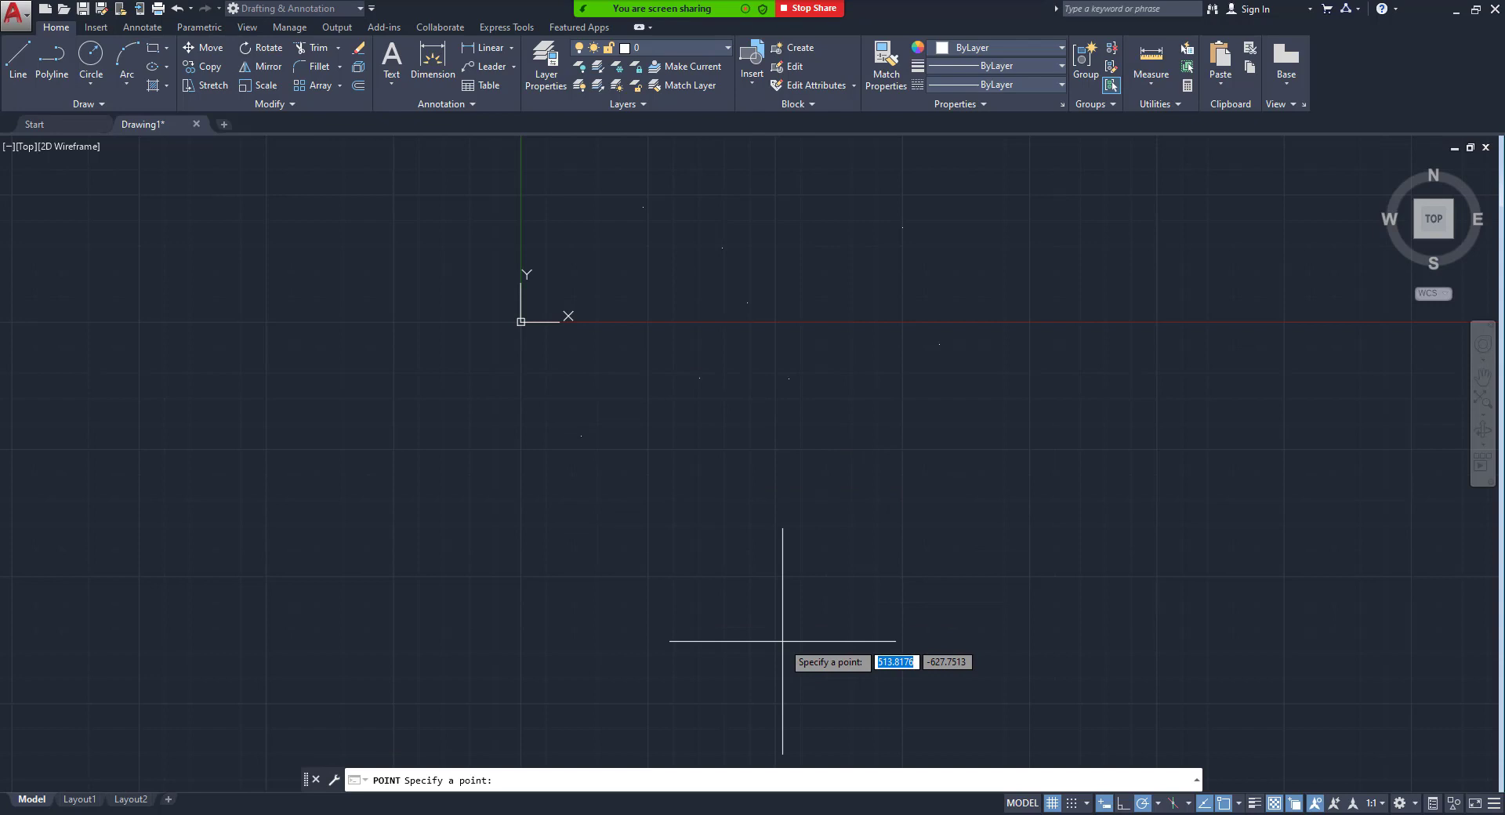
key(Escape)
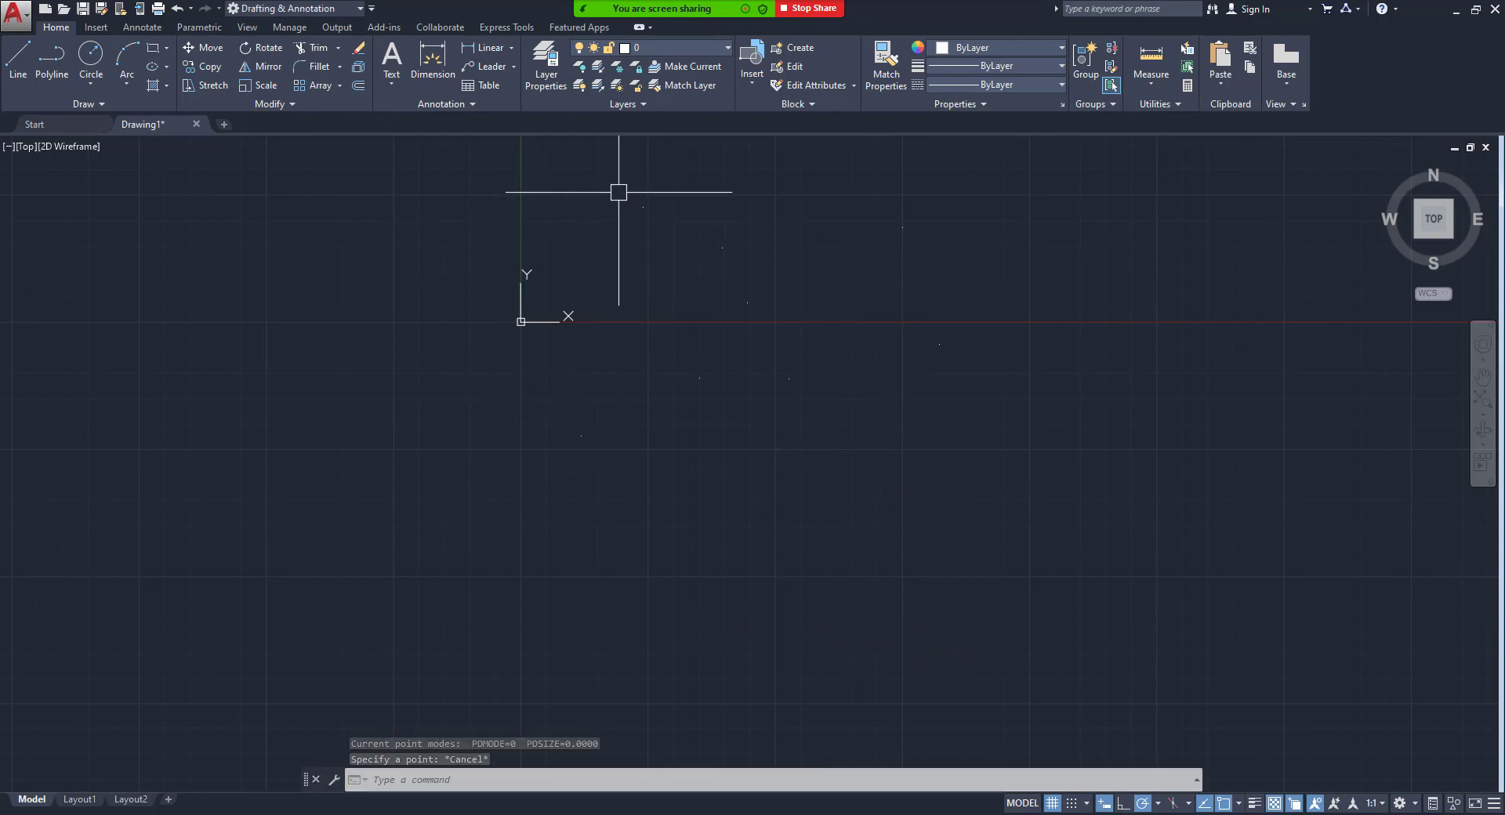
Window-select the scattered points, then clear the selection.
scroll(641, 198, up, 2)
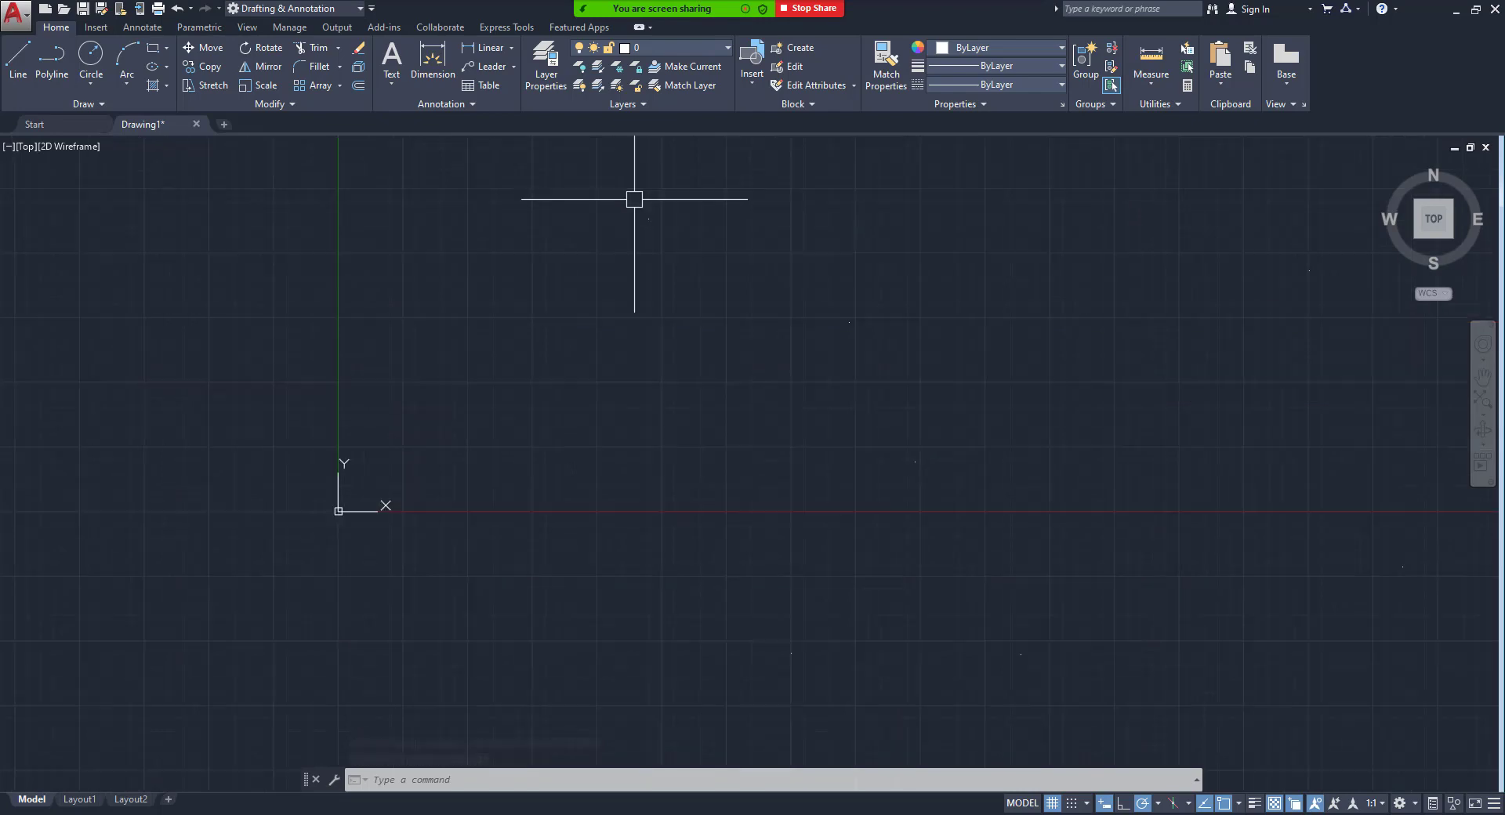
scroll(702, 231, down, 2)
click(591, 197)
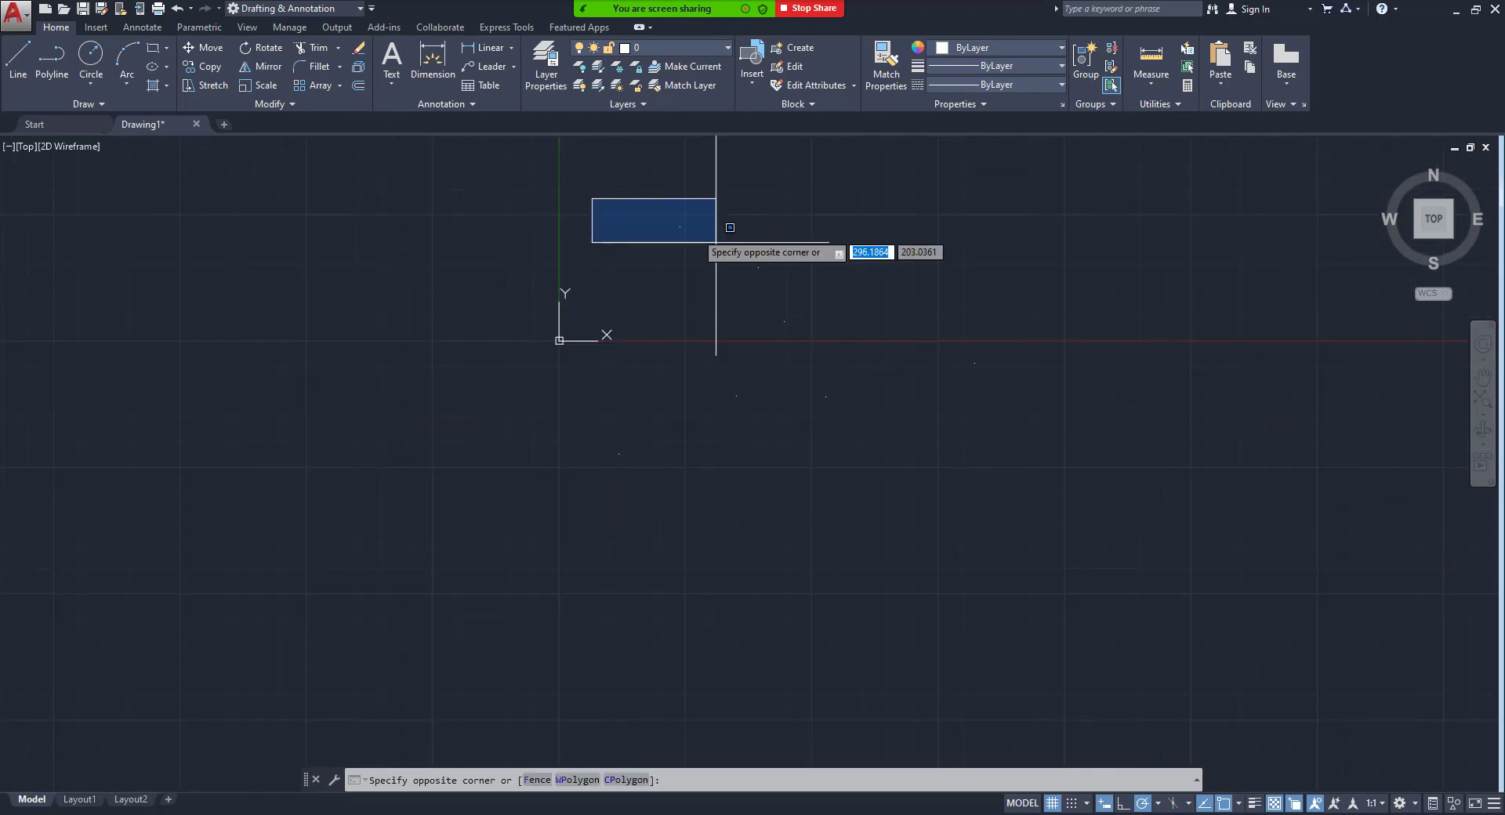
click(1026, 449)
key(Escape)
click(1022, 185)
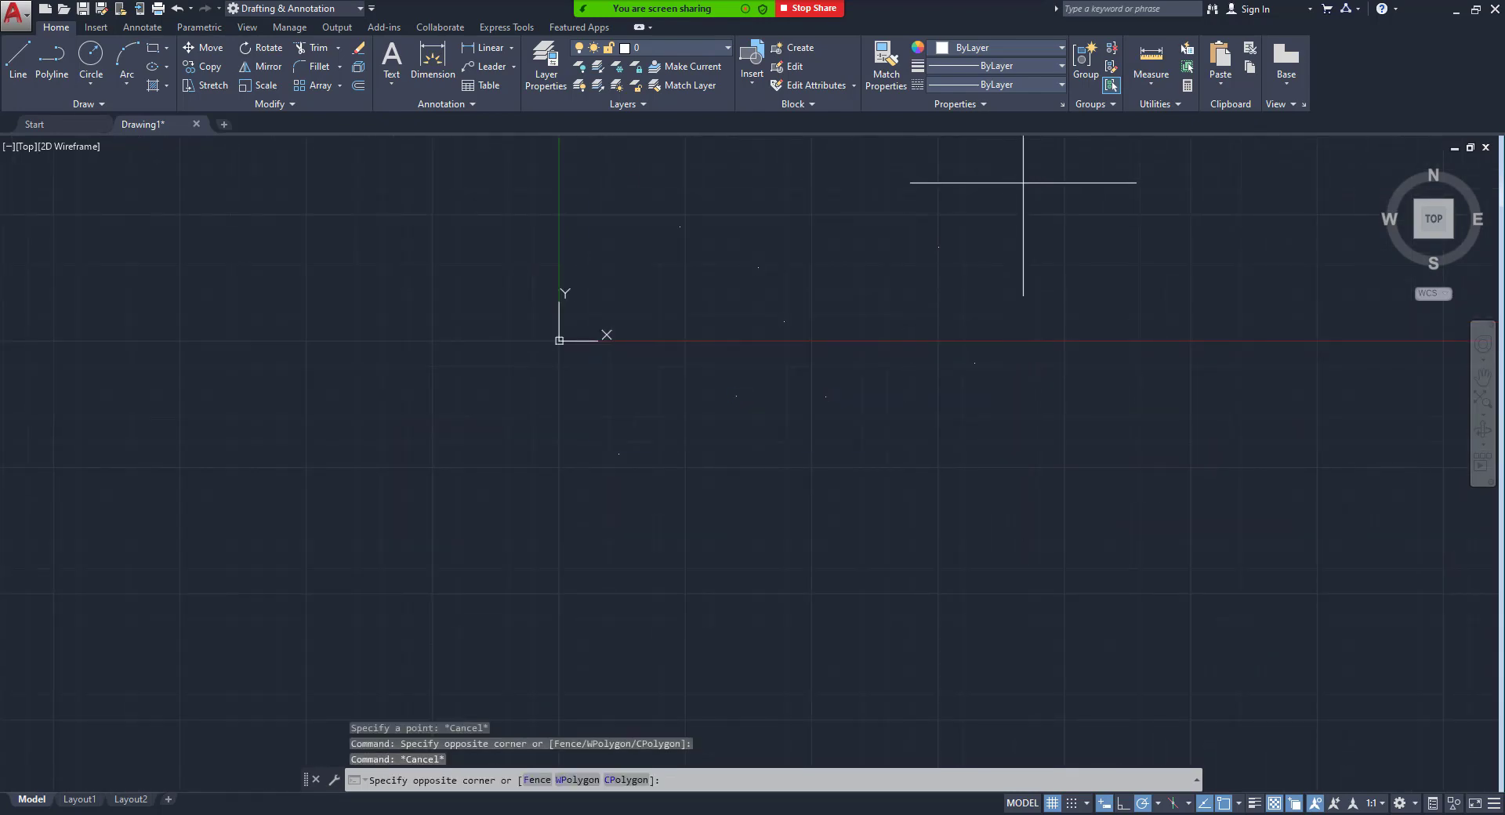
key(Escape)
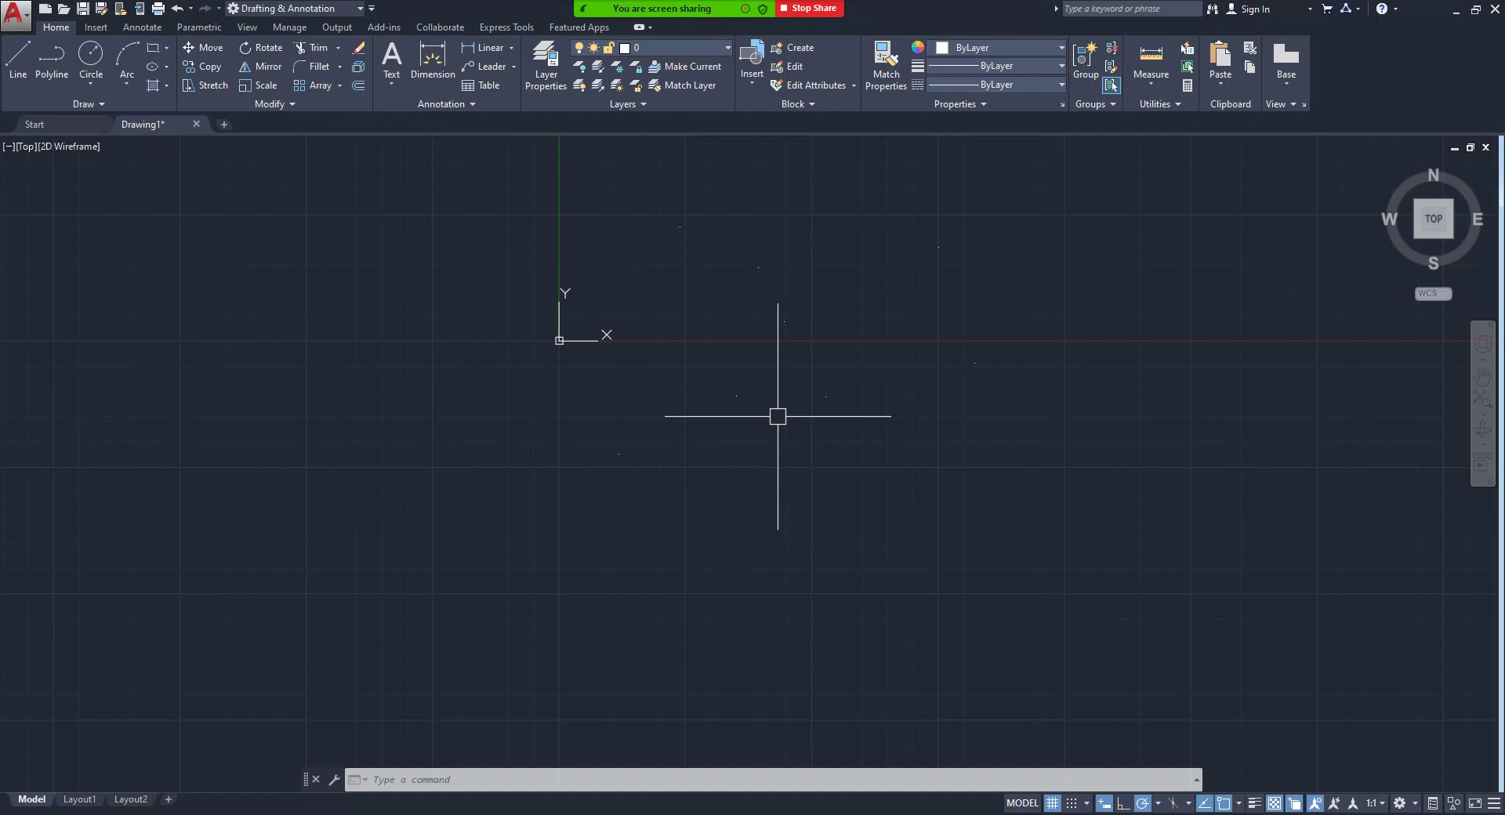
Set the point style to the circle-with-crosshair symbol.
click(1174, 105)
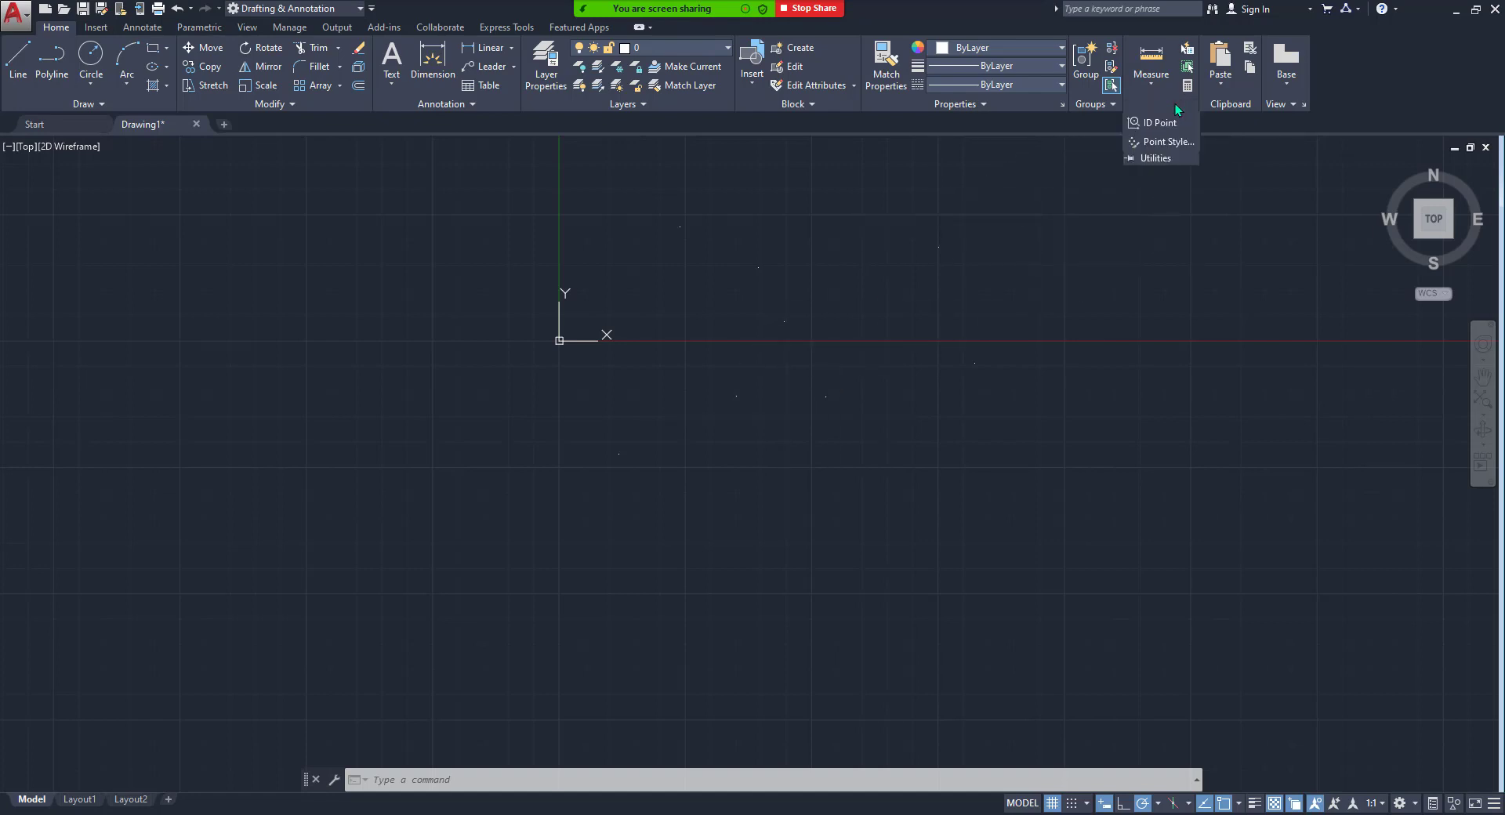
click(1165, 143)
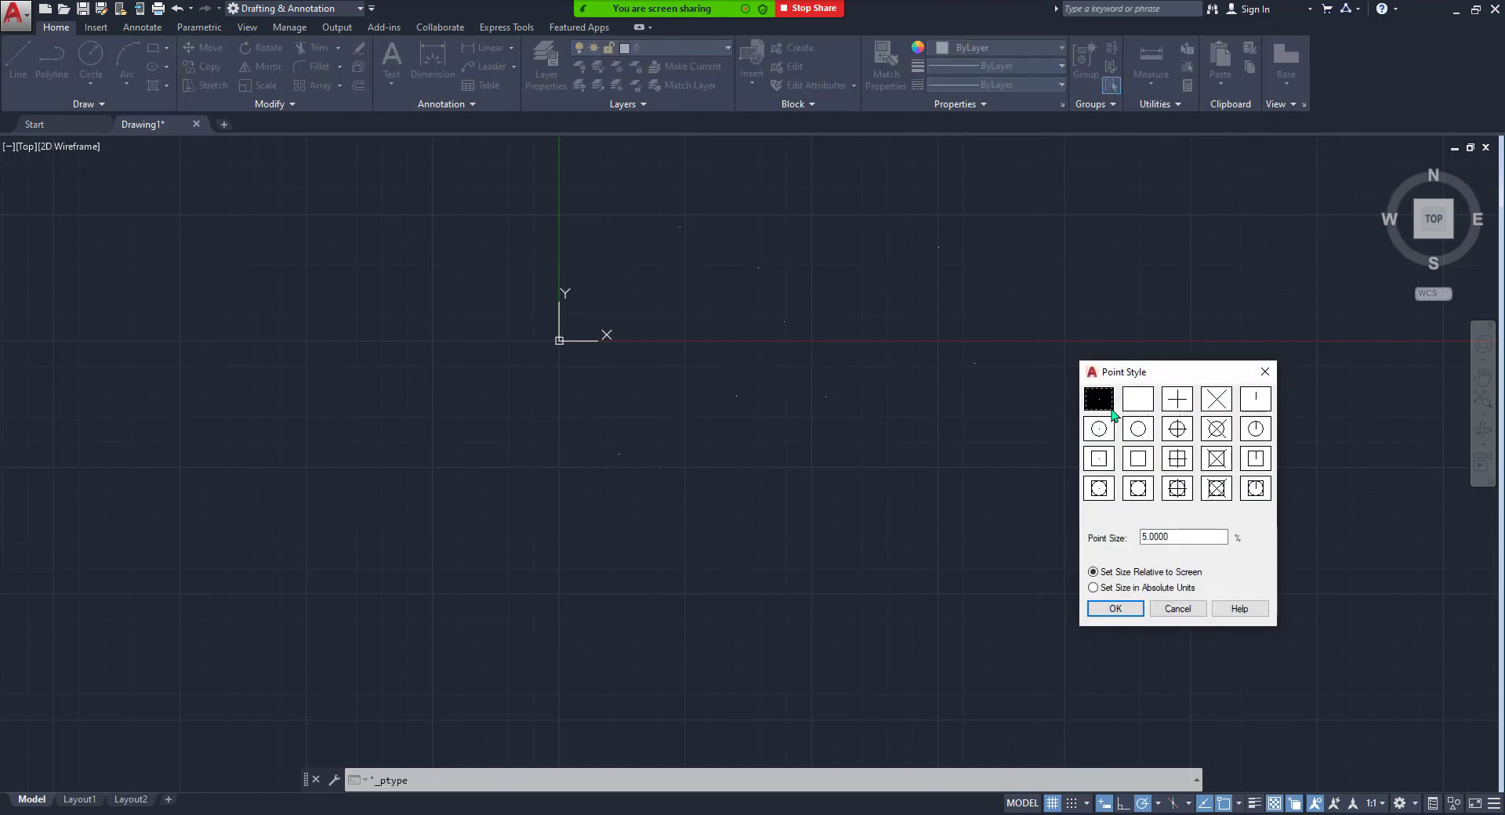
drag(1136, 370, 1122, 295)
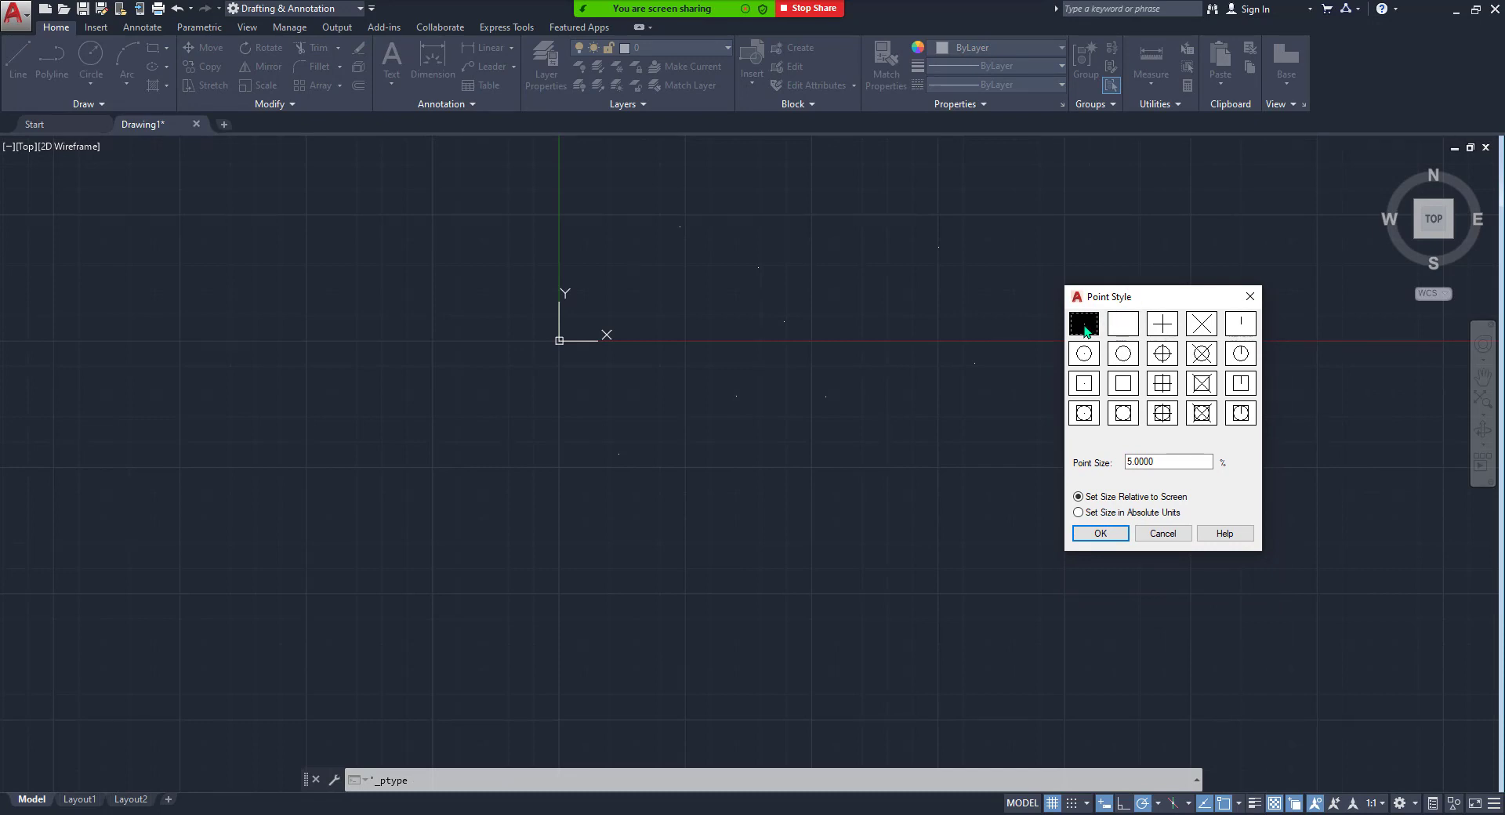
click(1160, 357)
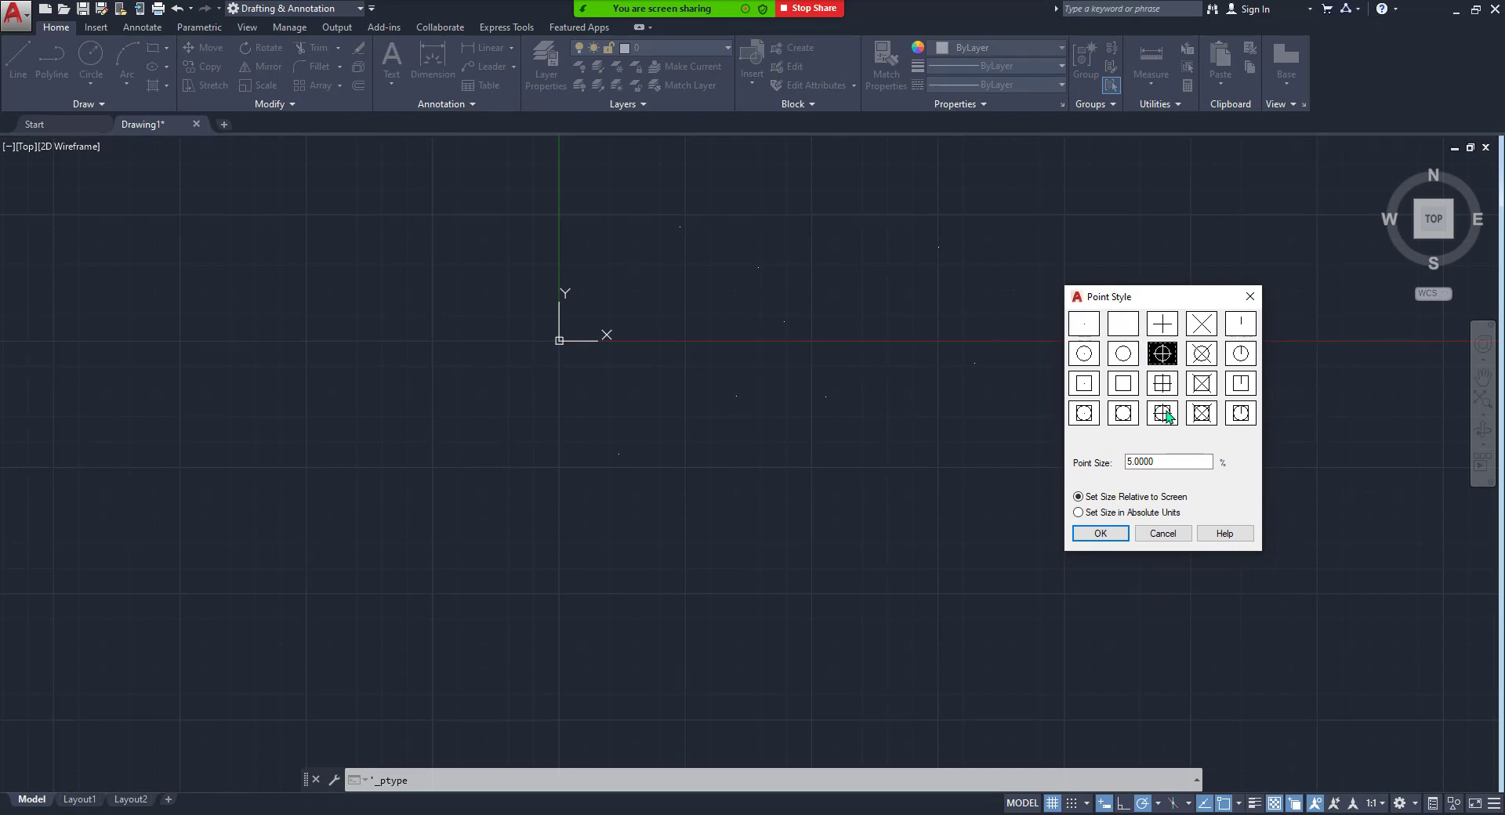
click(1100, 533)
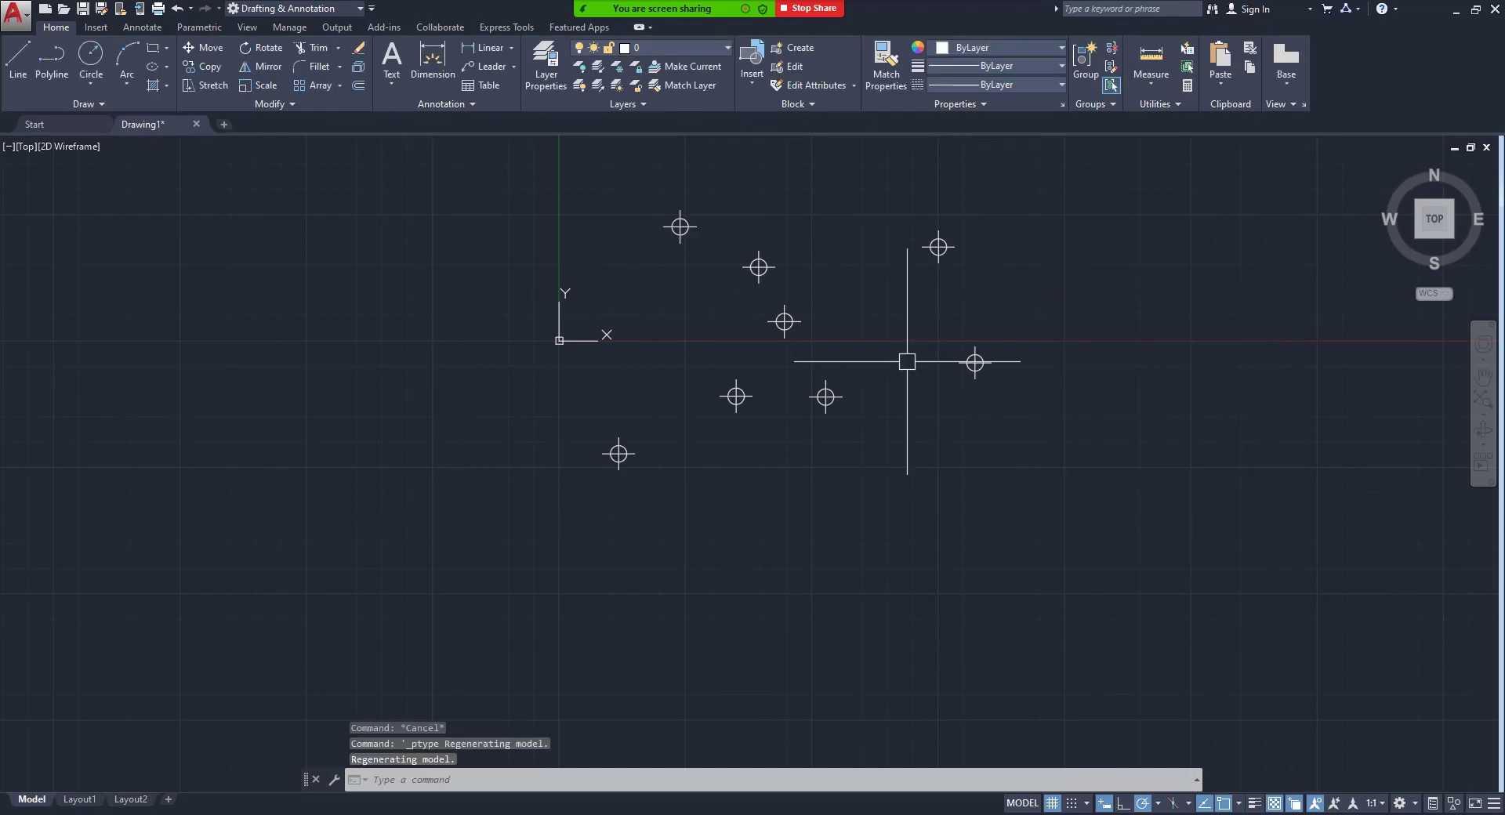
scroll(906, 362, up, 4)
scroll(863, 386, up, 2)
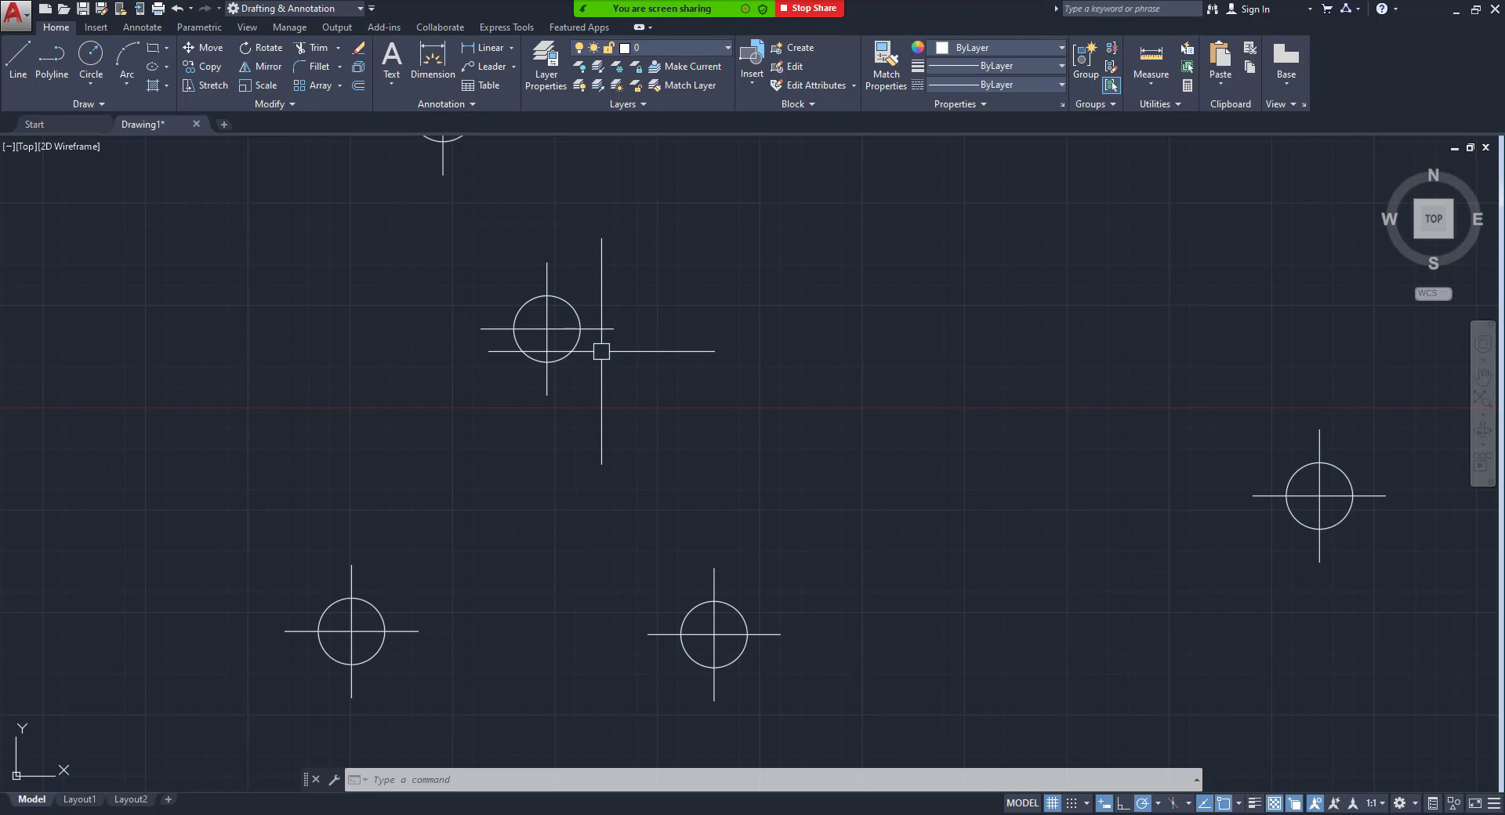
Run REGEN so the circled-cross markers redraw at their screen-relative size.
text(RE)
text(GEN)
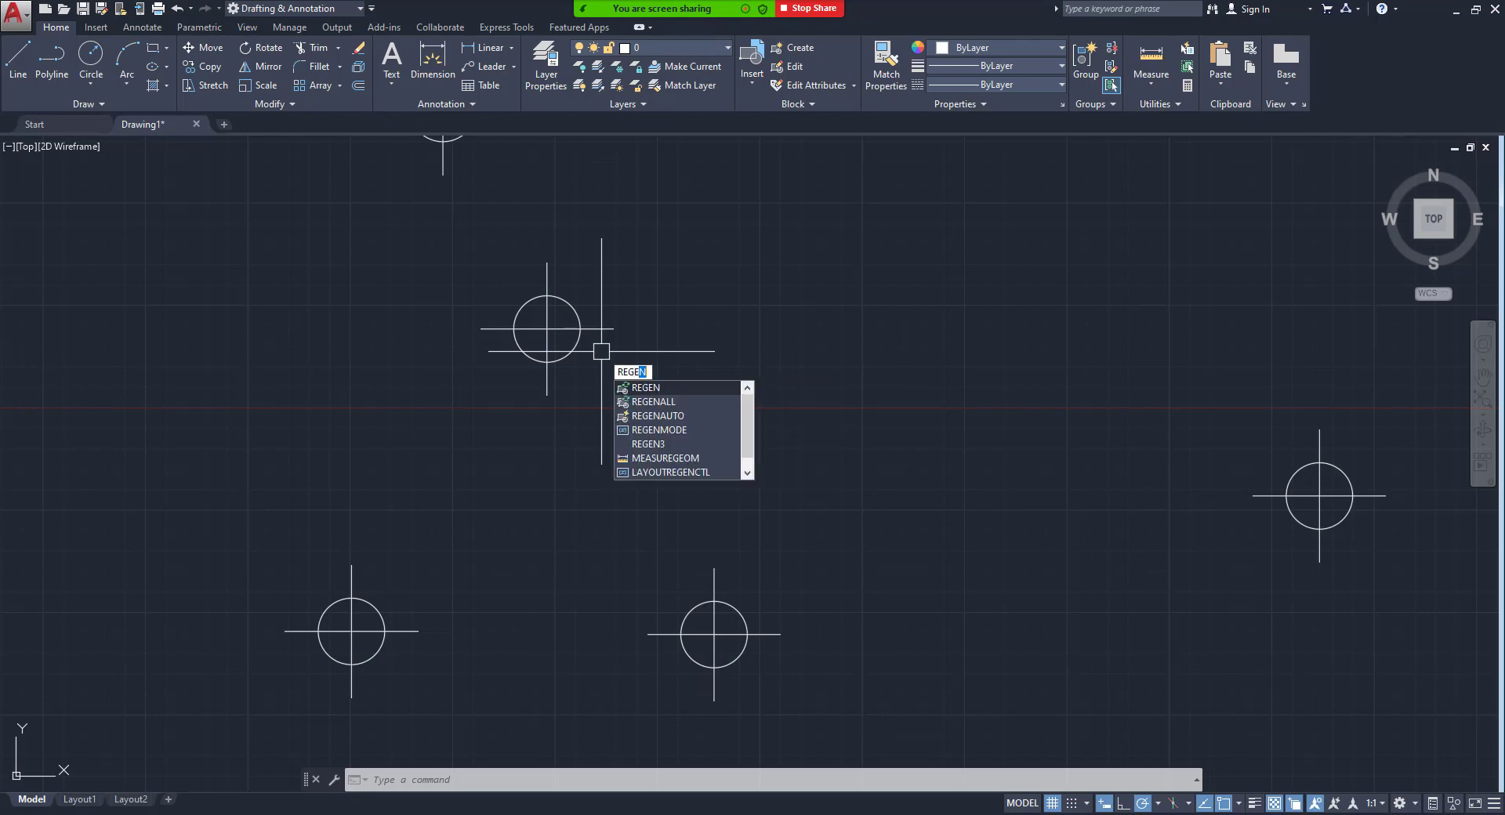
key(Return)
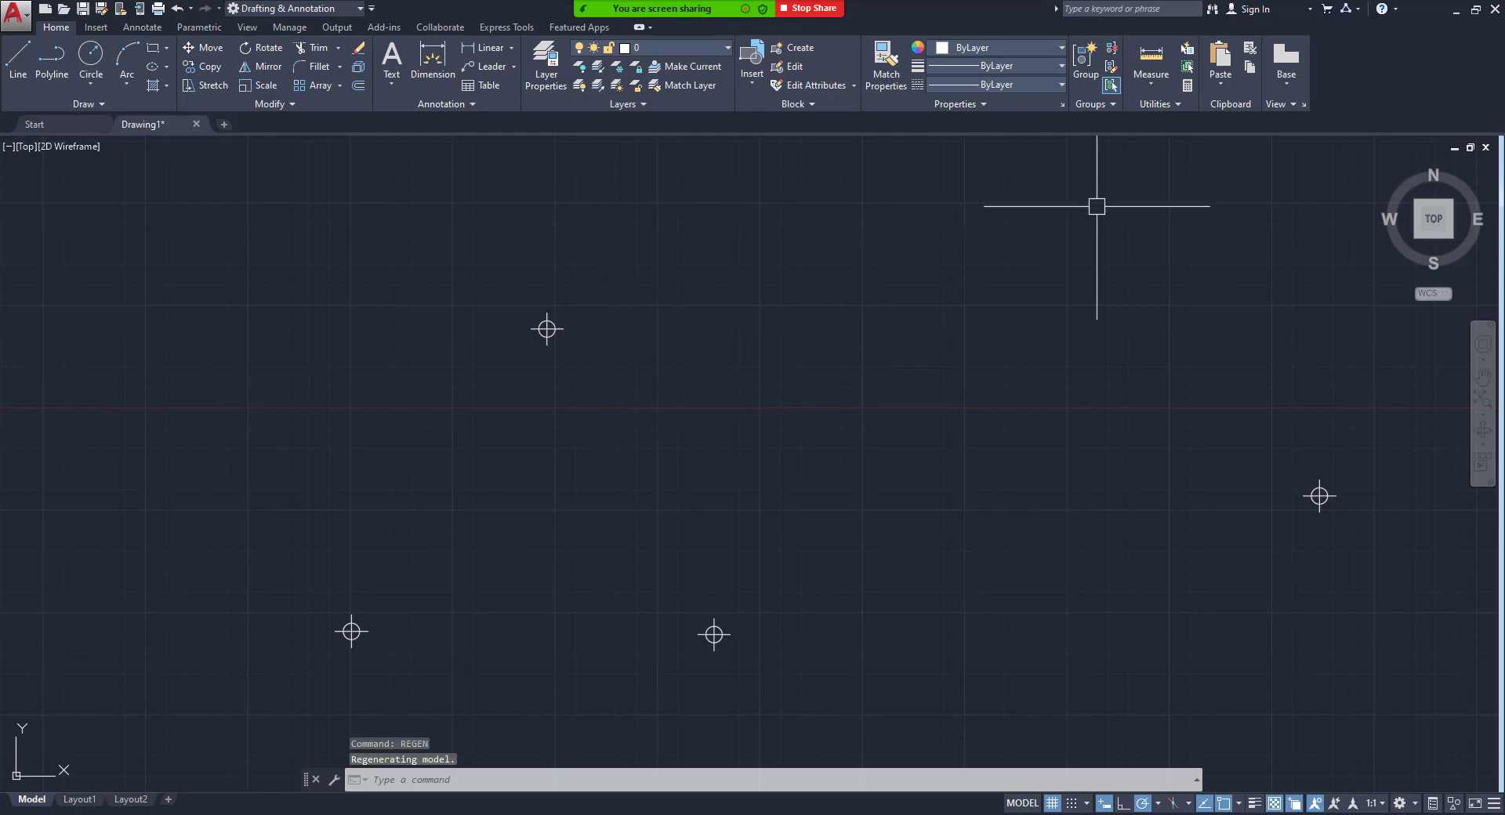
click(1176, 107)
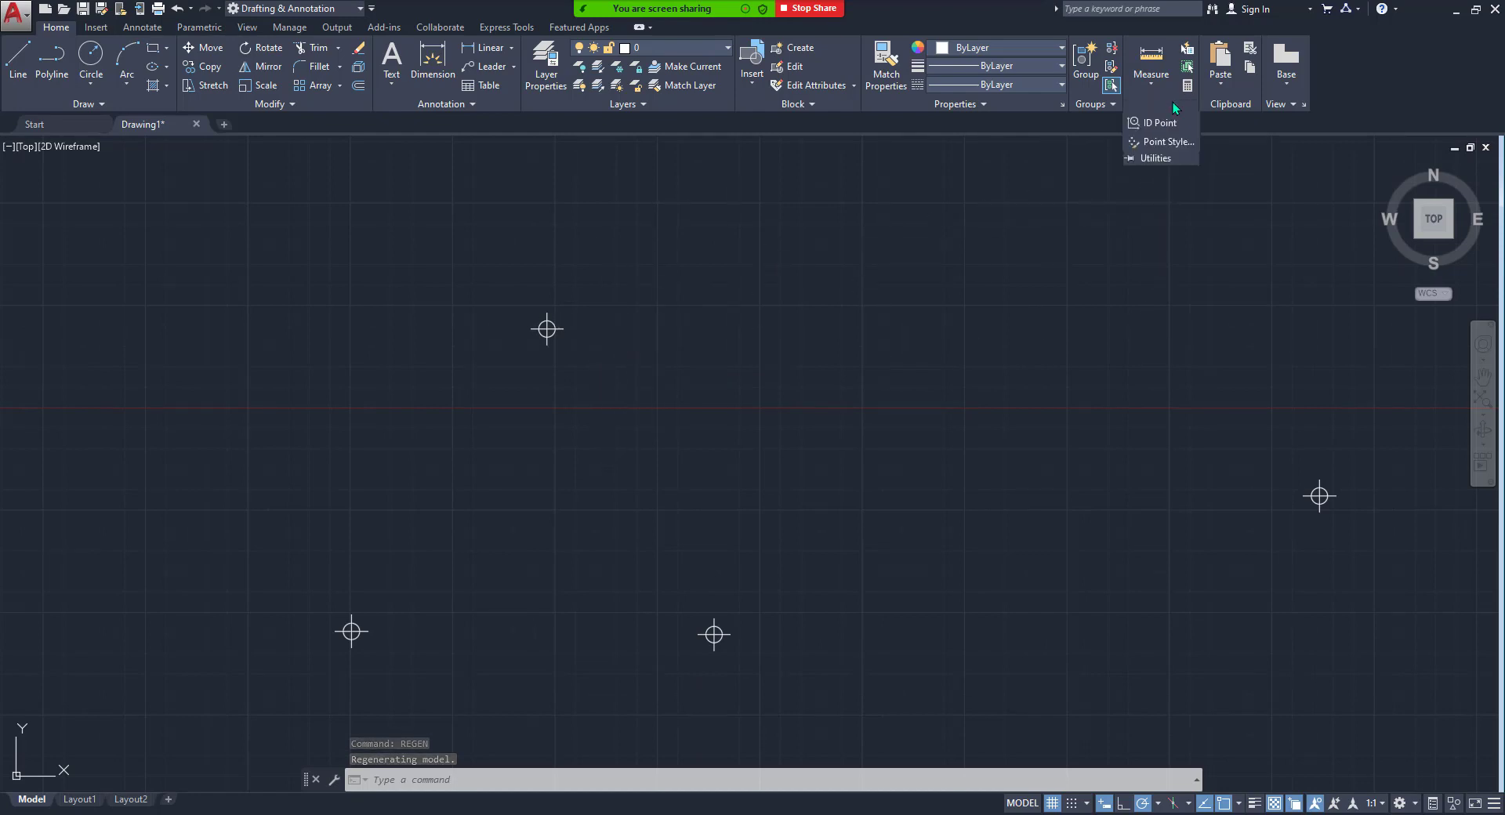
Change the point size in Point Style from 5 to 2 percent of the screen.
click(1166, 141)
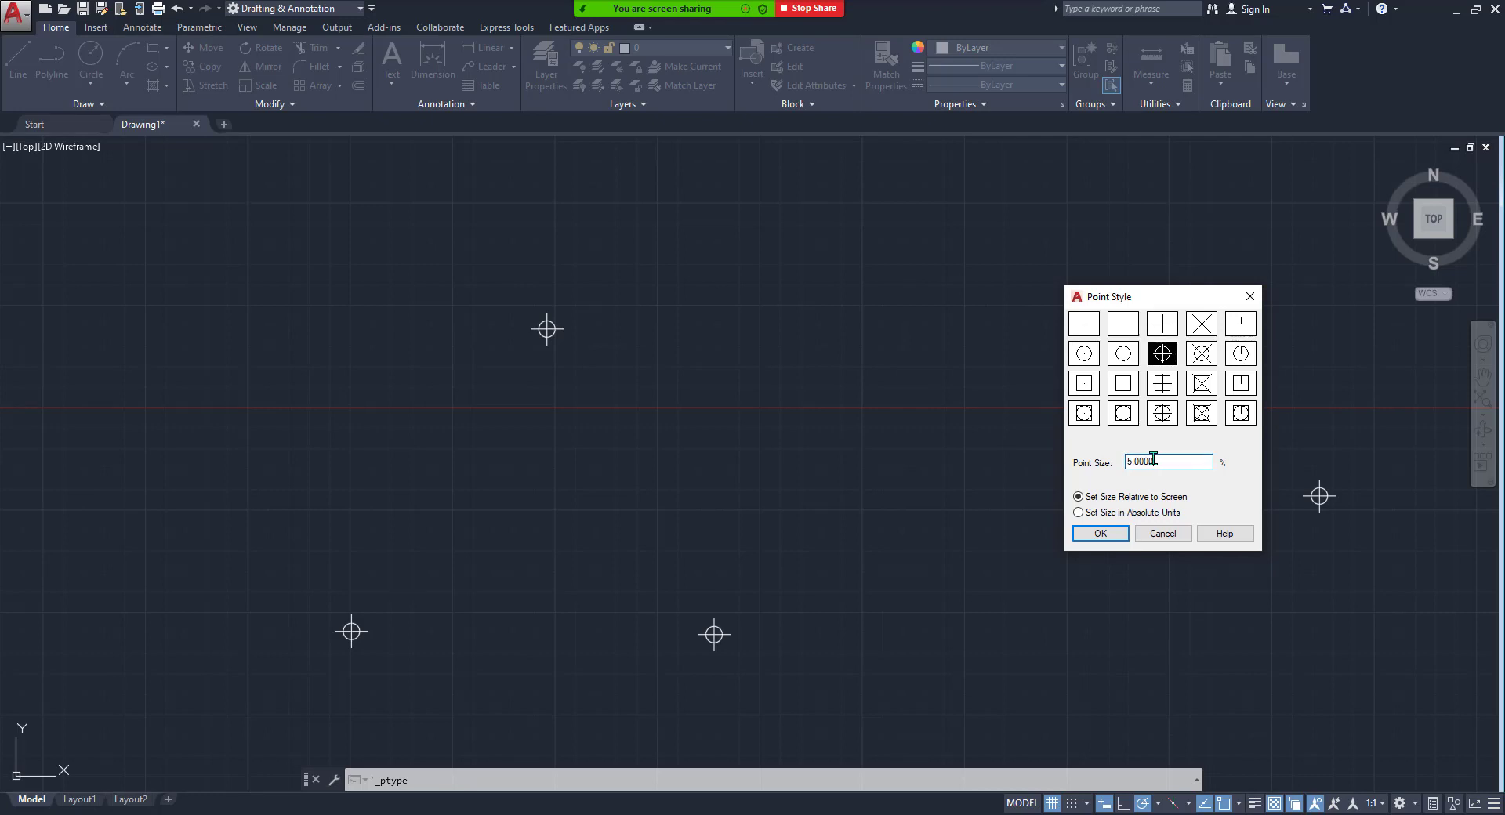
drag(1159, 461, 1116, 461)
text(2)
click(1094, 533)
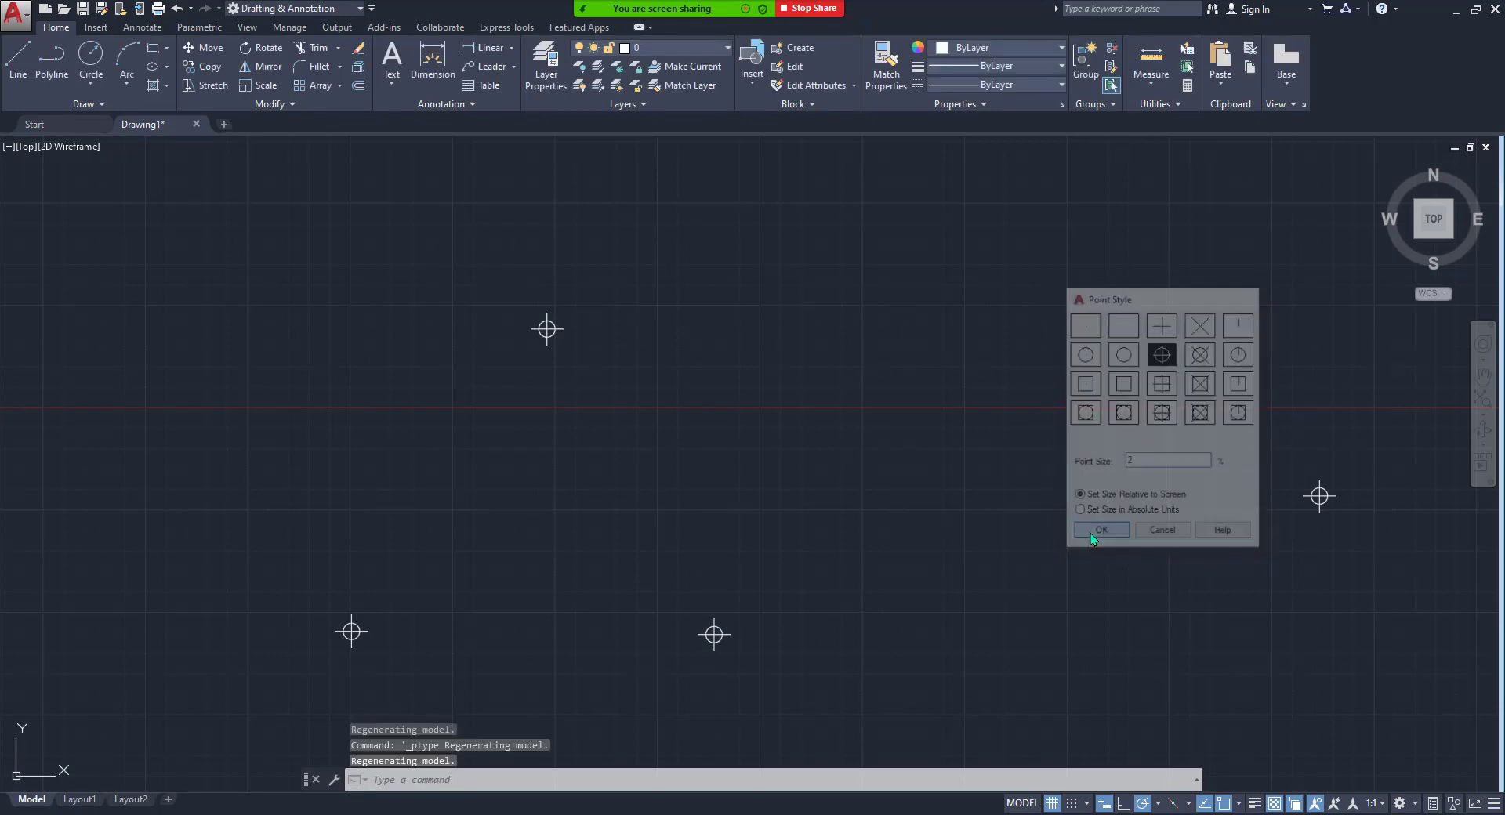
scroll(552, 329, up, 2)
scroll(549, 328, up, 4)
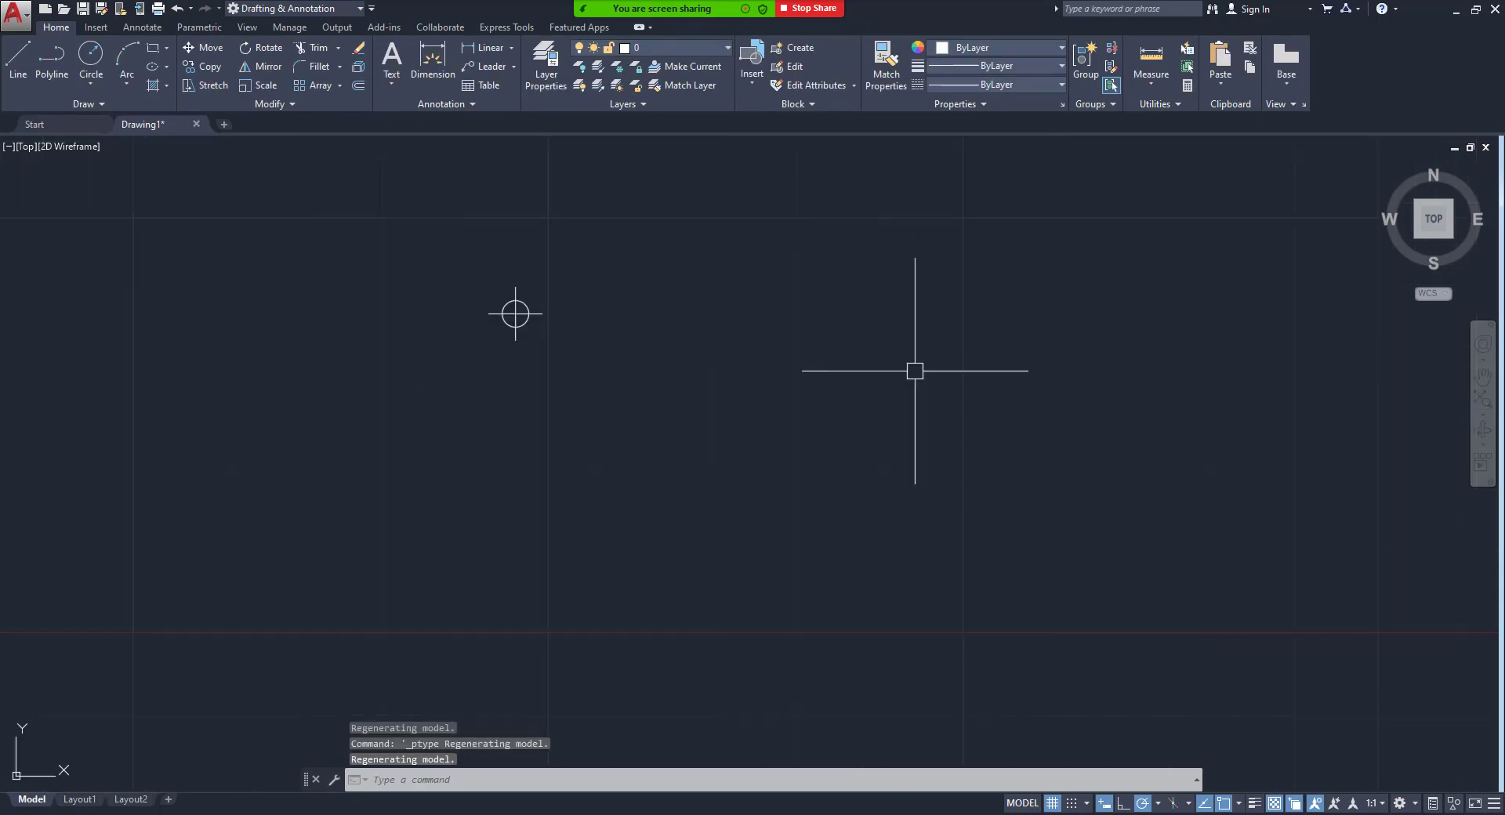
Regenerate with REGEN so the markers redraw at the smaller 2% size.
text(REGEn)
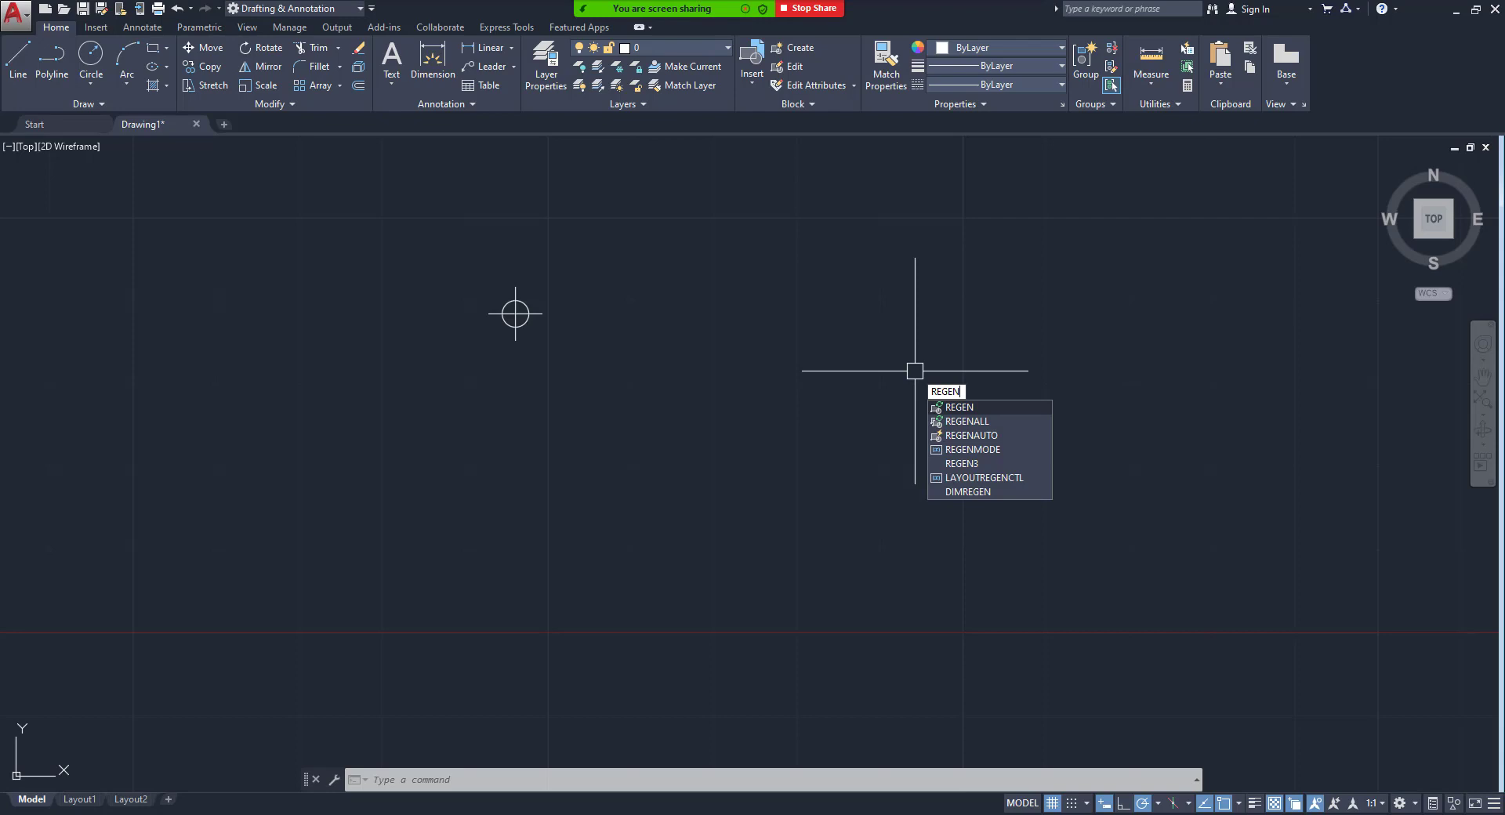
key(Return)
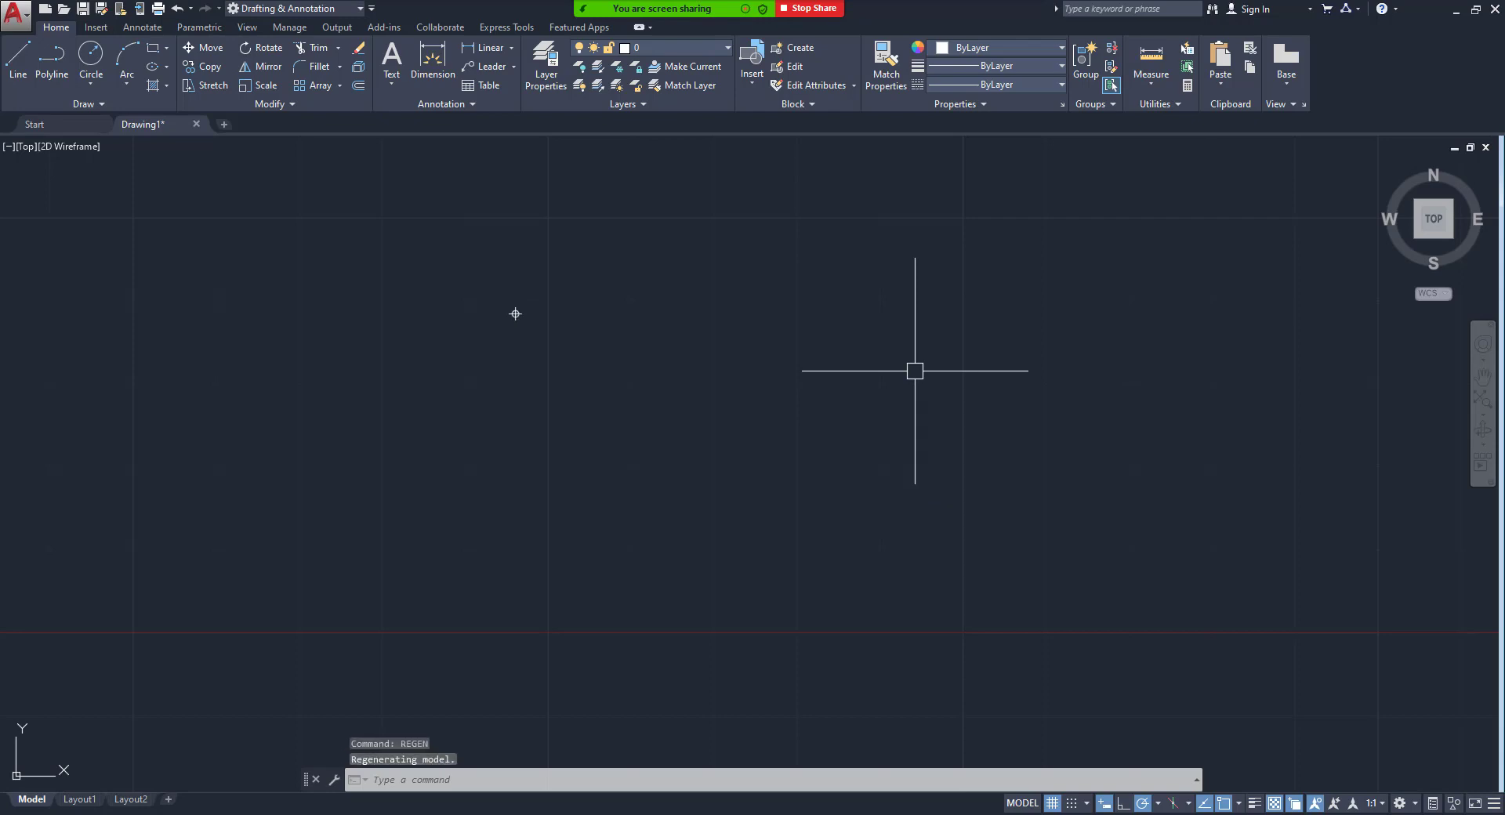
scroll(772, 386, down, 5)
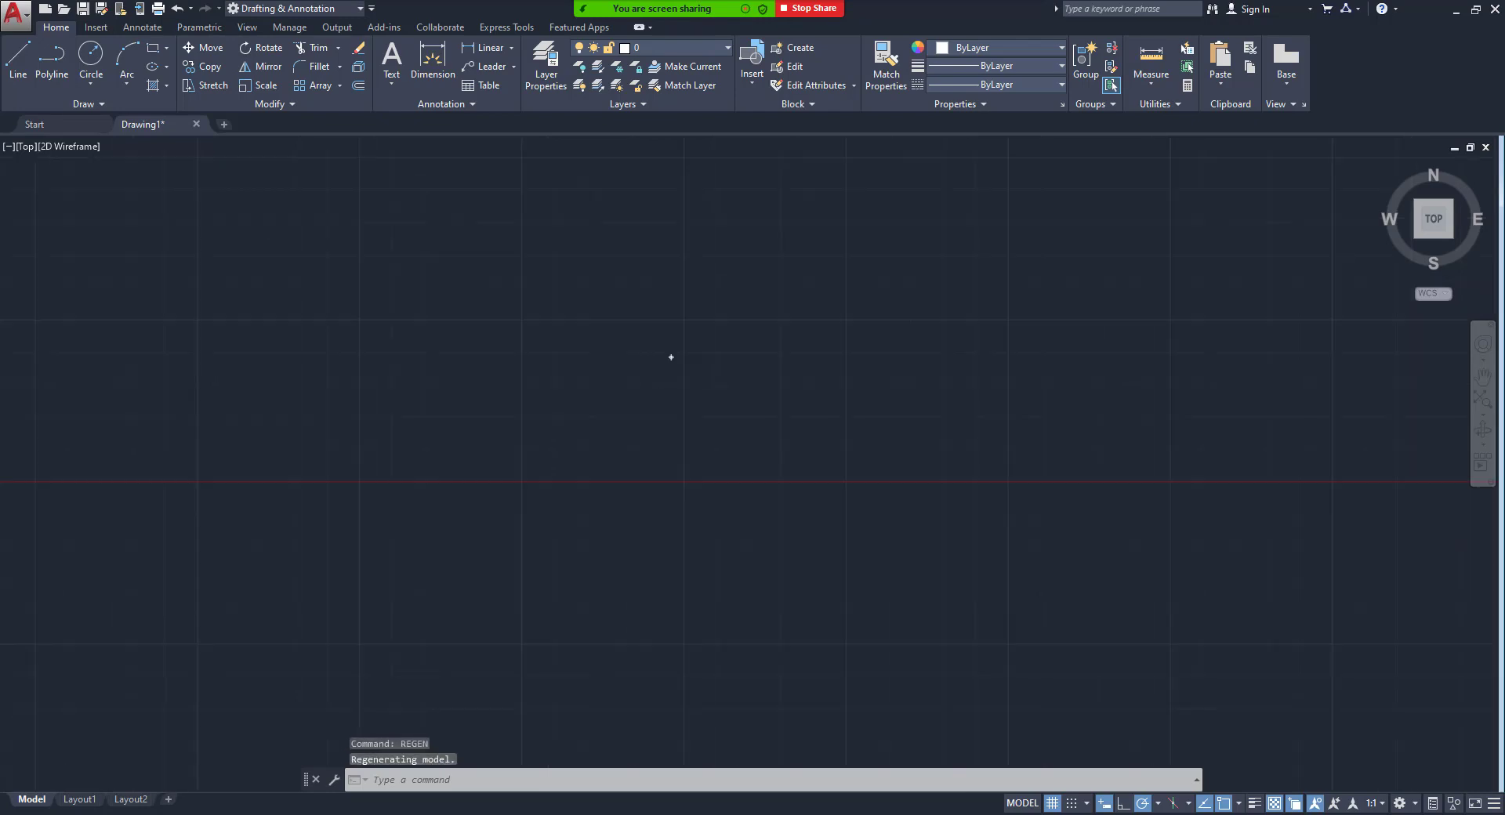
click(476, 227)
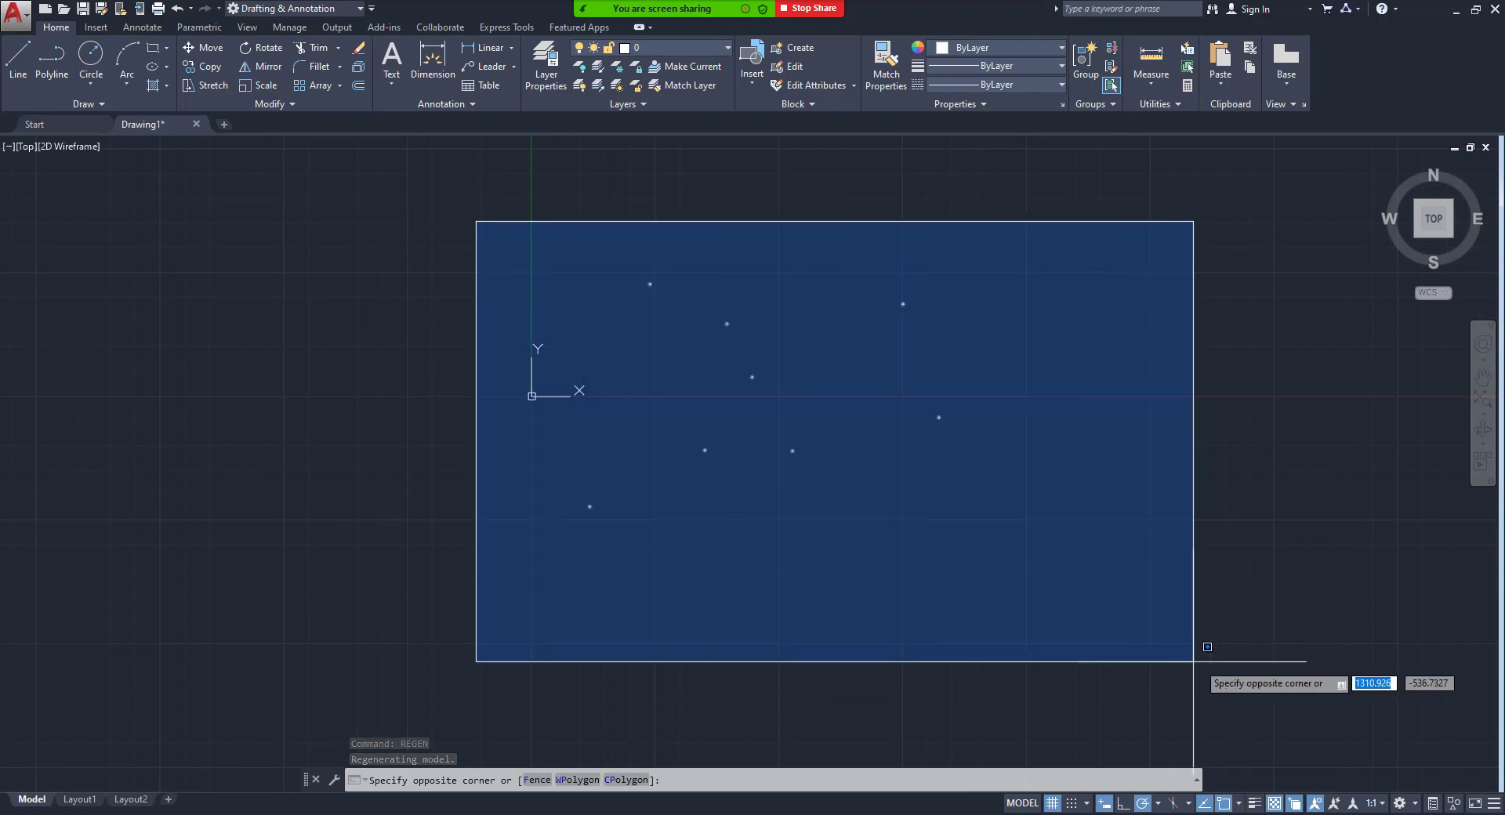
click(1130, 642)
key(Delete)
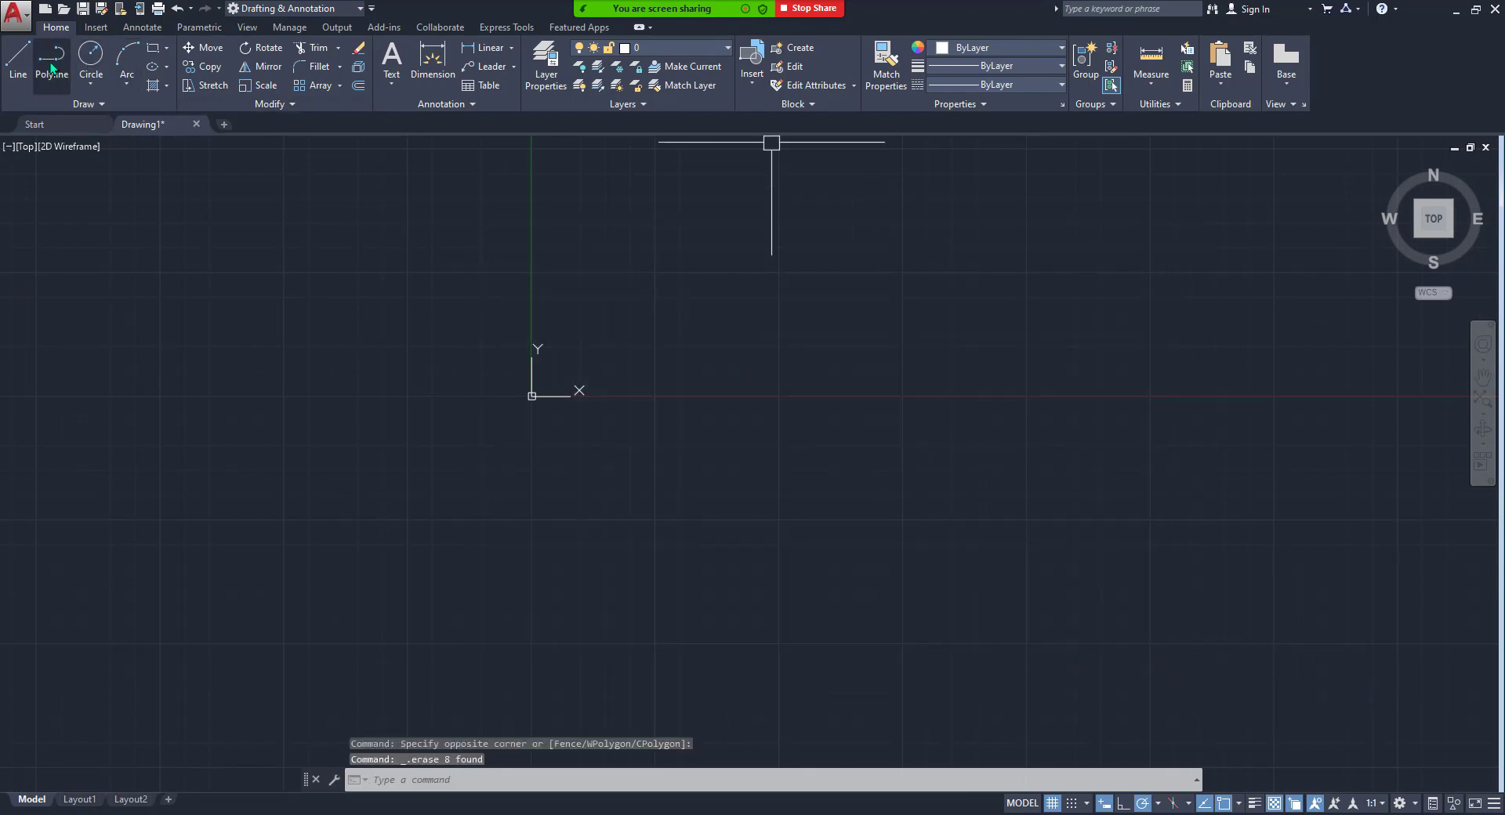
text(l)
key(Return)
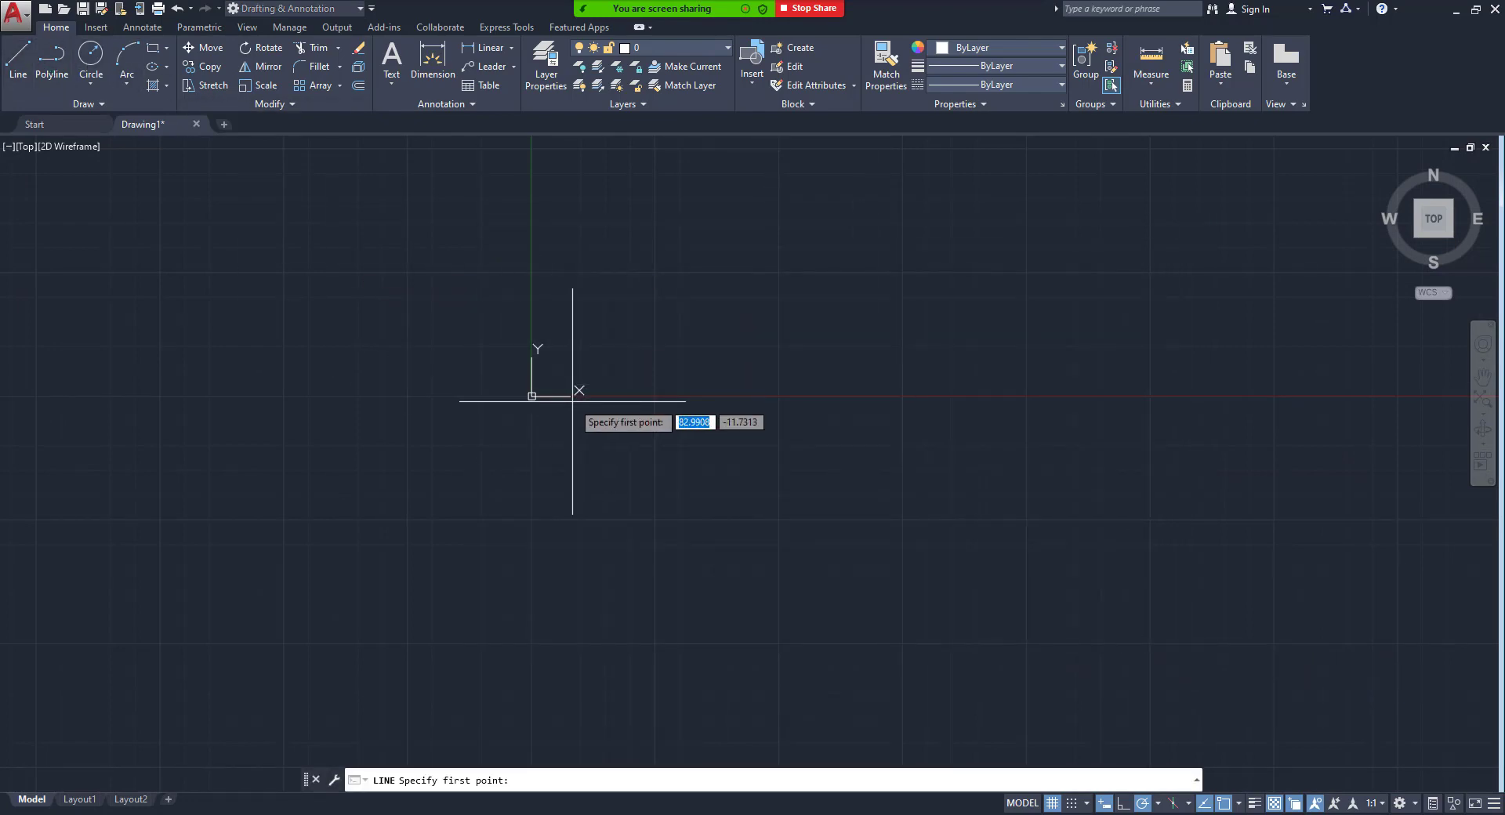
text(0,0)
key(Return)
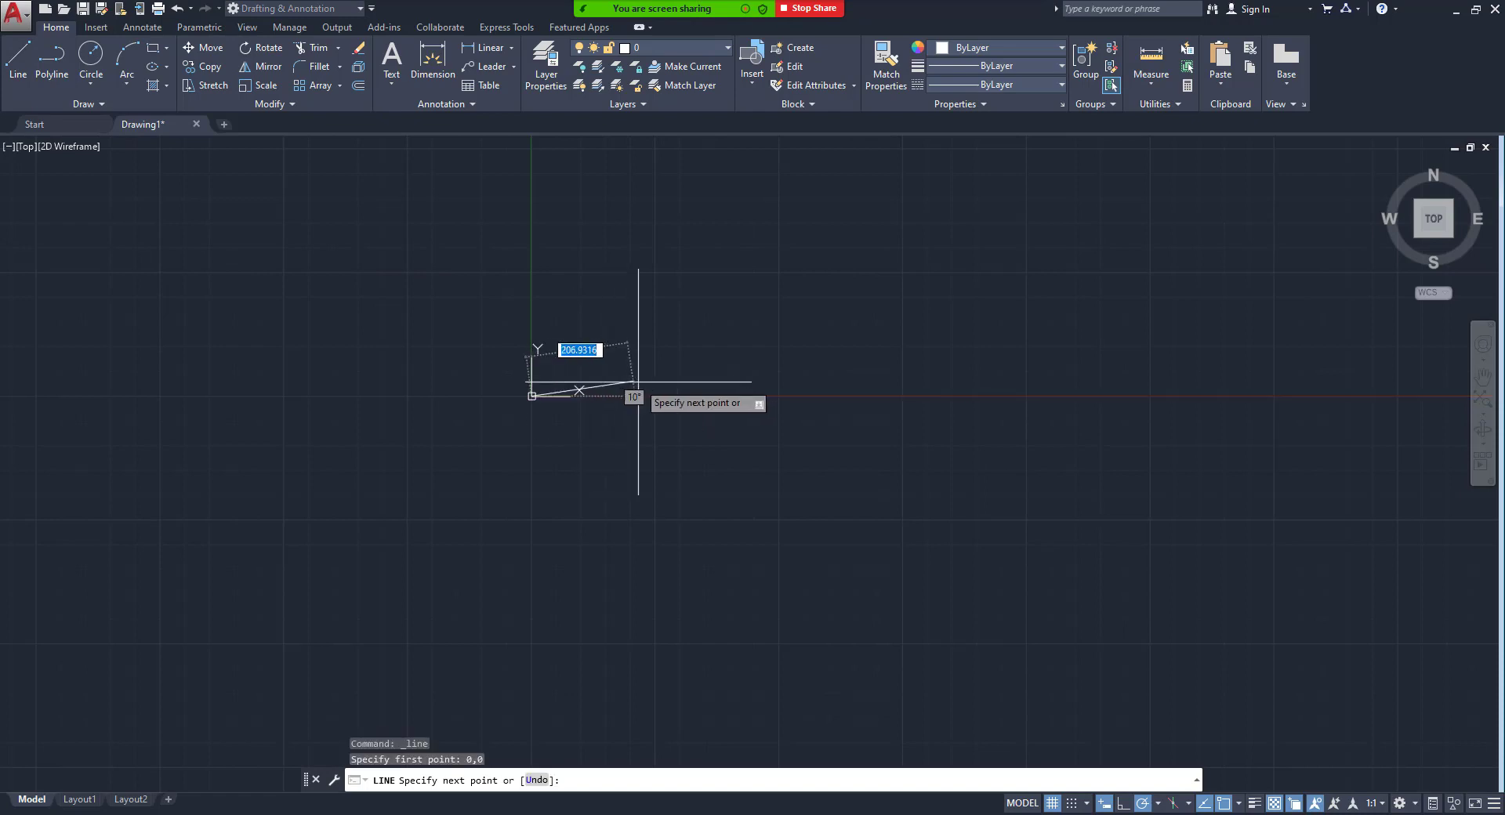
key(F8)
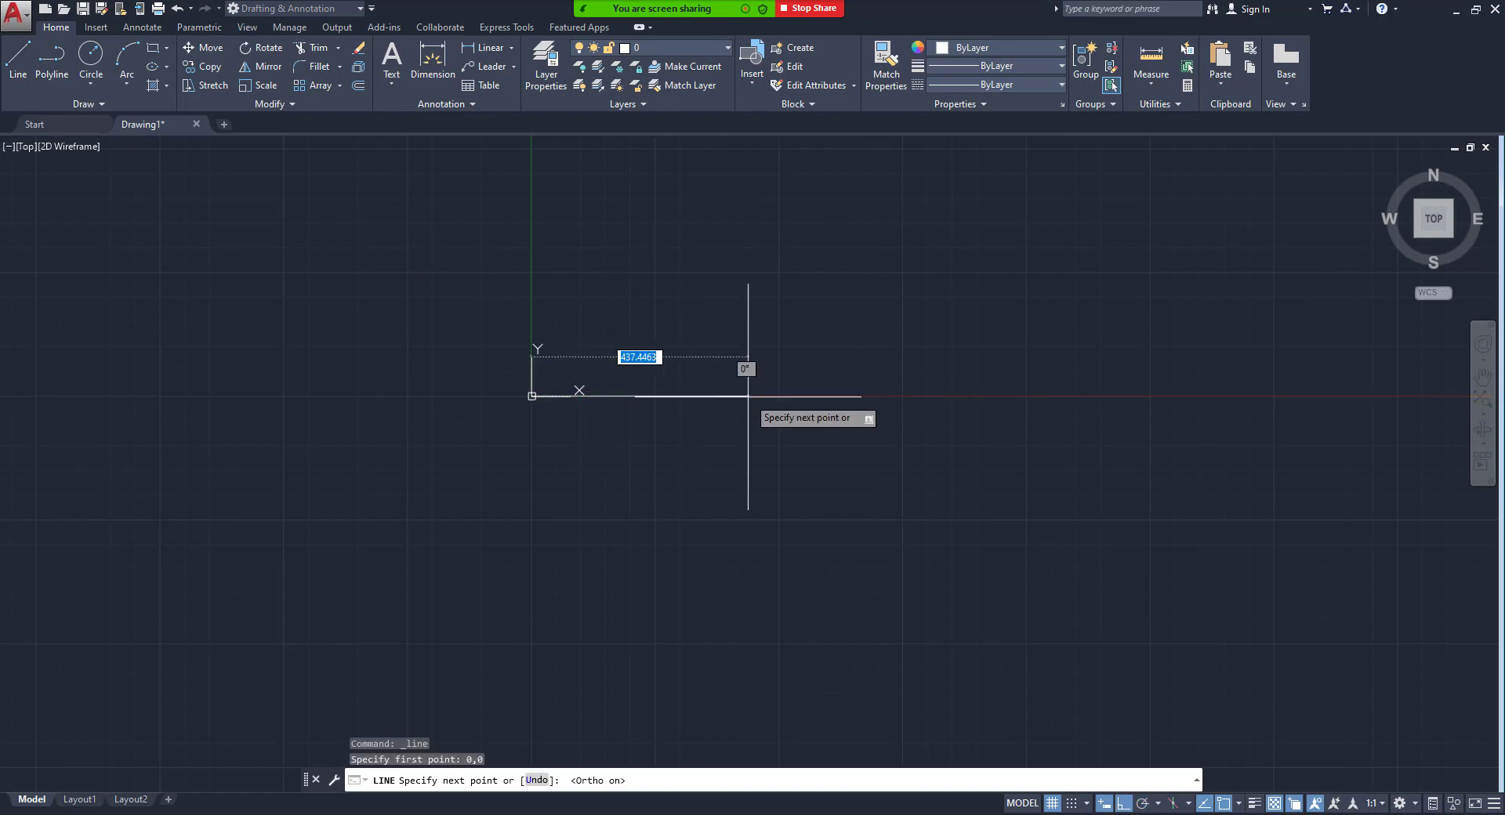
text(150)
key(Return)
key(Escape)
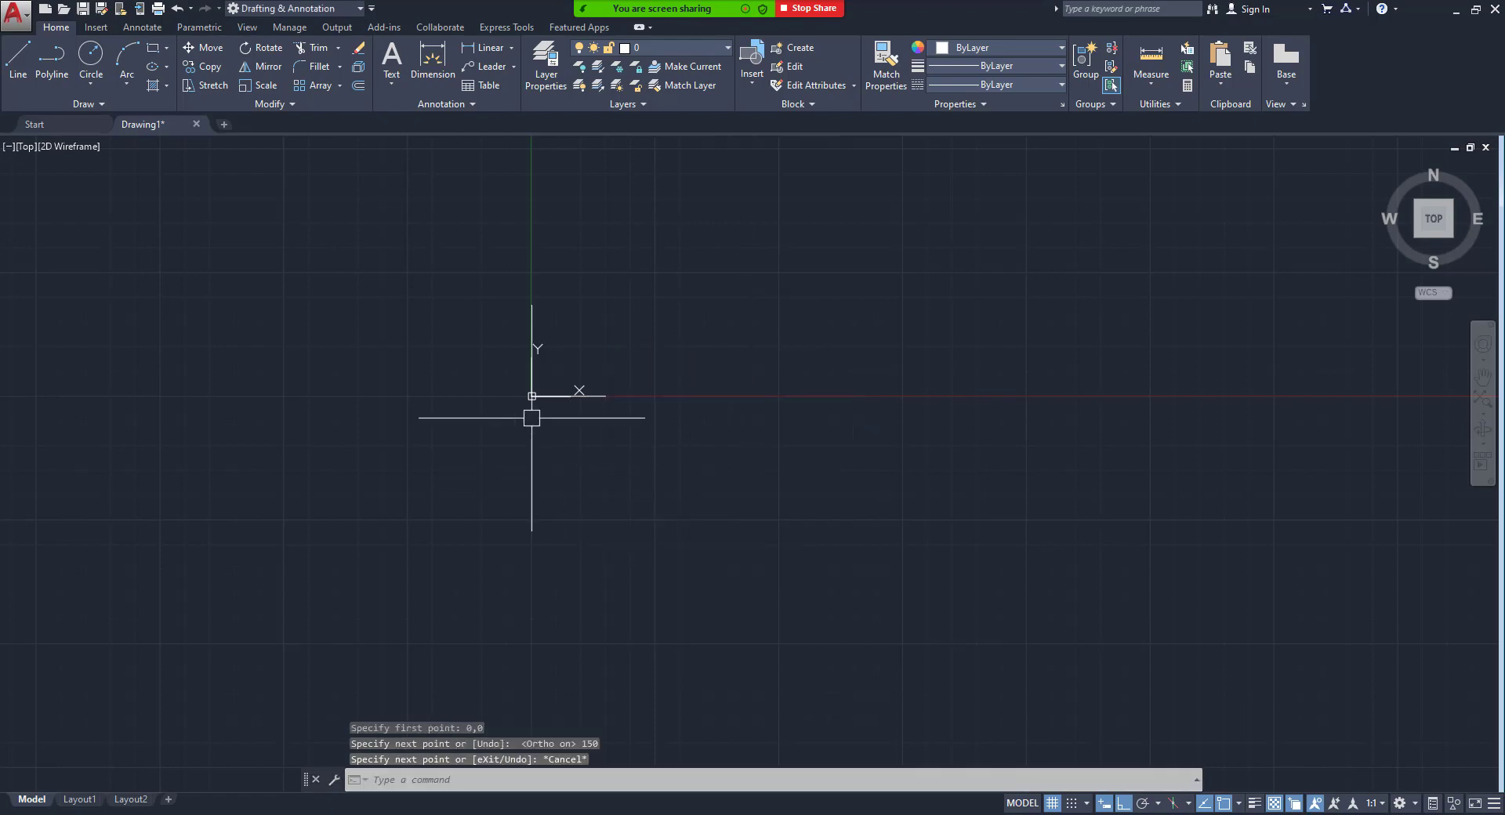
scroll(533, 407, up, 4)
scroll(556, 384, up, 4)
middle_drag(579, 395, 598, 491)
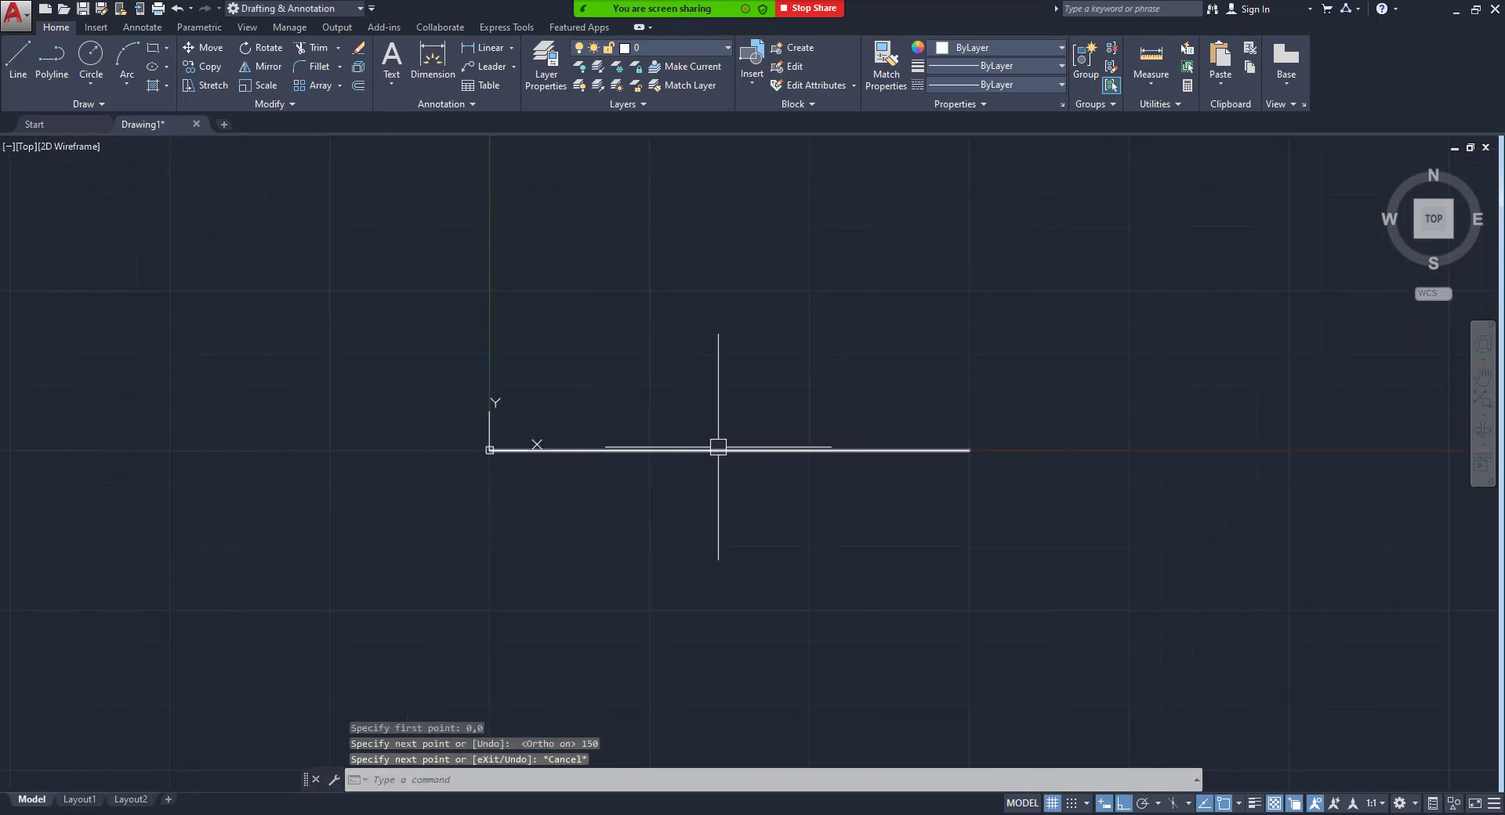
drag(986, 404, 790, 519)
click(789, 519)
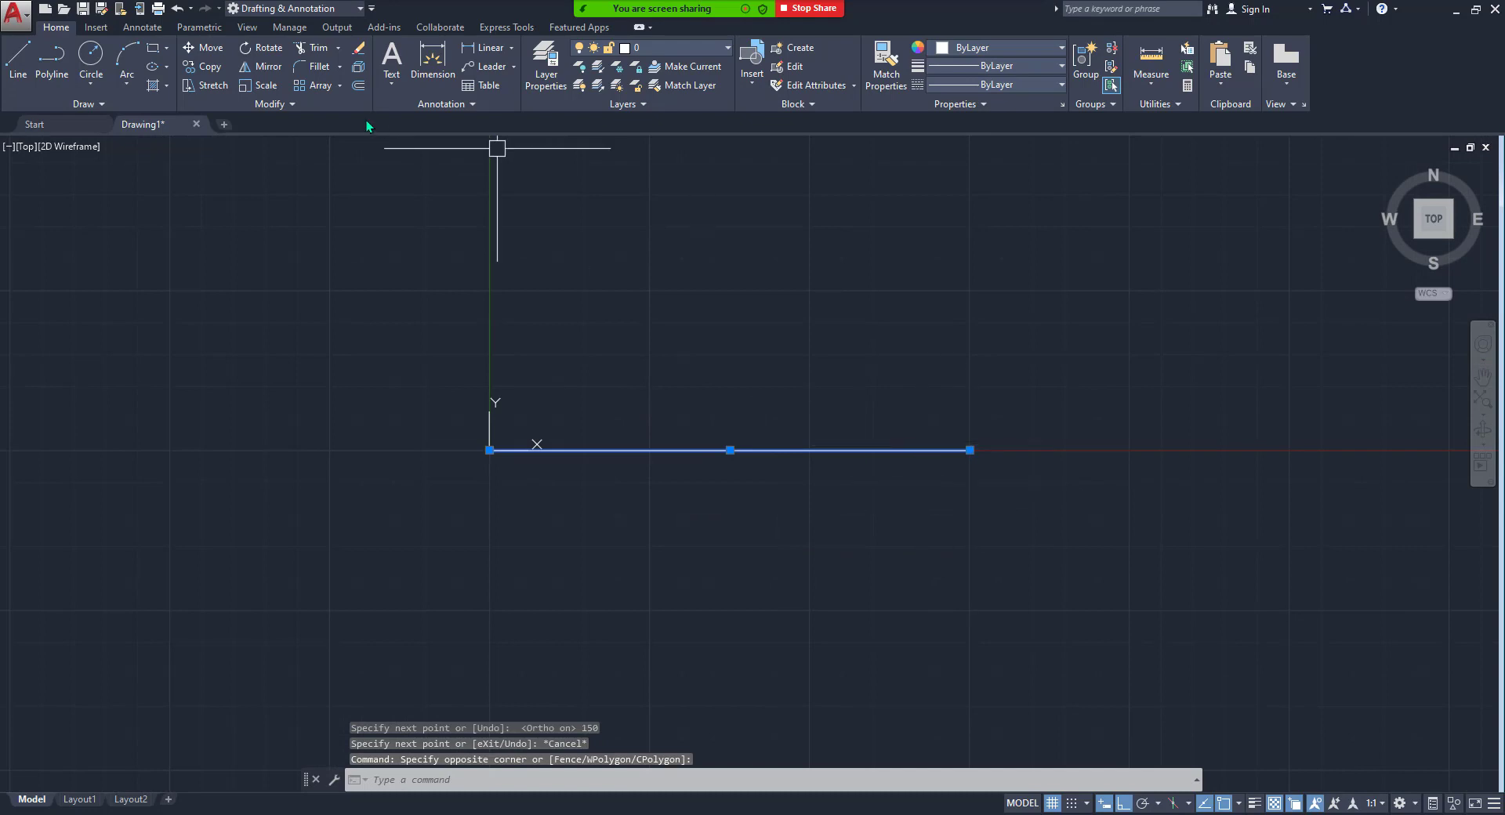
scroll(501, 239, down, 2)
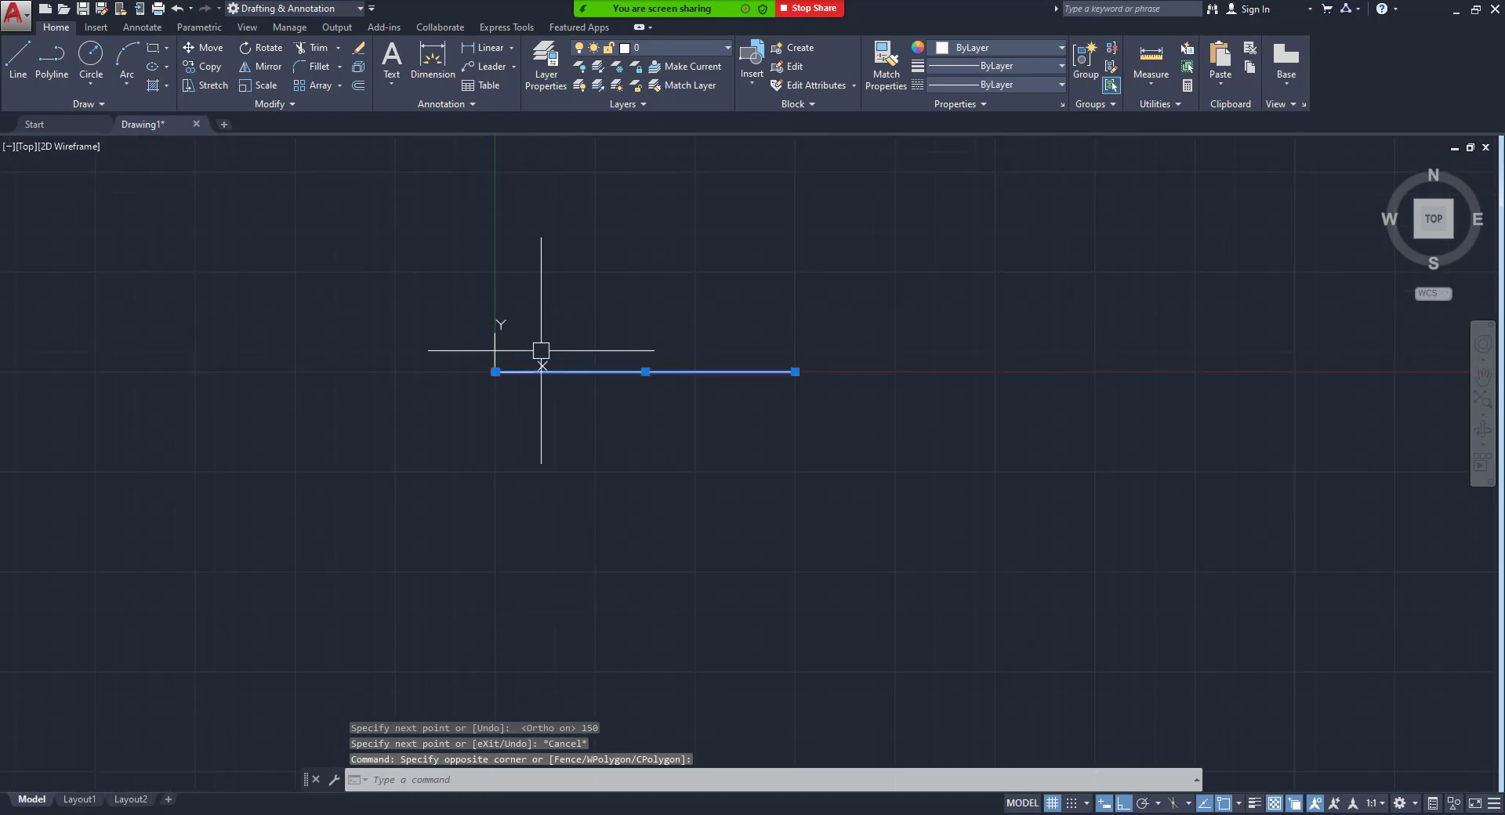
middle_drag(614, 332, 611, 377)
key(Escape)
key(Escape)
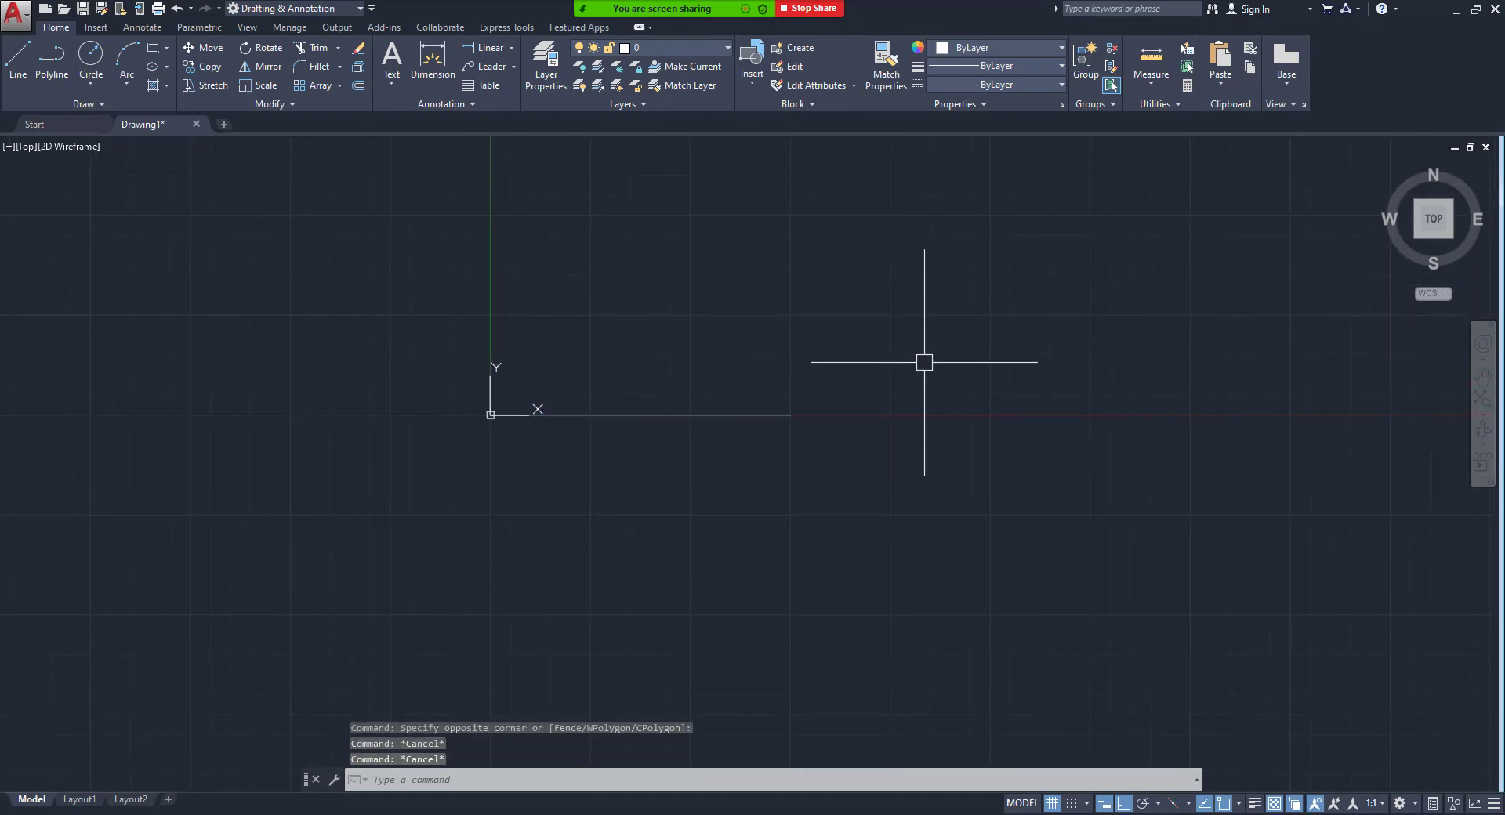
Start ROTATE on the horizontal line, pivoting at its left endpoint in Copy mode.
text(RO)
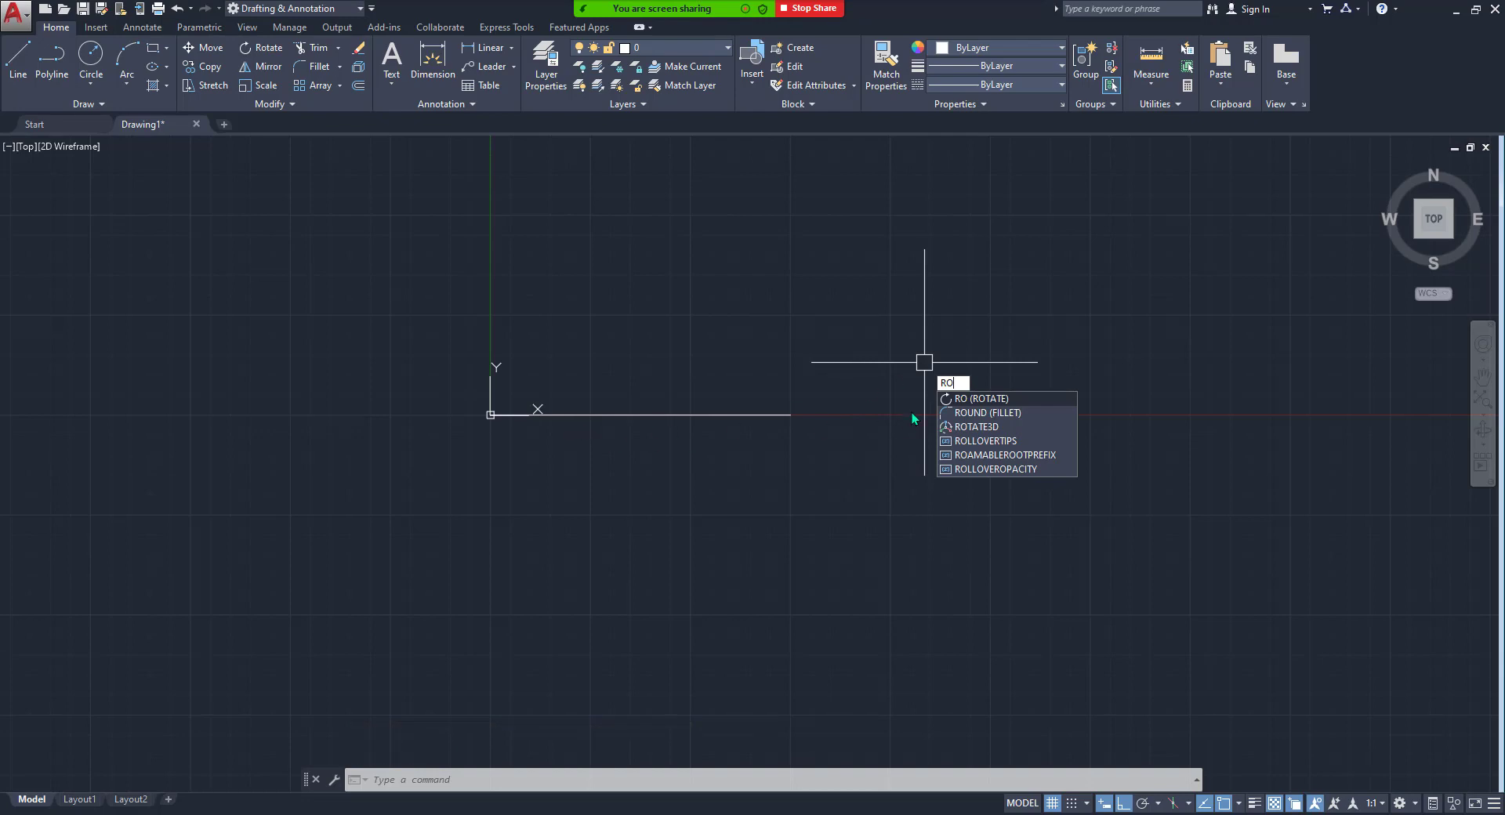
click(961, 397)
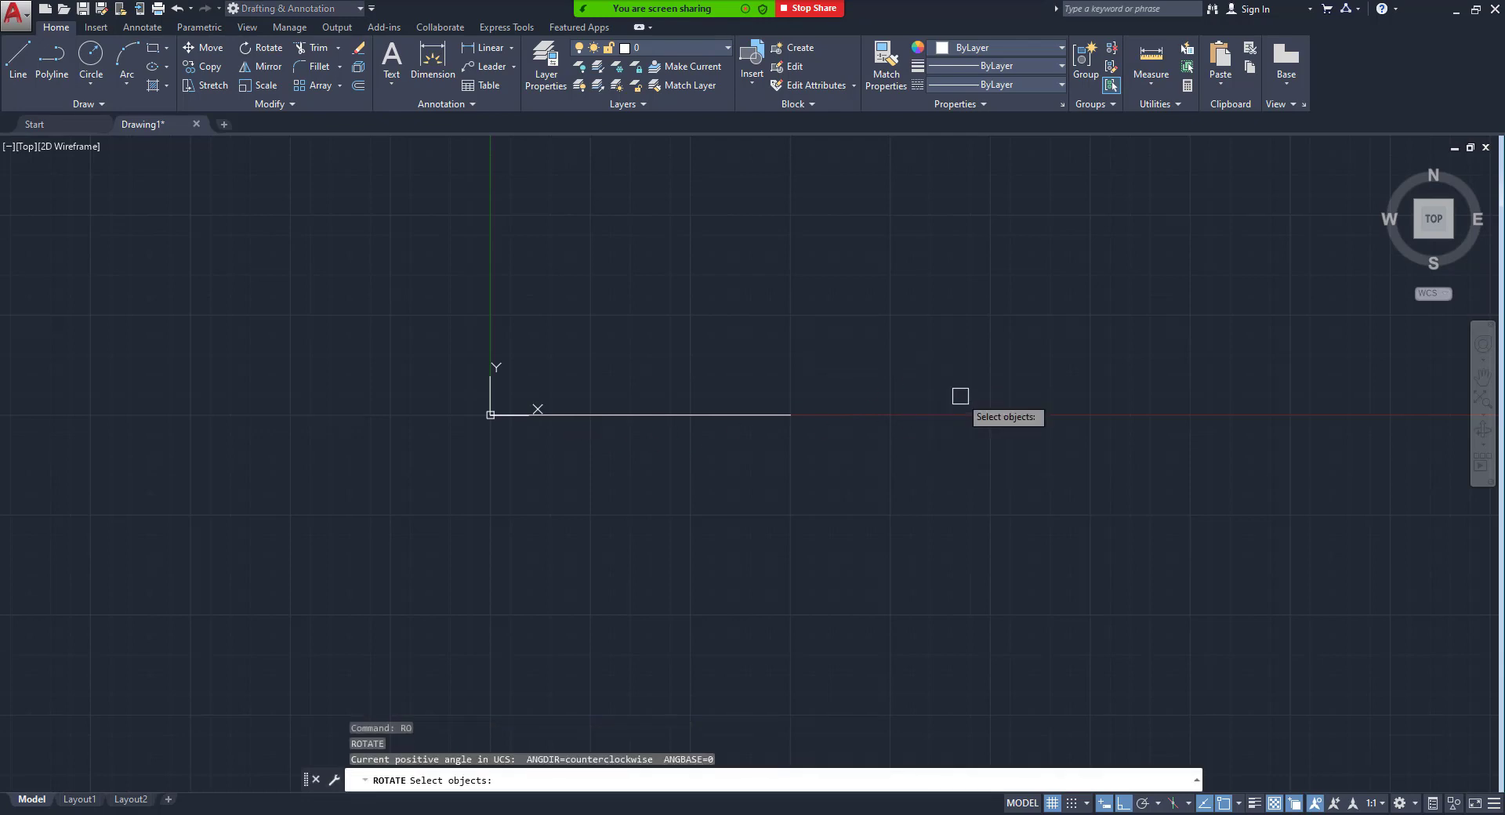
click(757, 414)
key(Return)
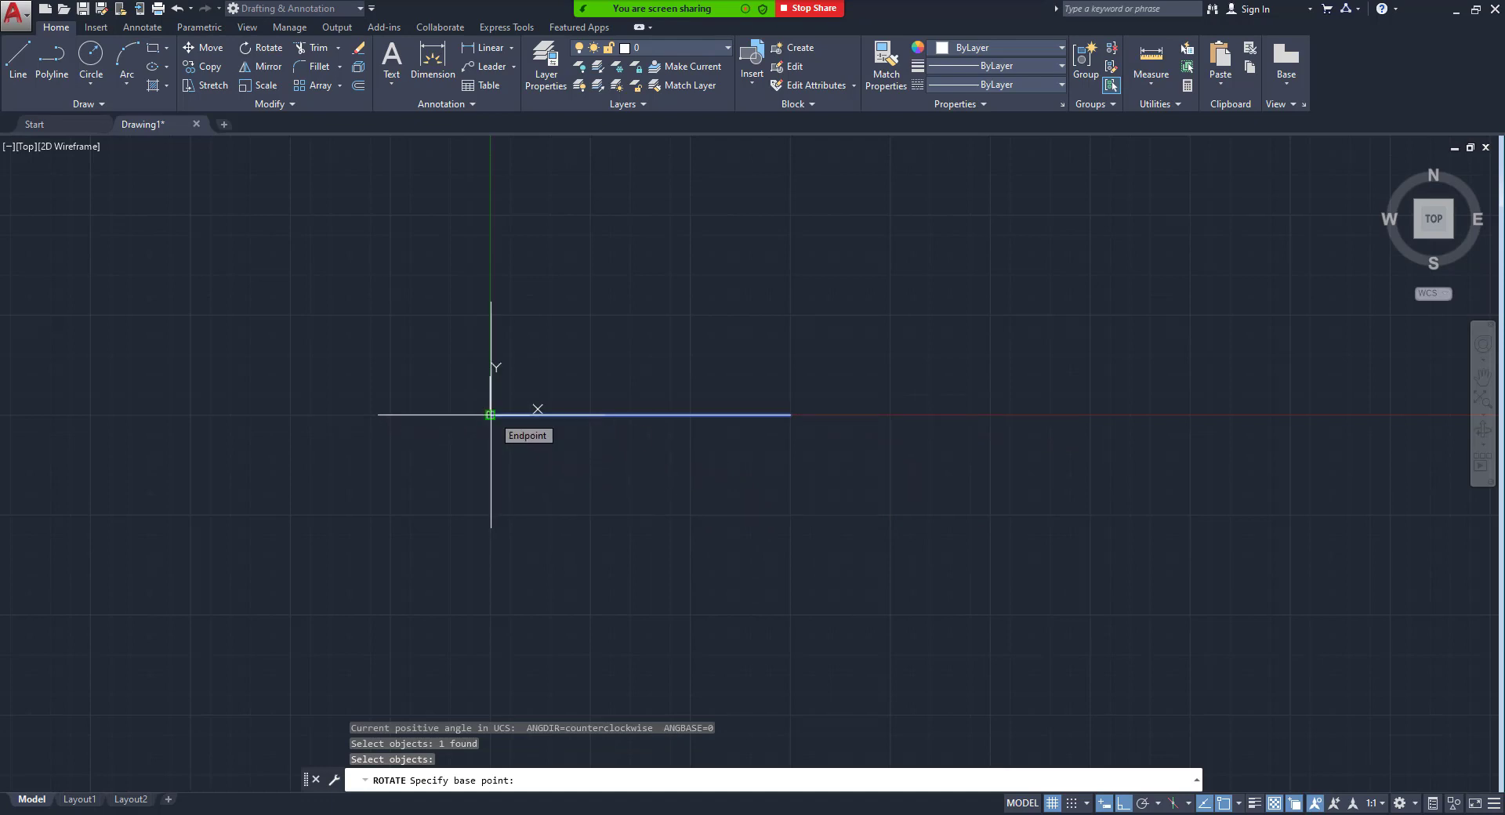
click(490, 414)
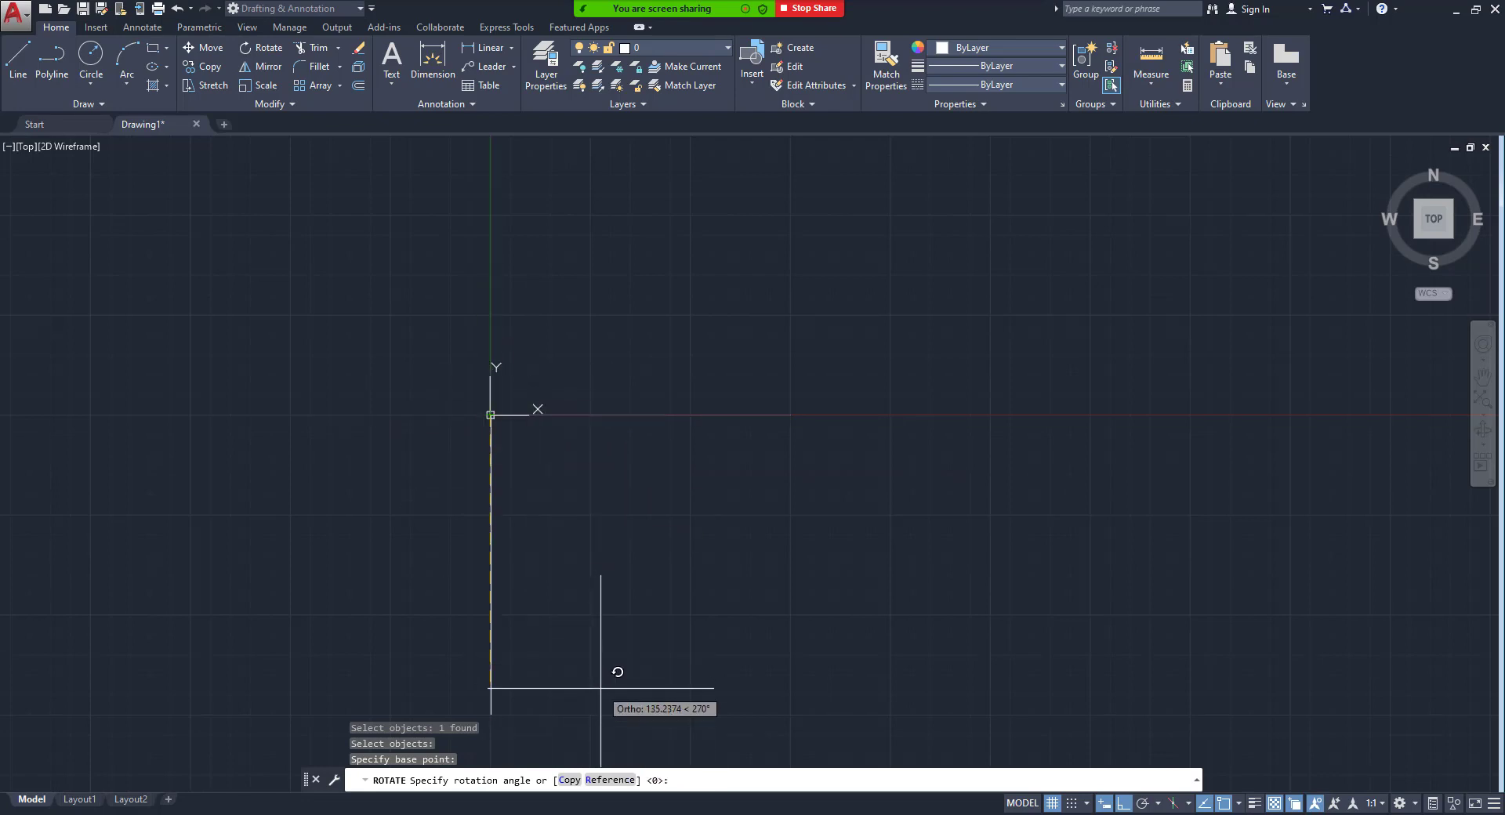
click(569, 780)
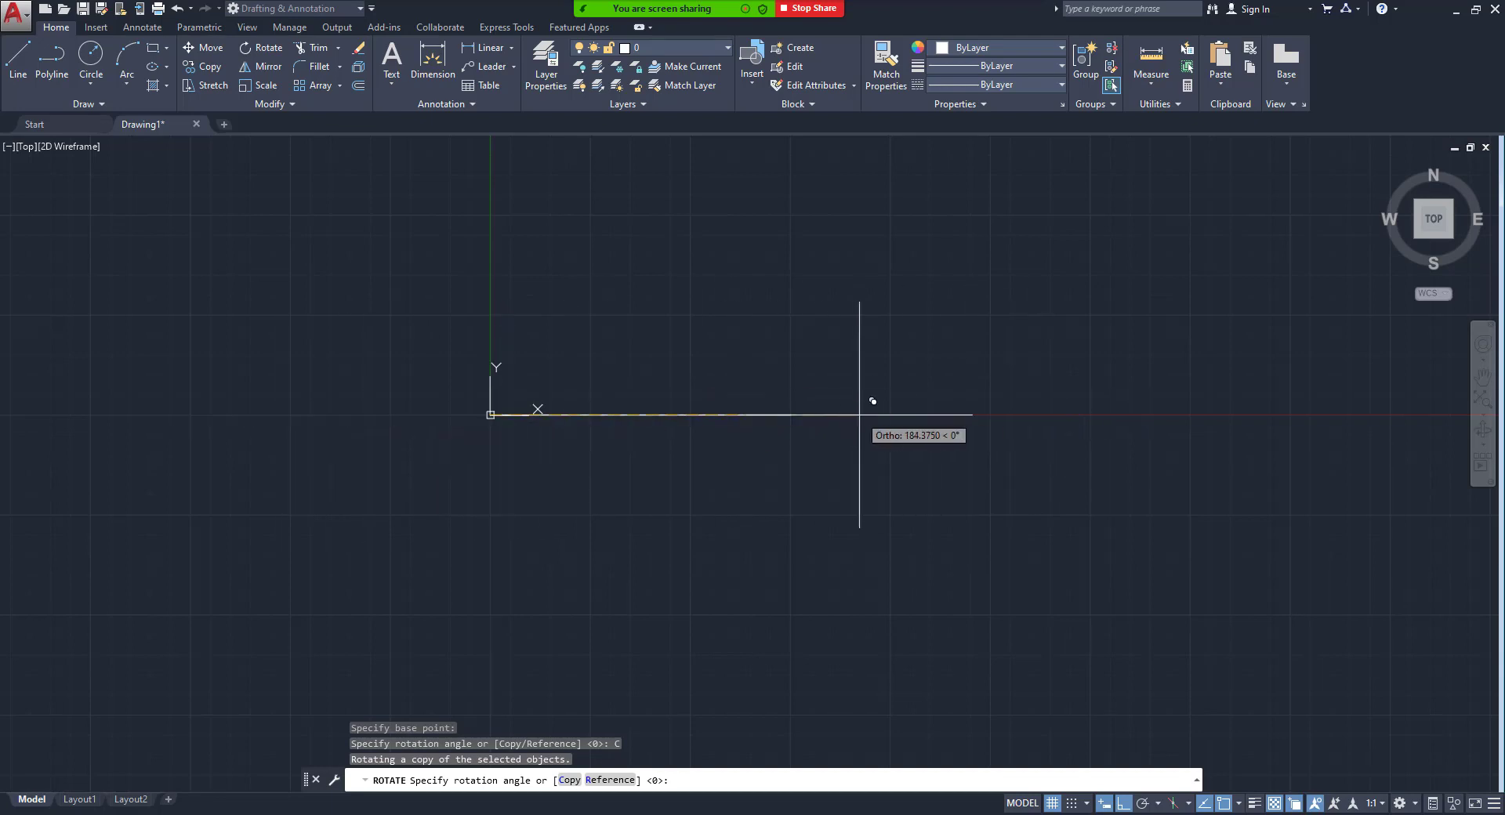
Rotate the line copy 90° so it stands vertically from the origin, forming an L.
text(90)
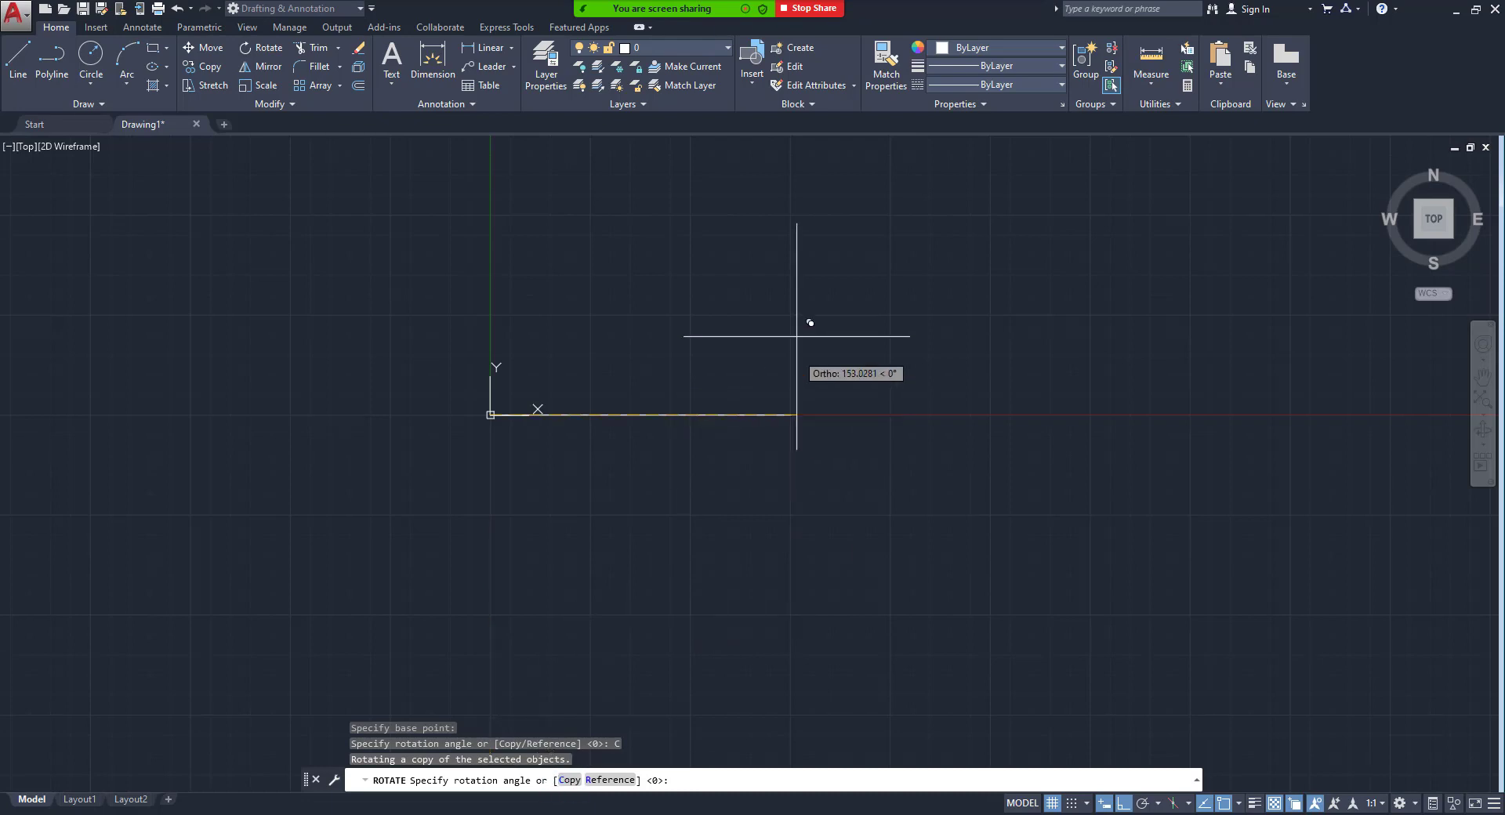
text(90)
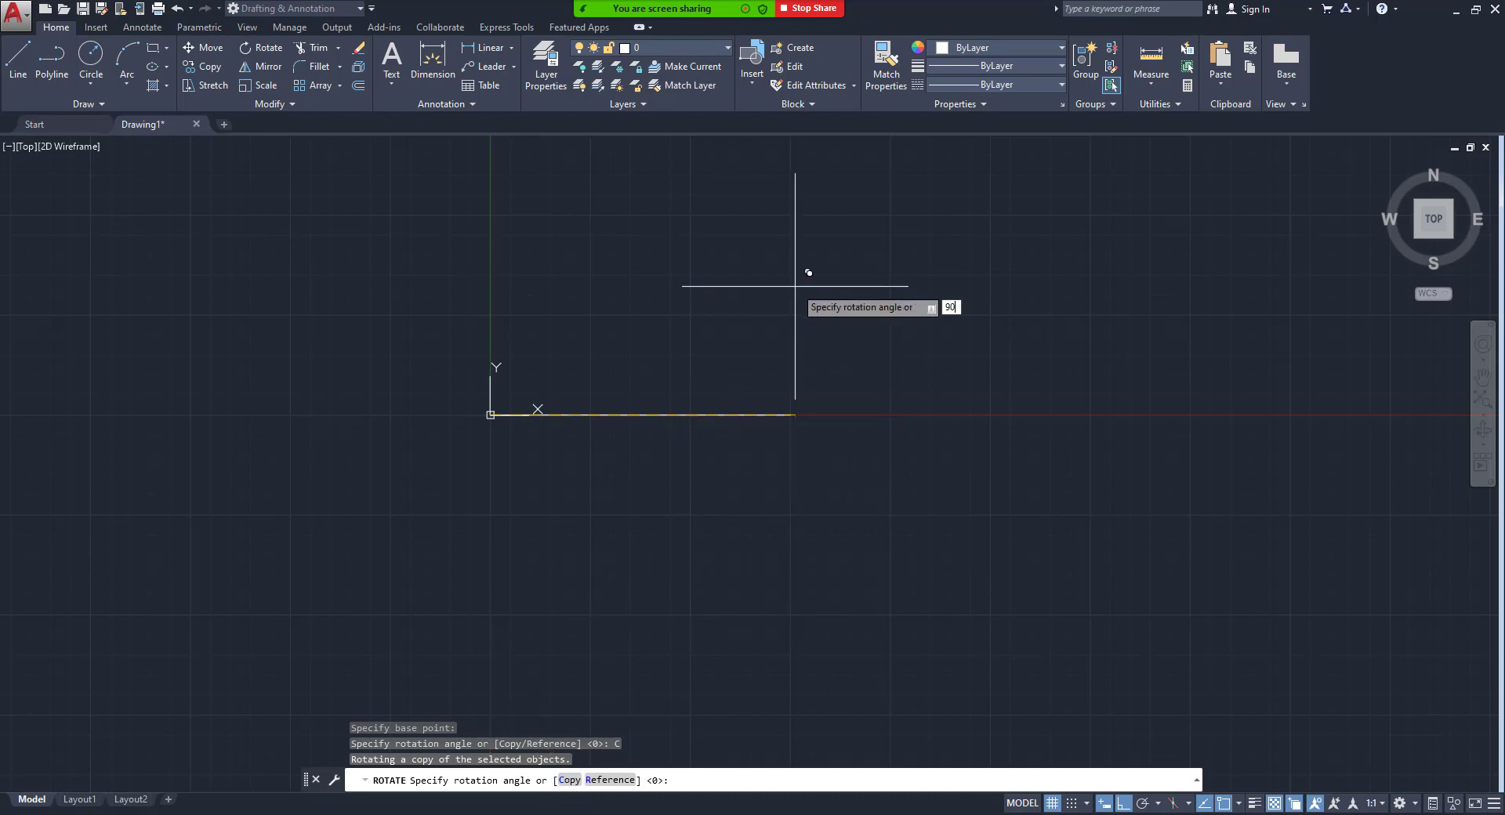
key(Return)
scroll(621, 384, down, 4)
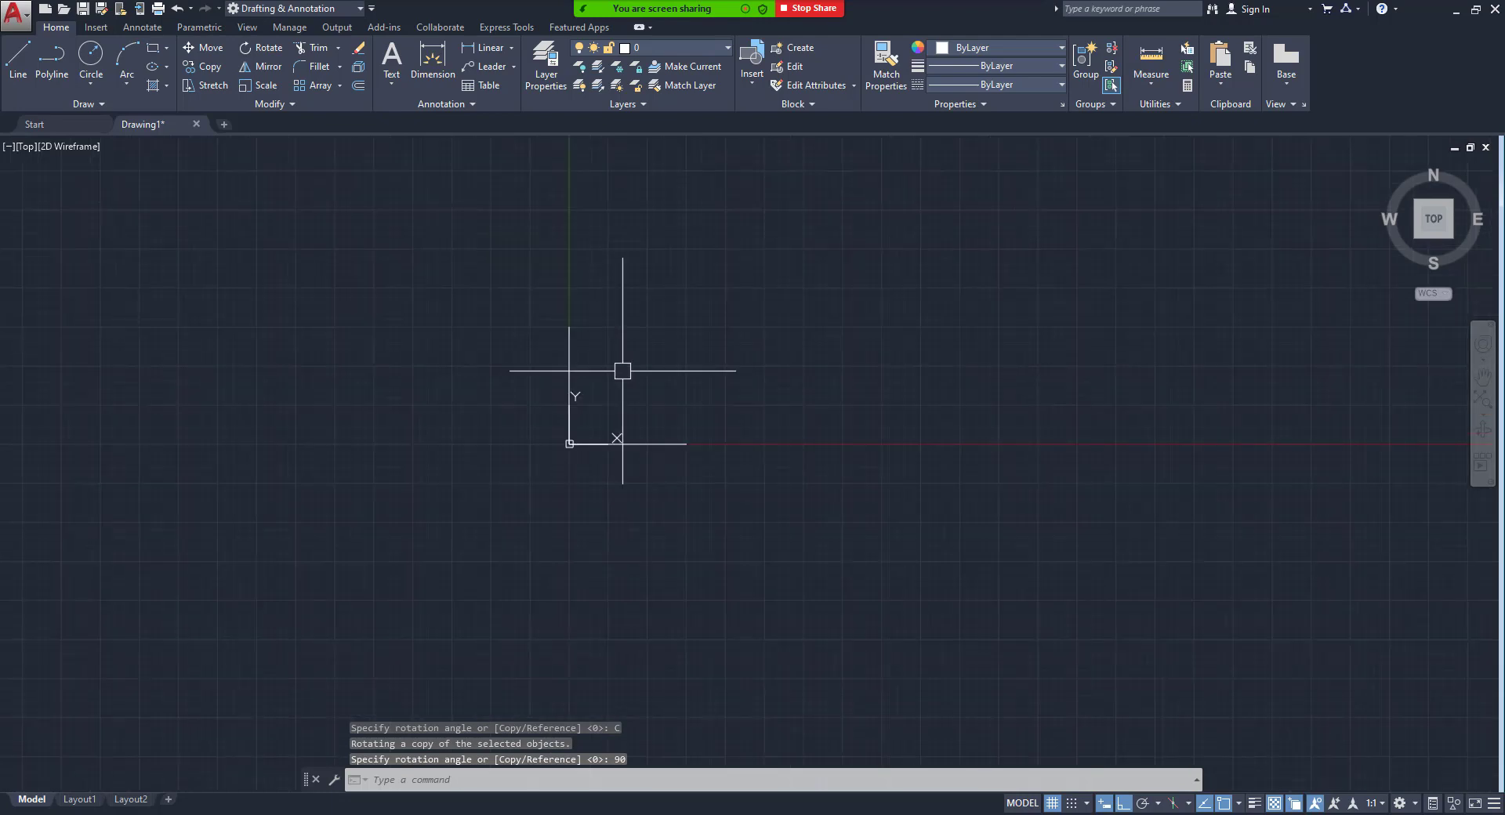
mouse_move(621, 369)
middle_down()
mouse_move(636, 424)
mouse_move(667, 439)
middle_up()
scroll(655, 440, up, 2)
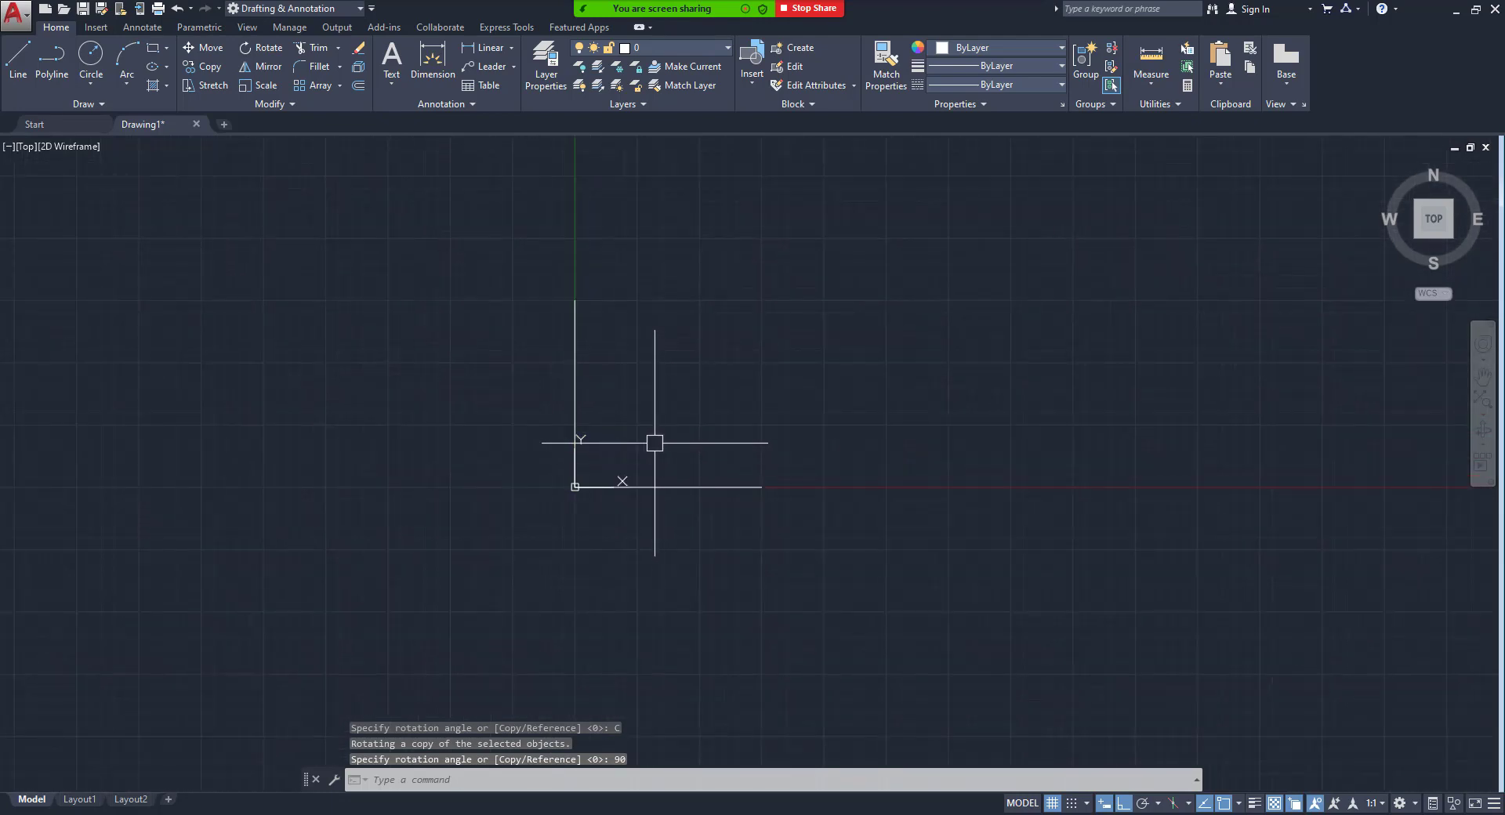
click(102, 103)
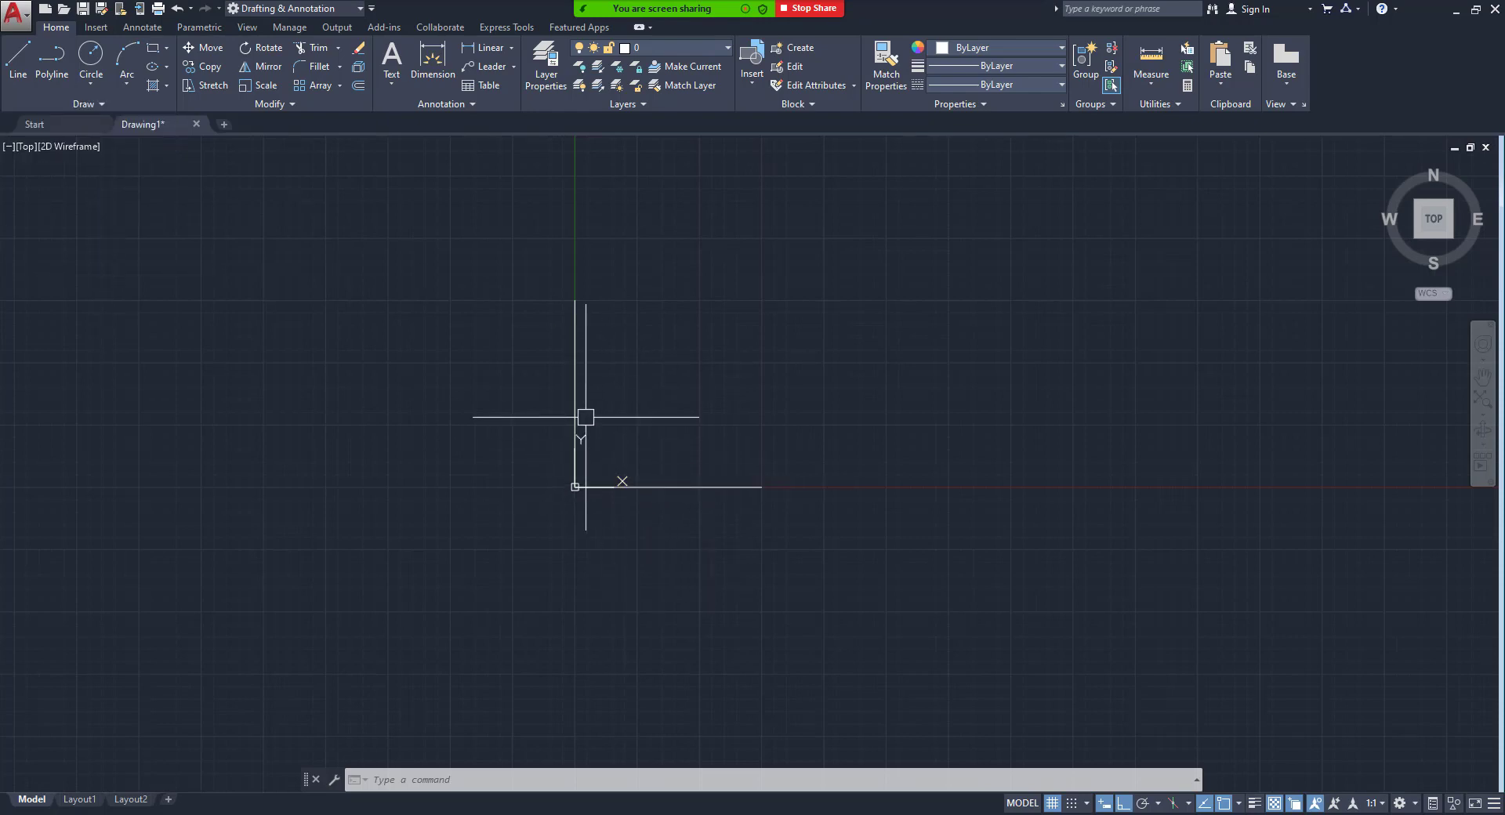
click(95, 100)
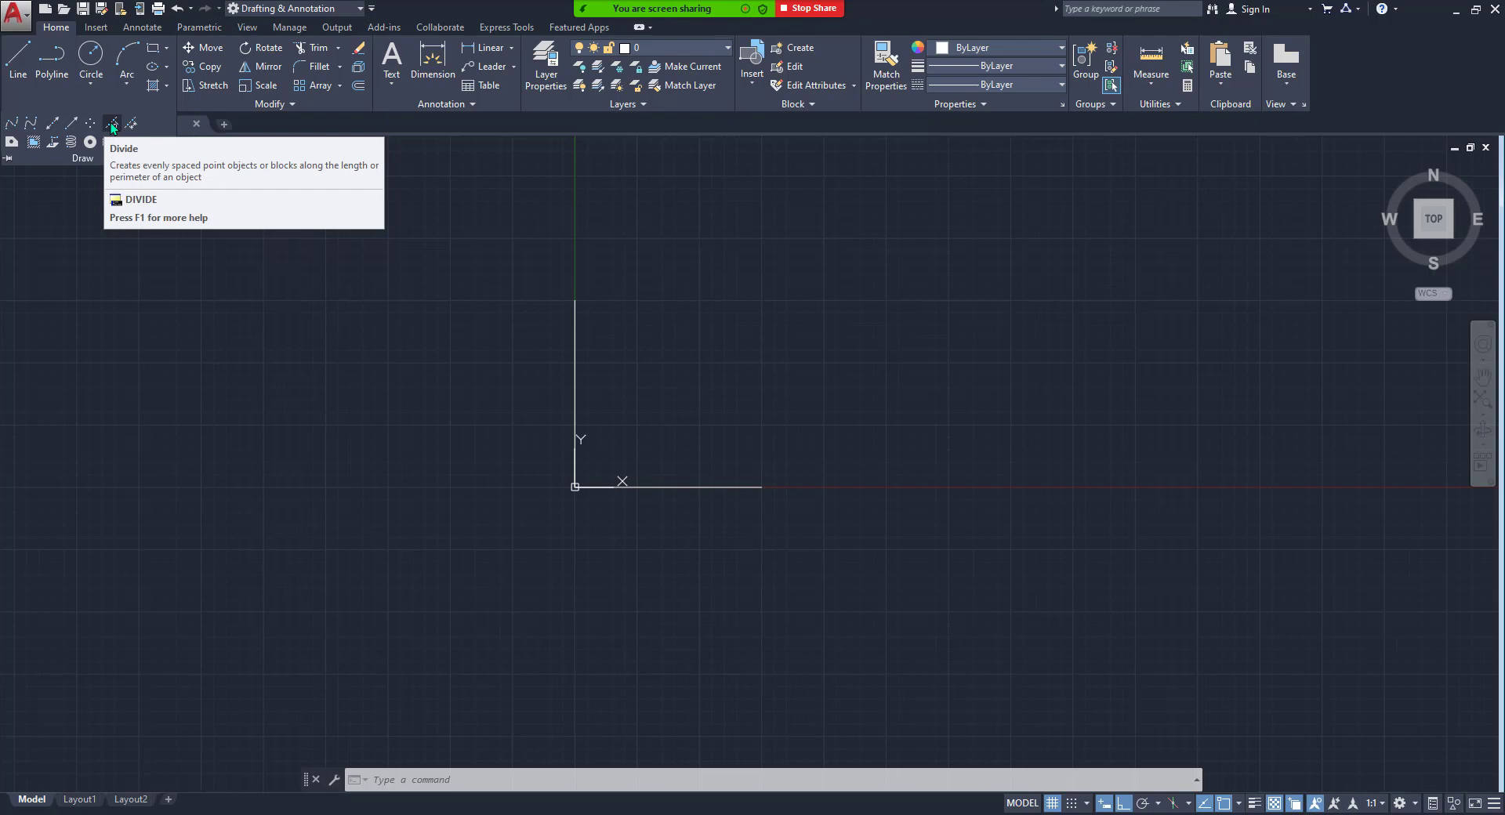
mouse_move(111, 125)
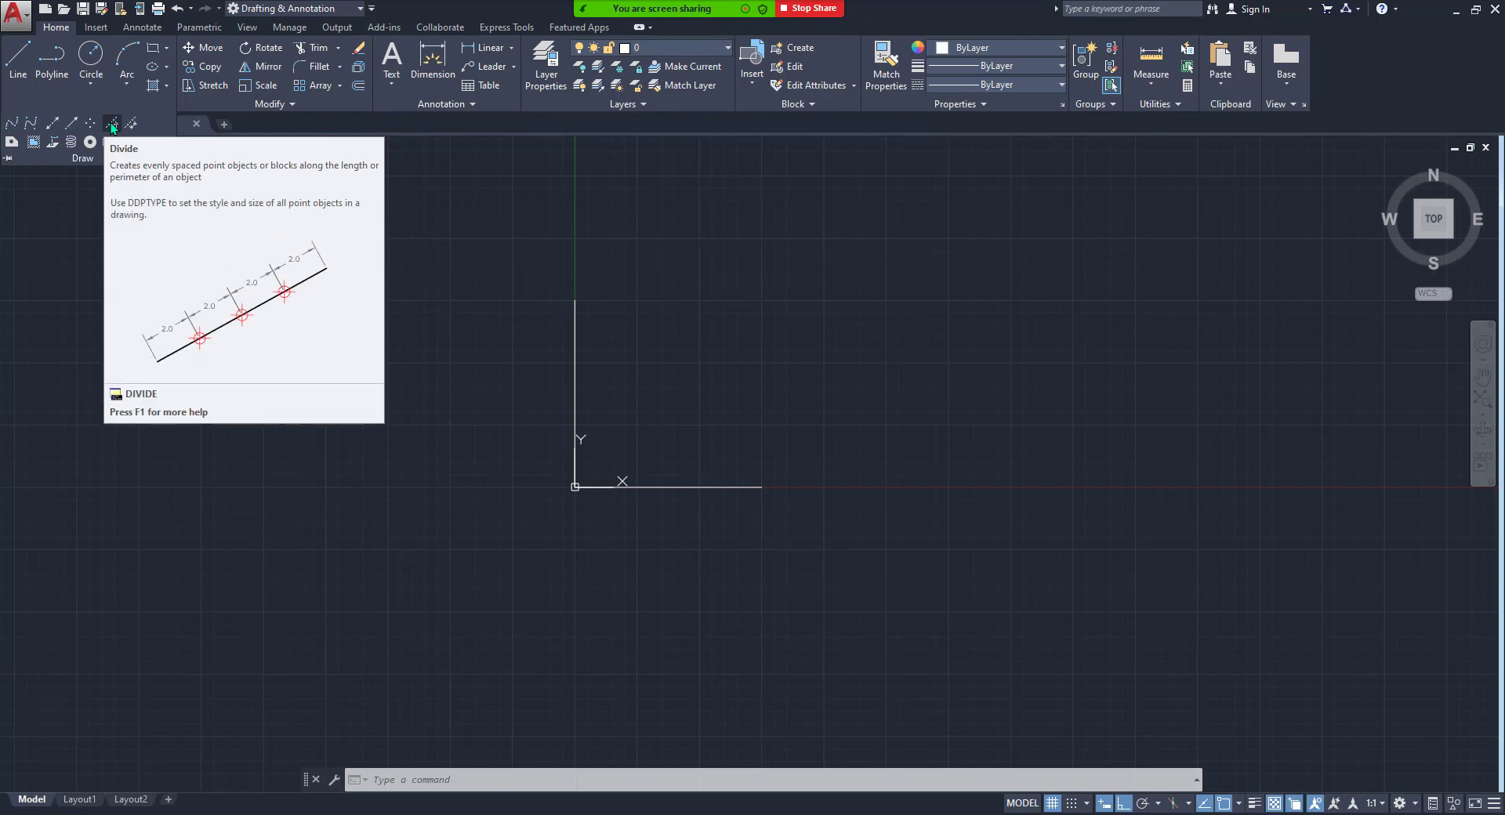
click(112, 126)
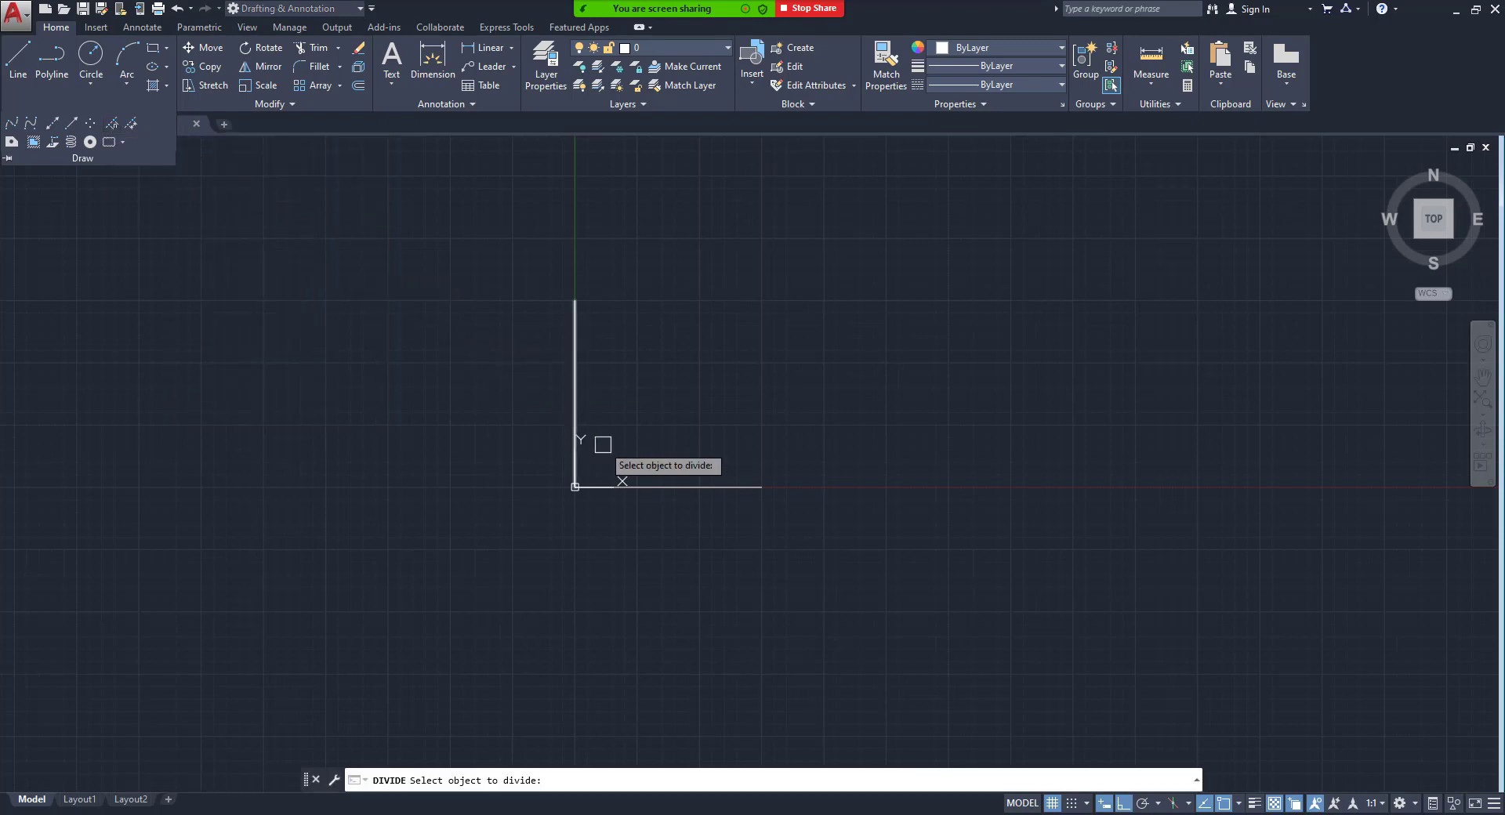
click(682, 488)
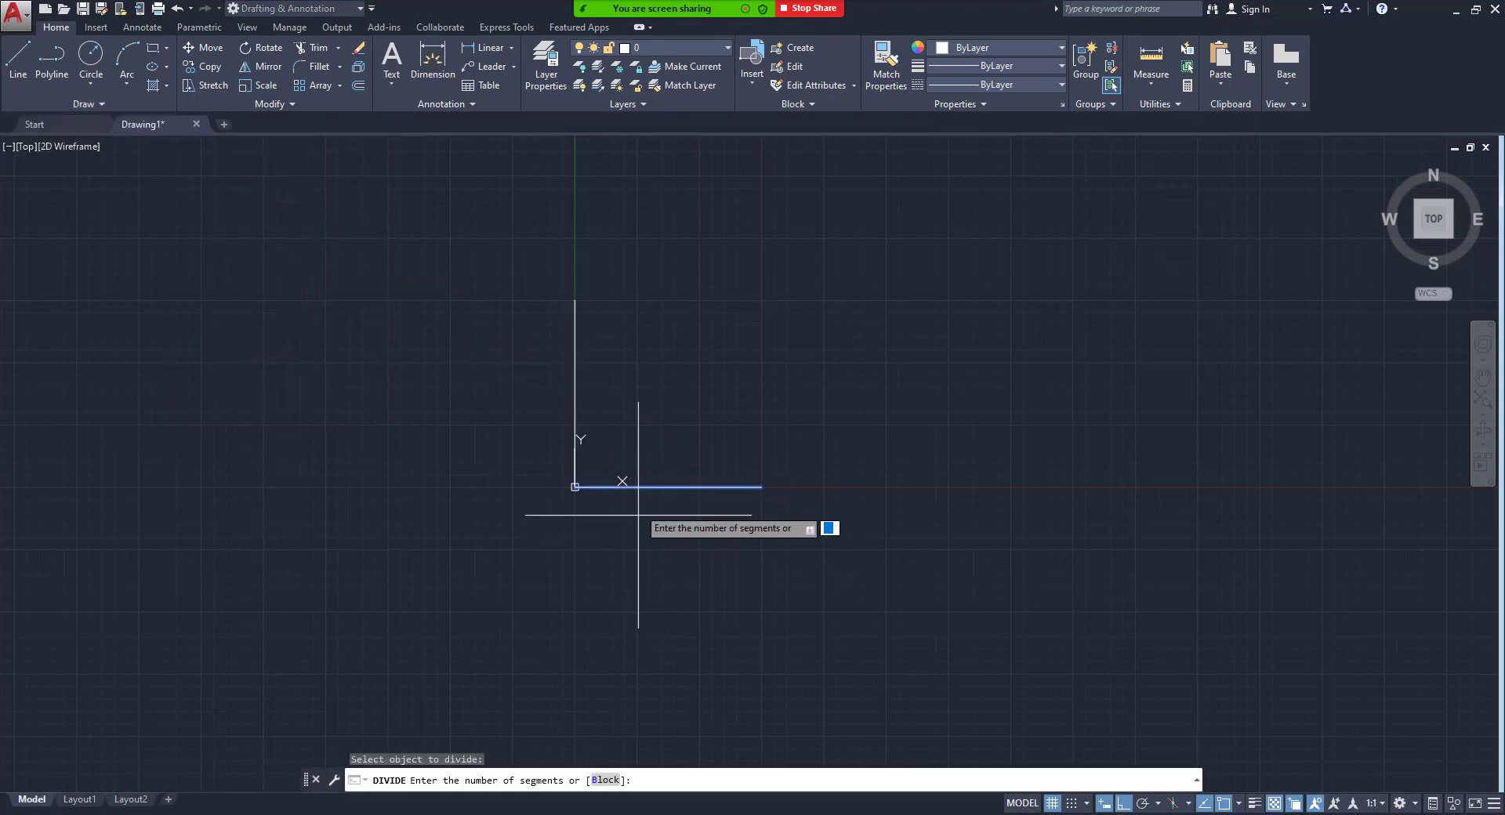
scroll(637, 509, up, 5)
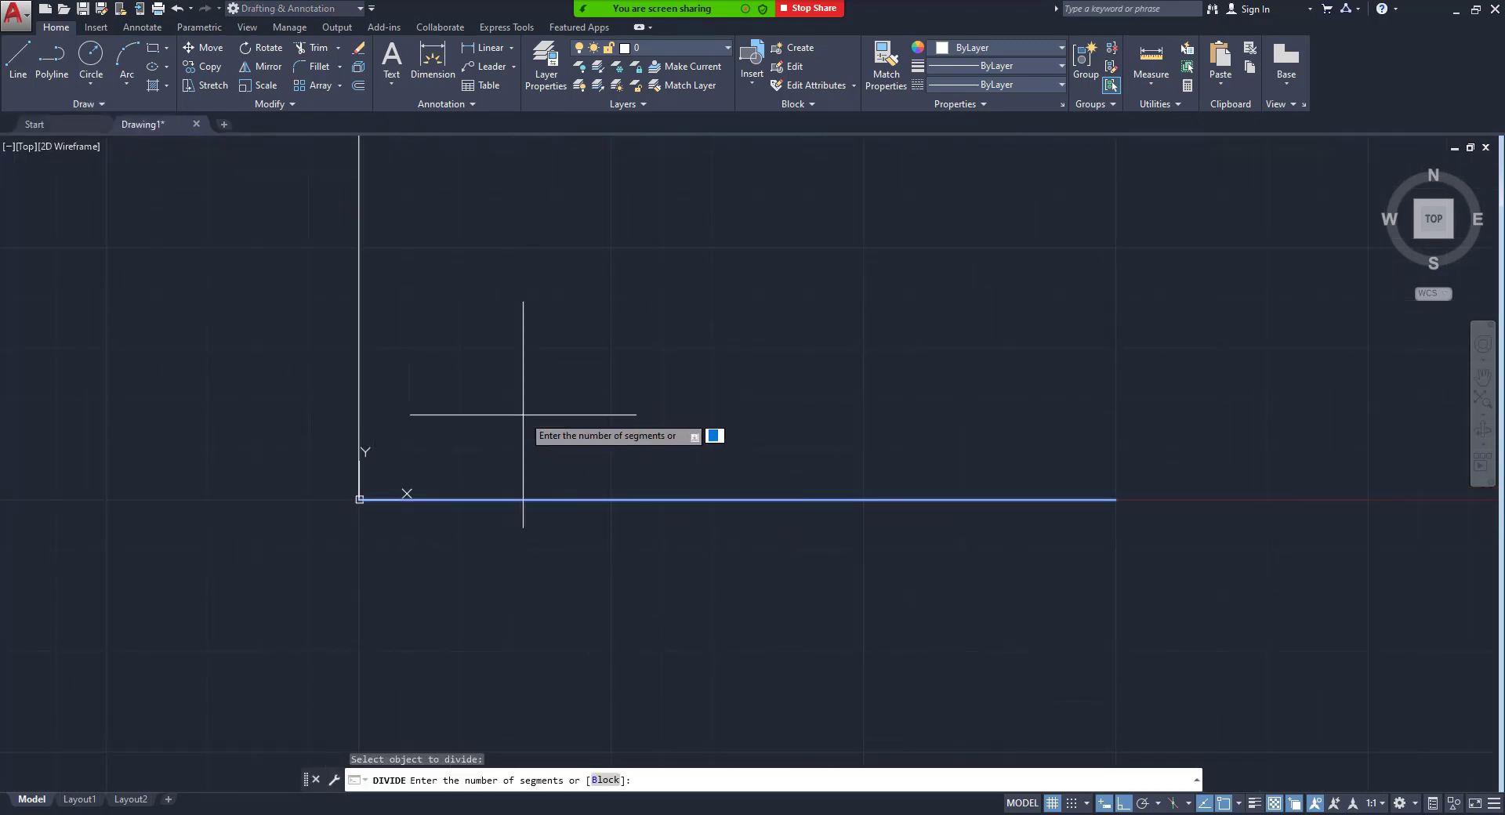
key(Escape)
click(575, 499)
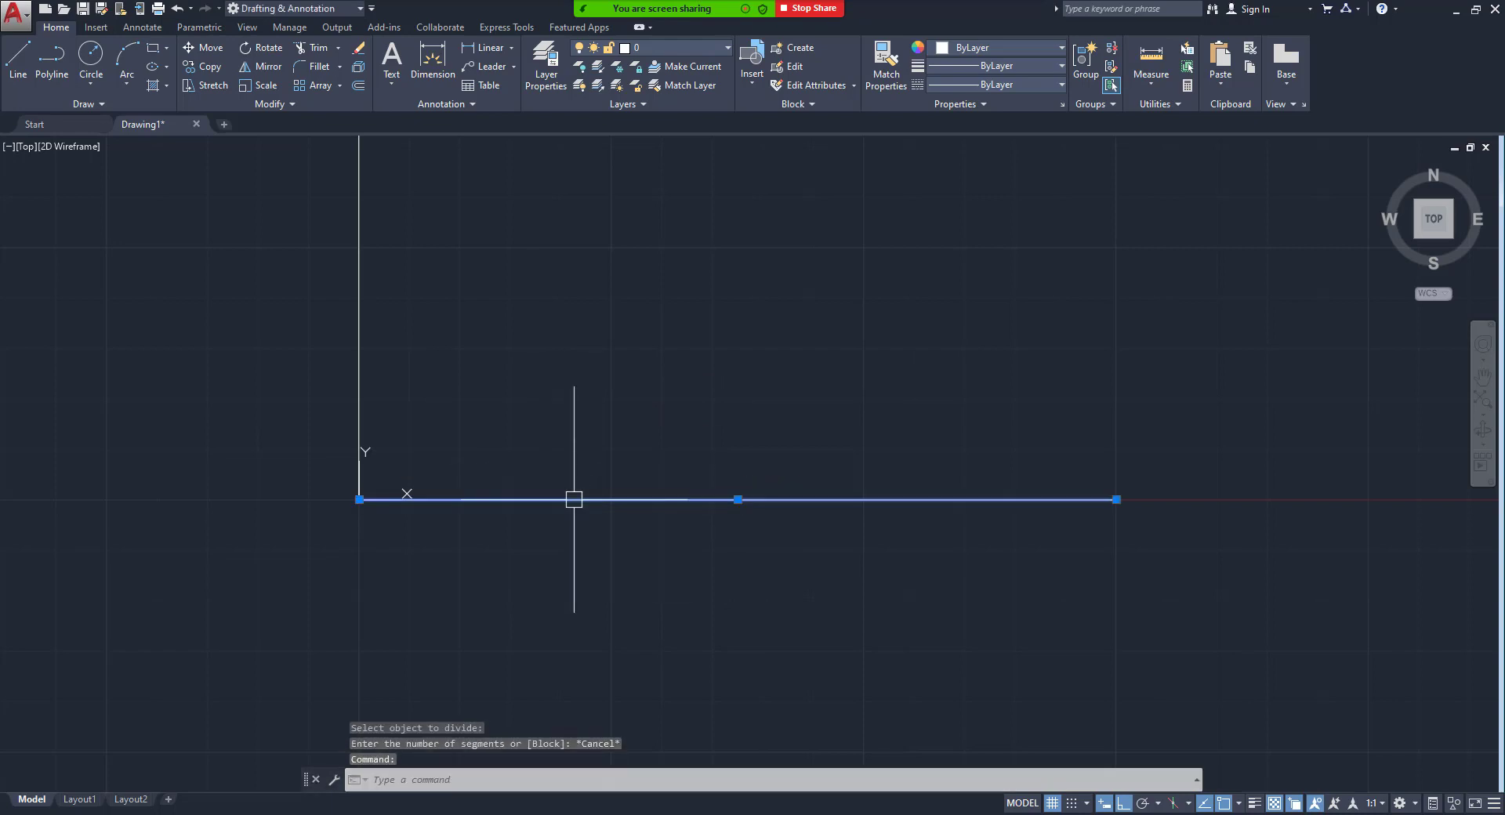
key(Escape)
click(437, 407)
key(Escape)
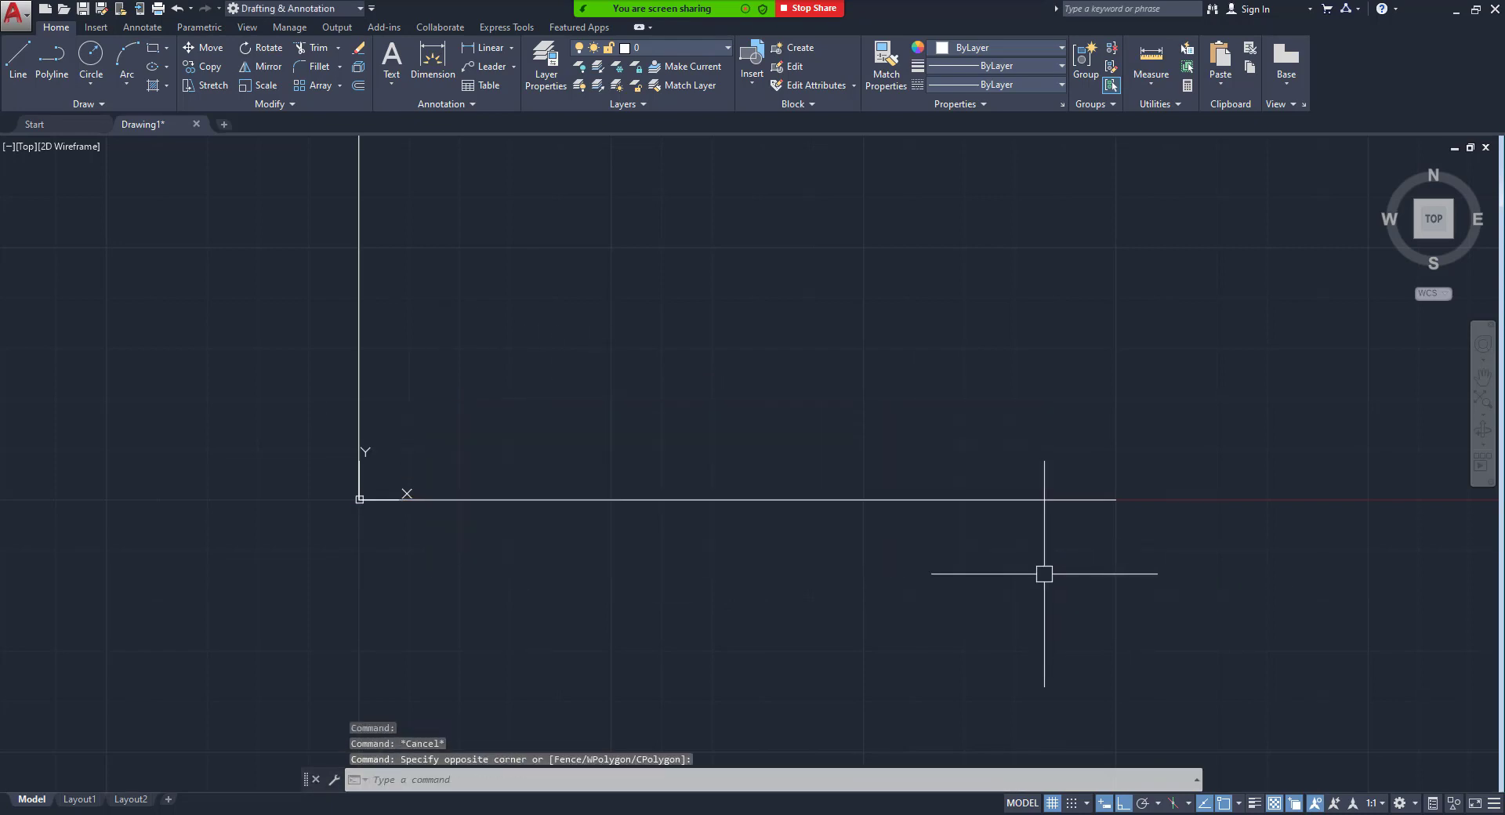
click(1107, 358)
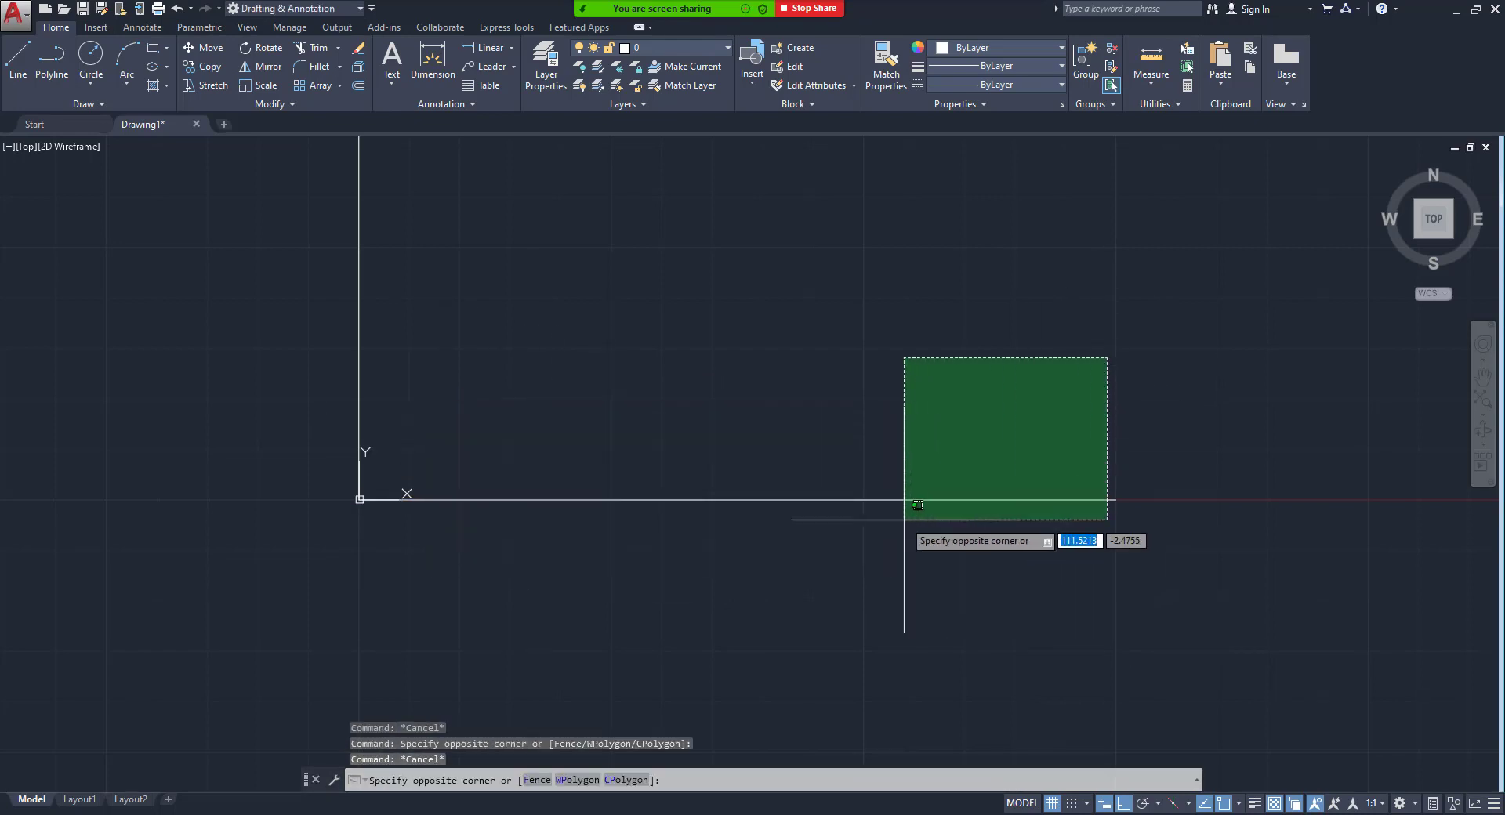
click(548, 578)
key(Escape)
click(1060, 357)
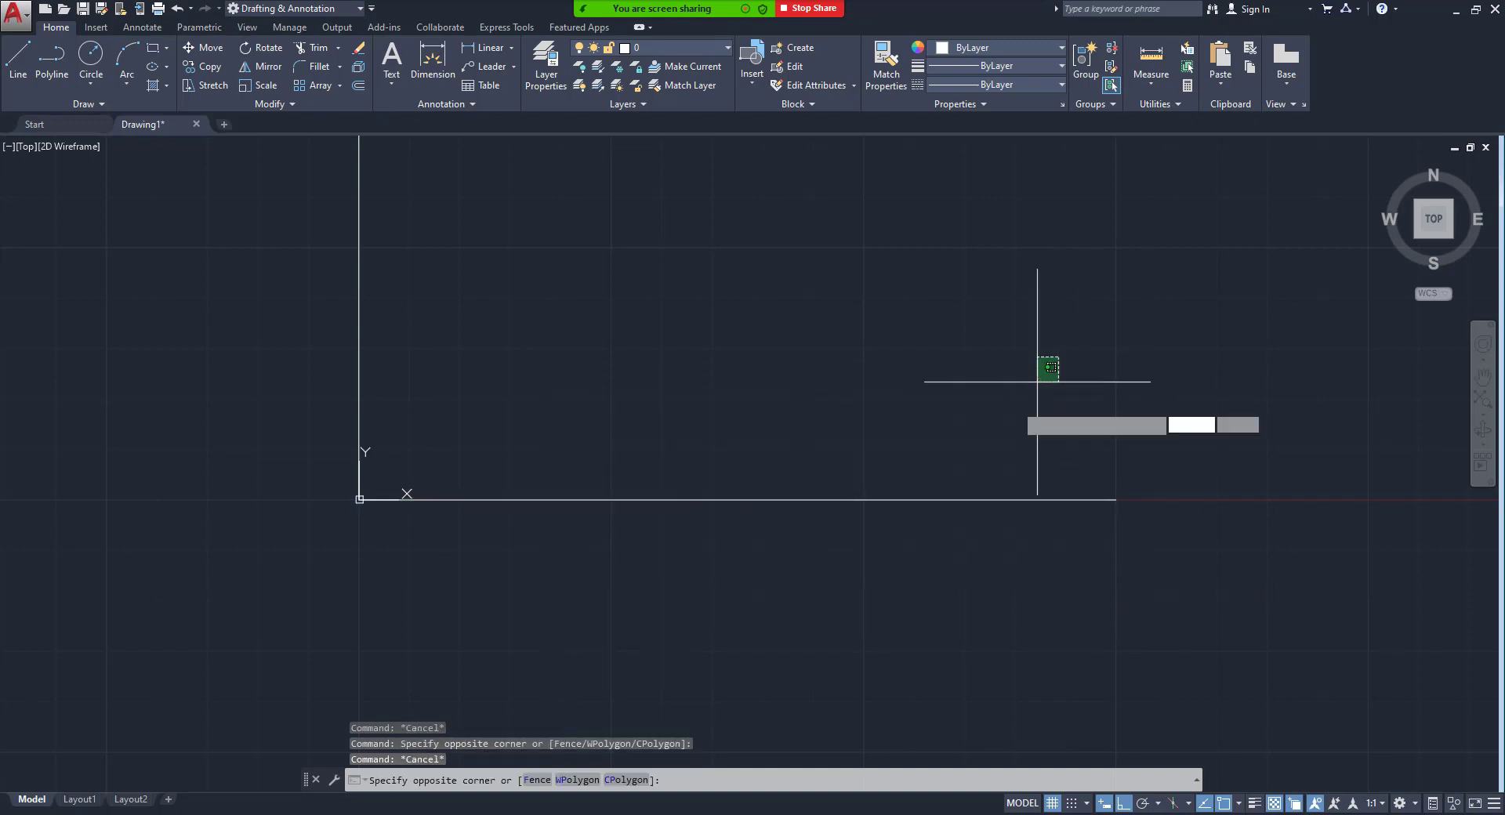
click(574, 590)
key(Escape)
scroll(772, 376, down, 3)
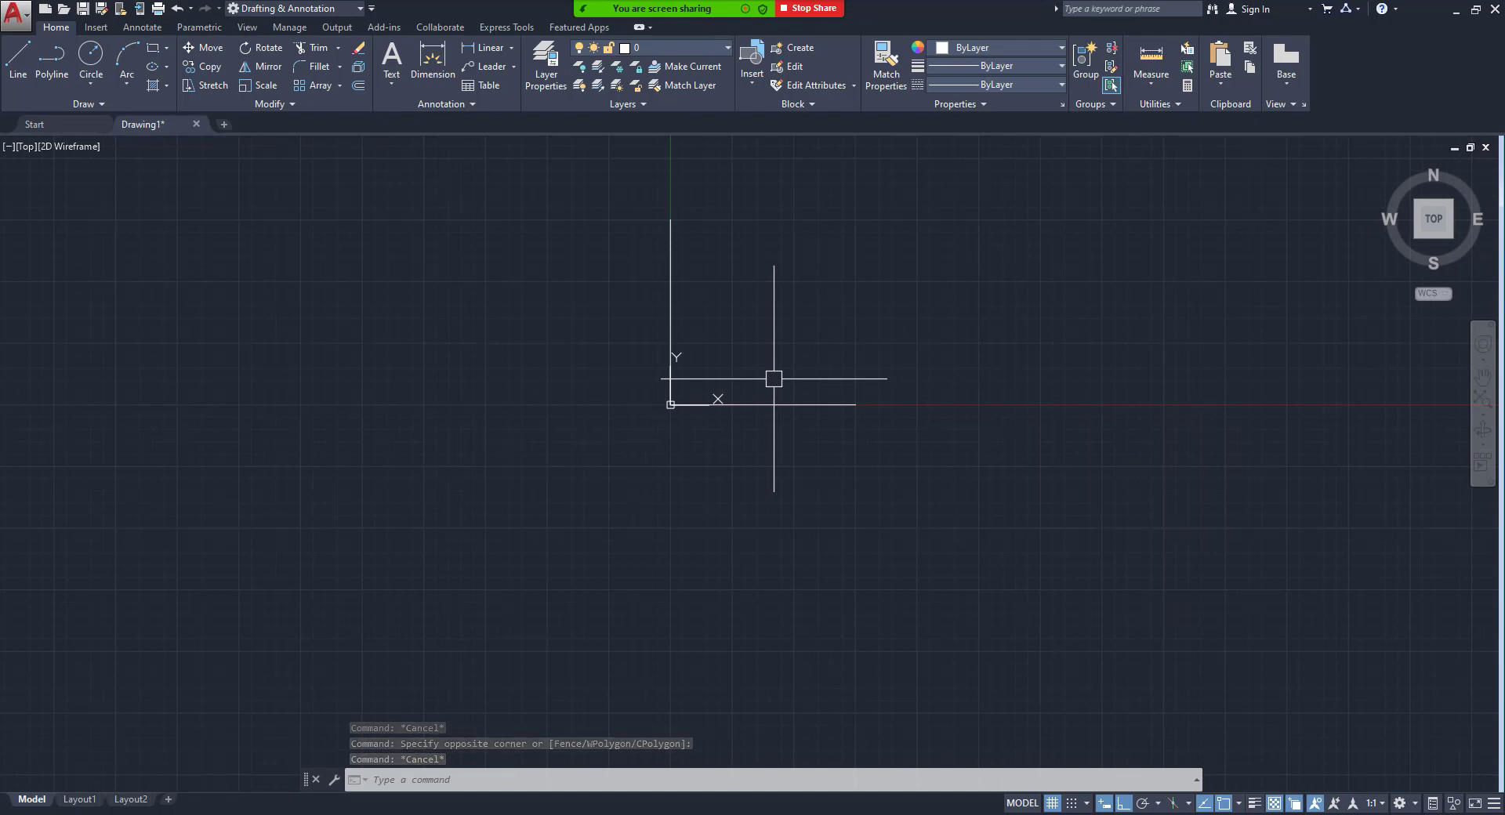
Divide the vertical line into 5 equal segments with circled-cross markers.
click(100, 100)
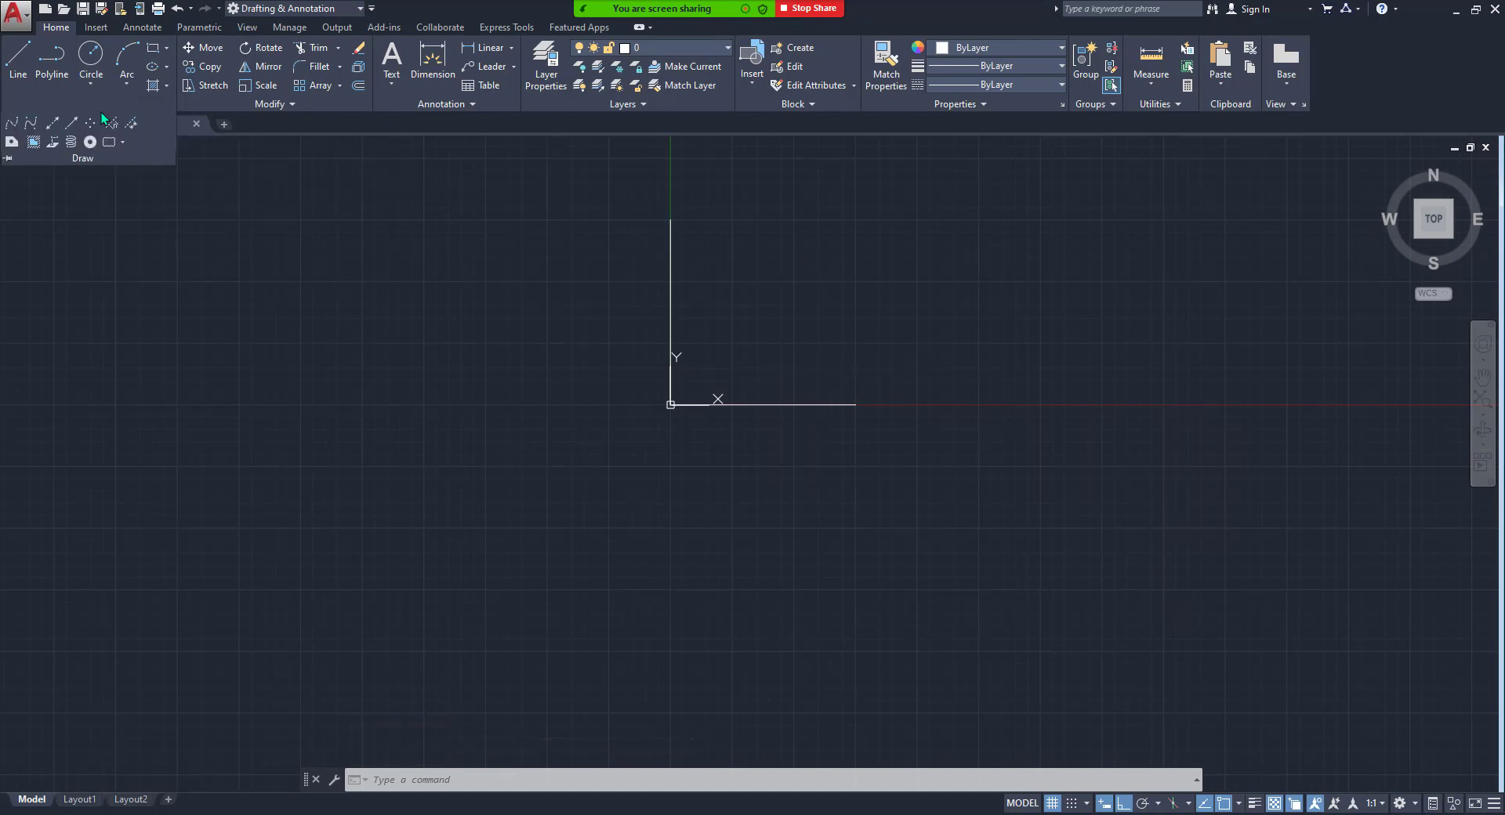
click(110, 141)
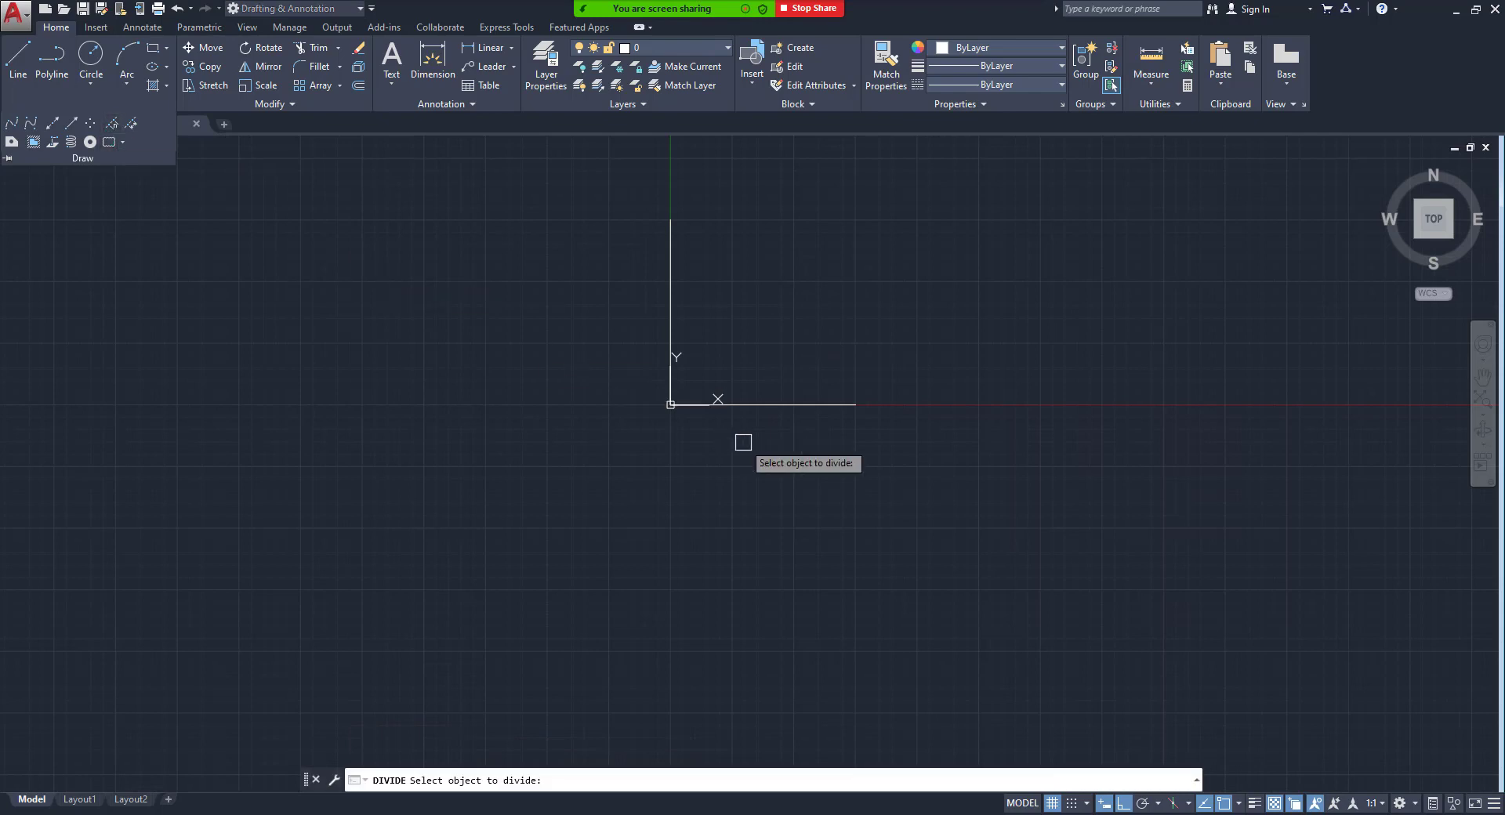
click(667, 310)
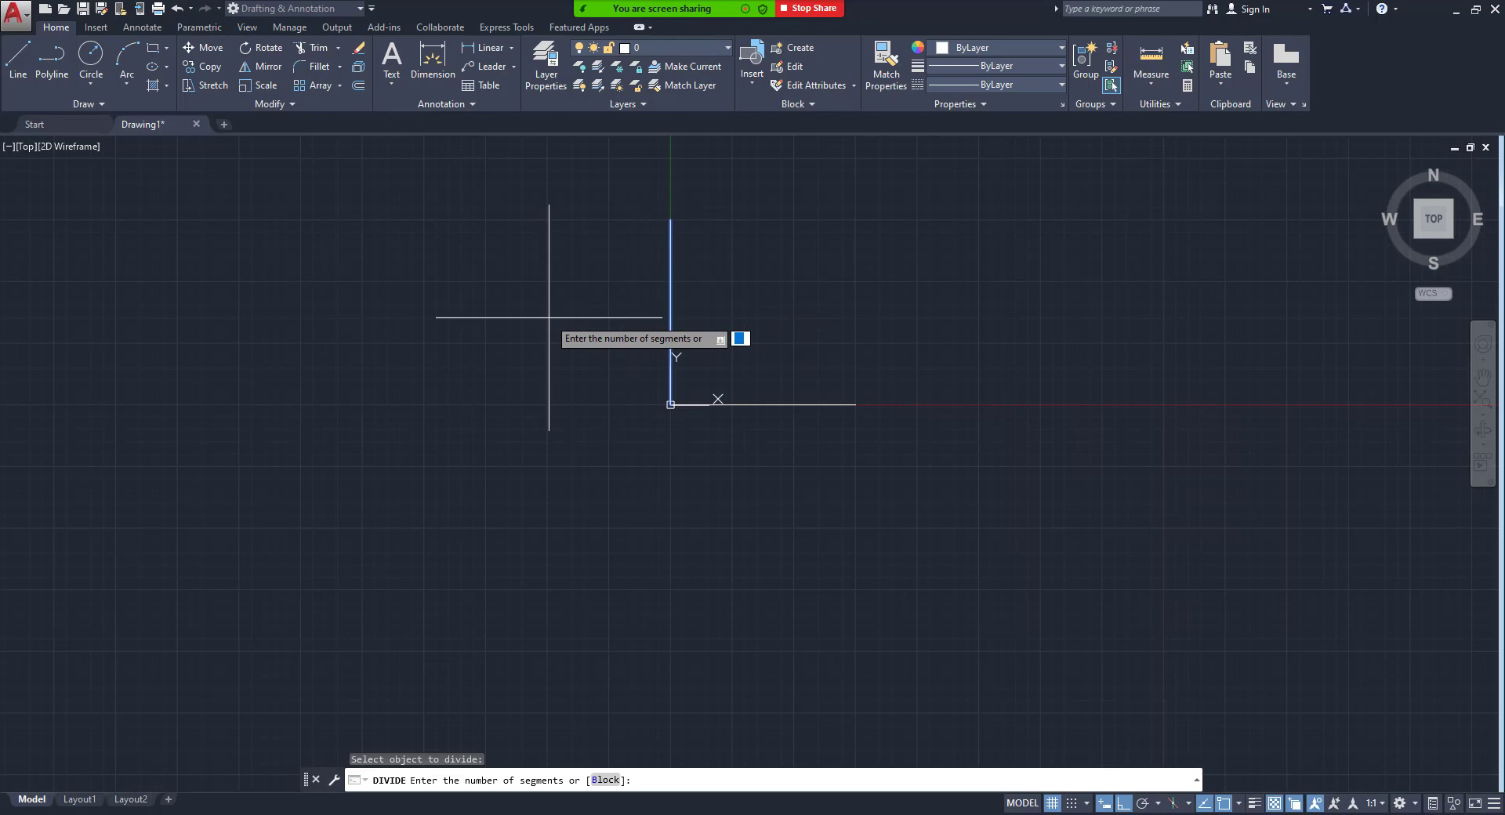
text(5)
key(Return)
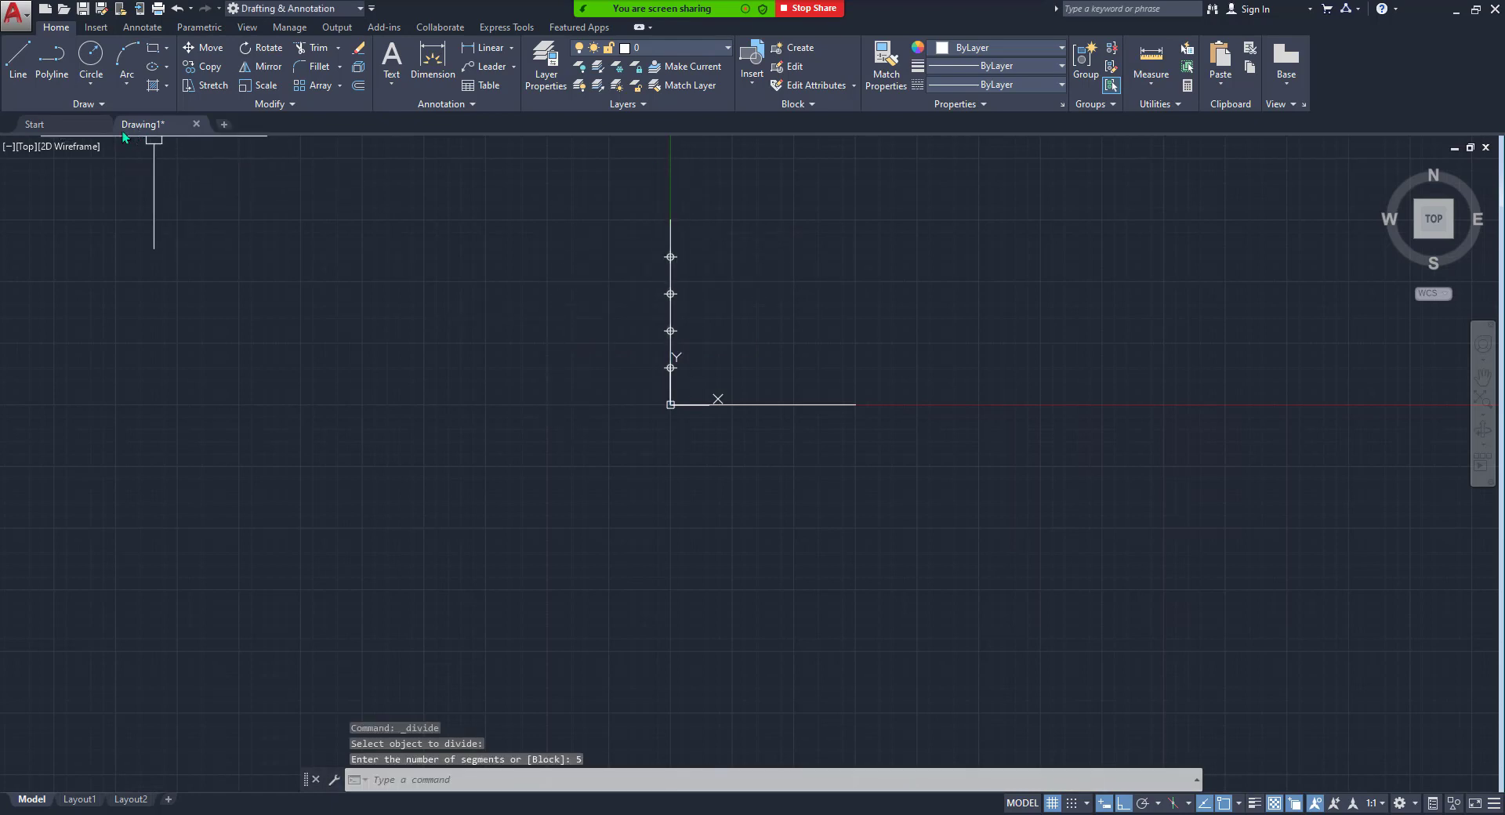
click(100, 106)
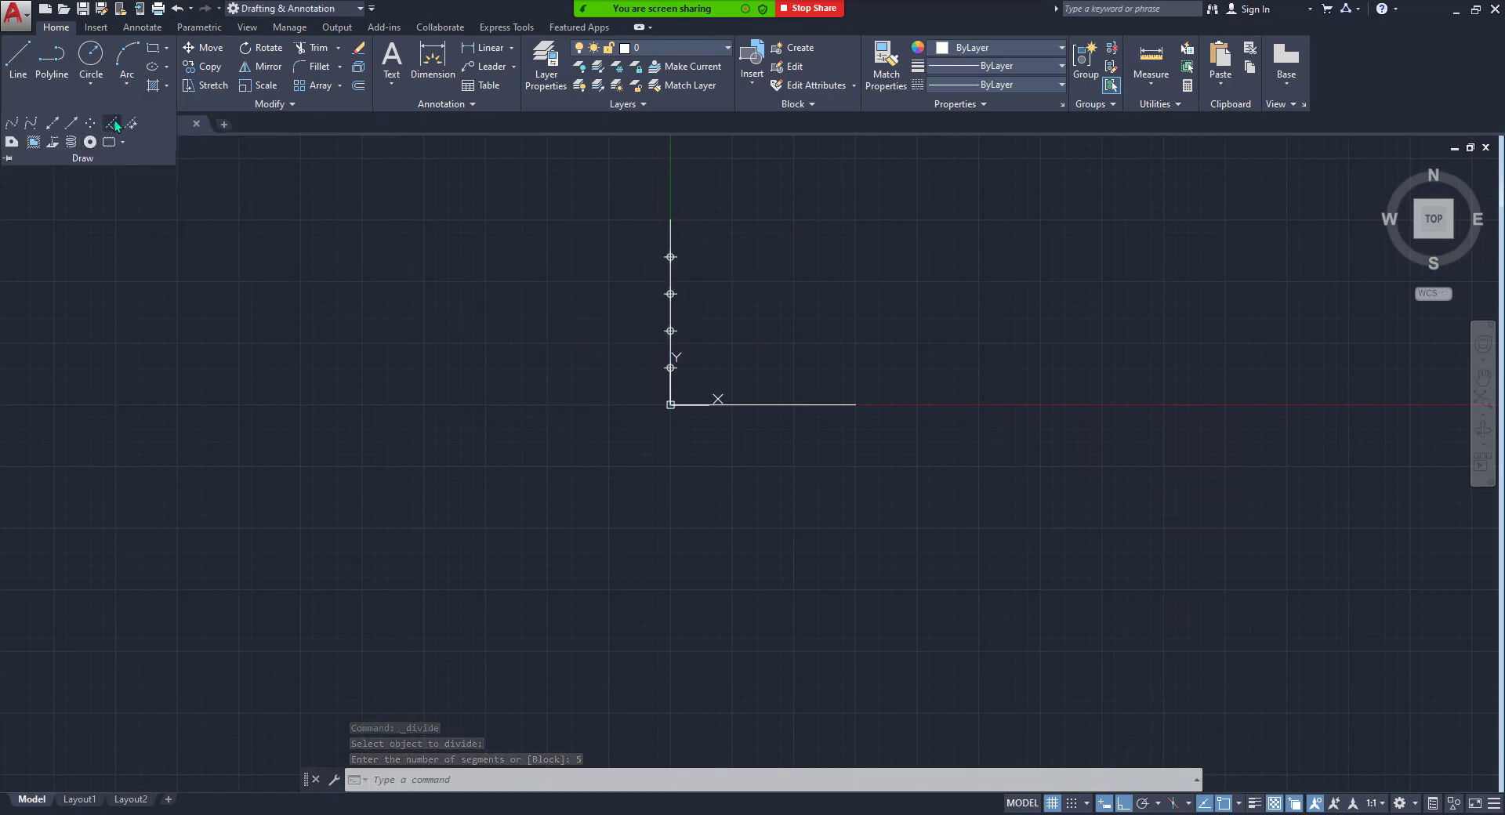
Divide the horizontal line into 5 equal segments as well.
click(116, 125)
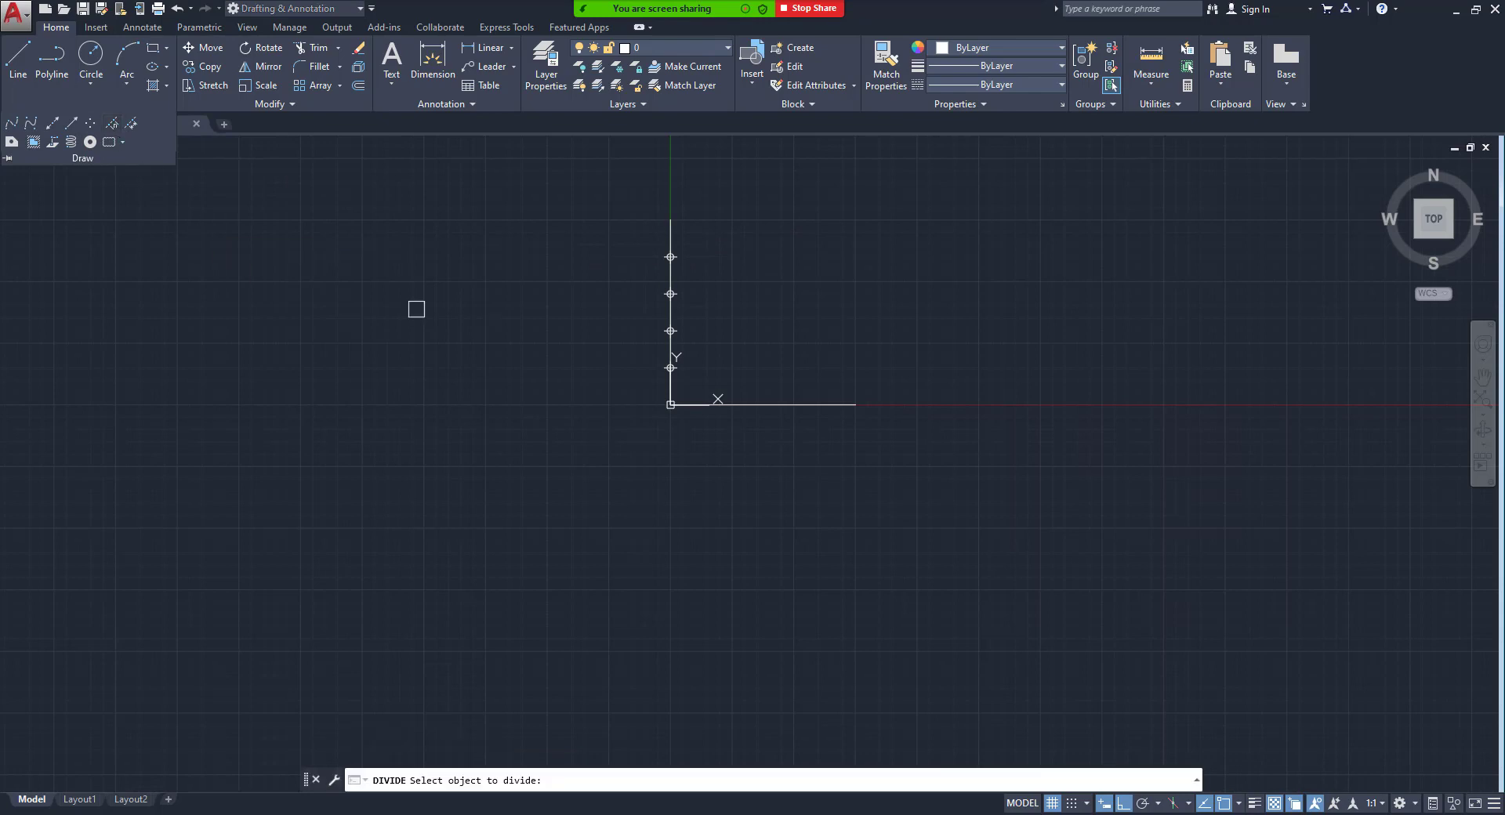
click(753, 406)
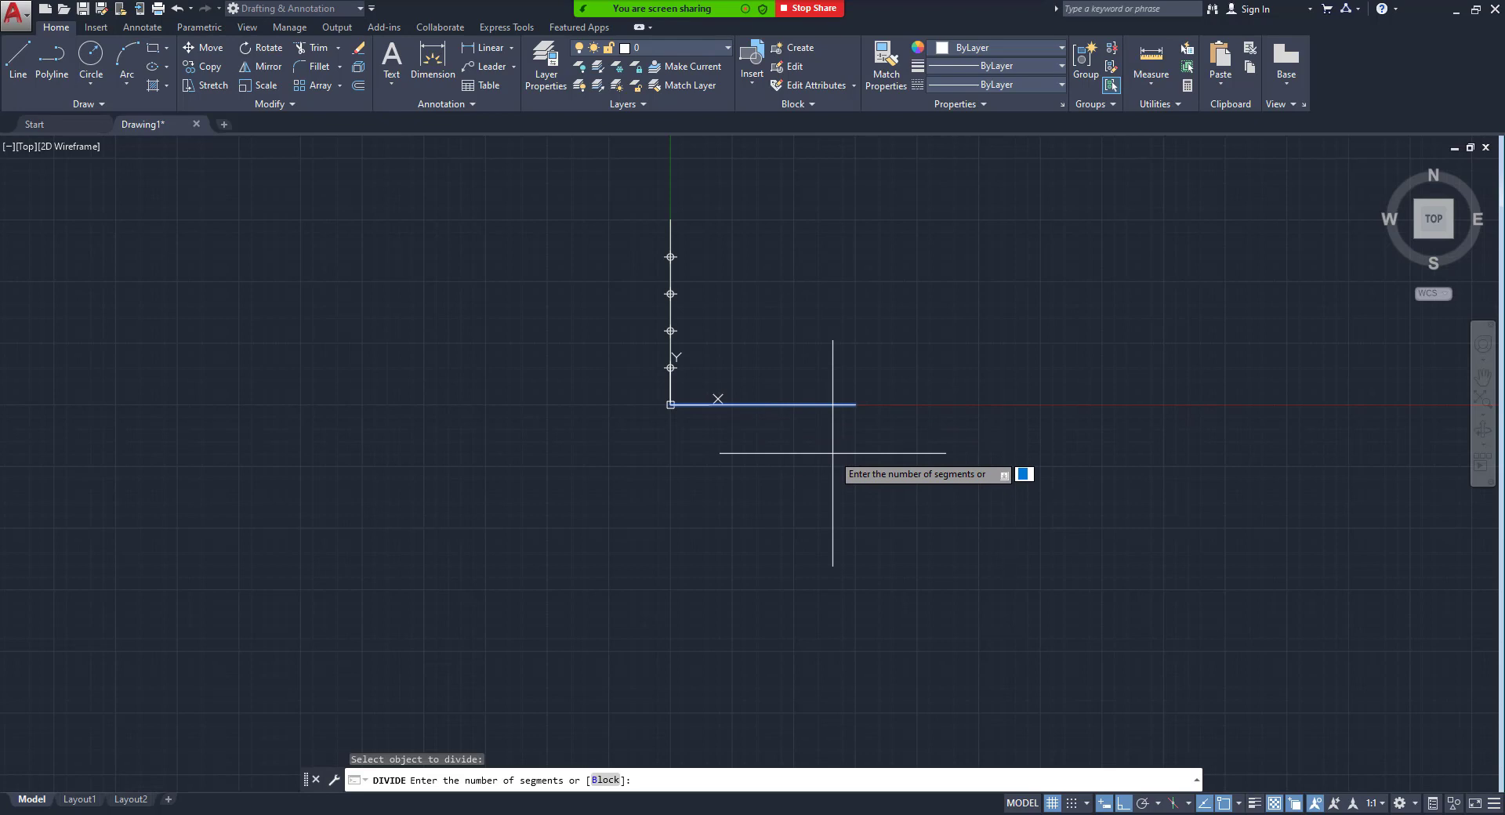
text(5)
key(Return)
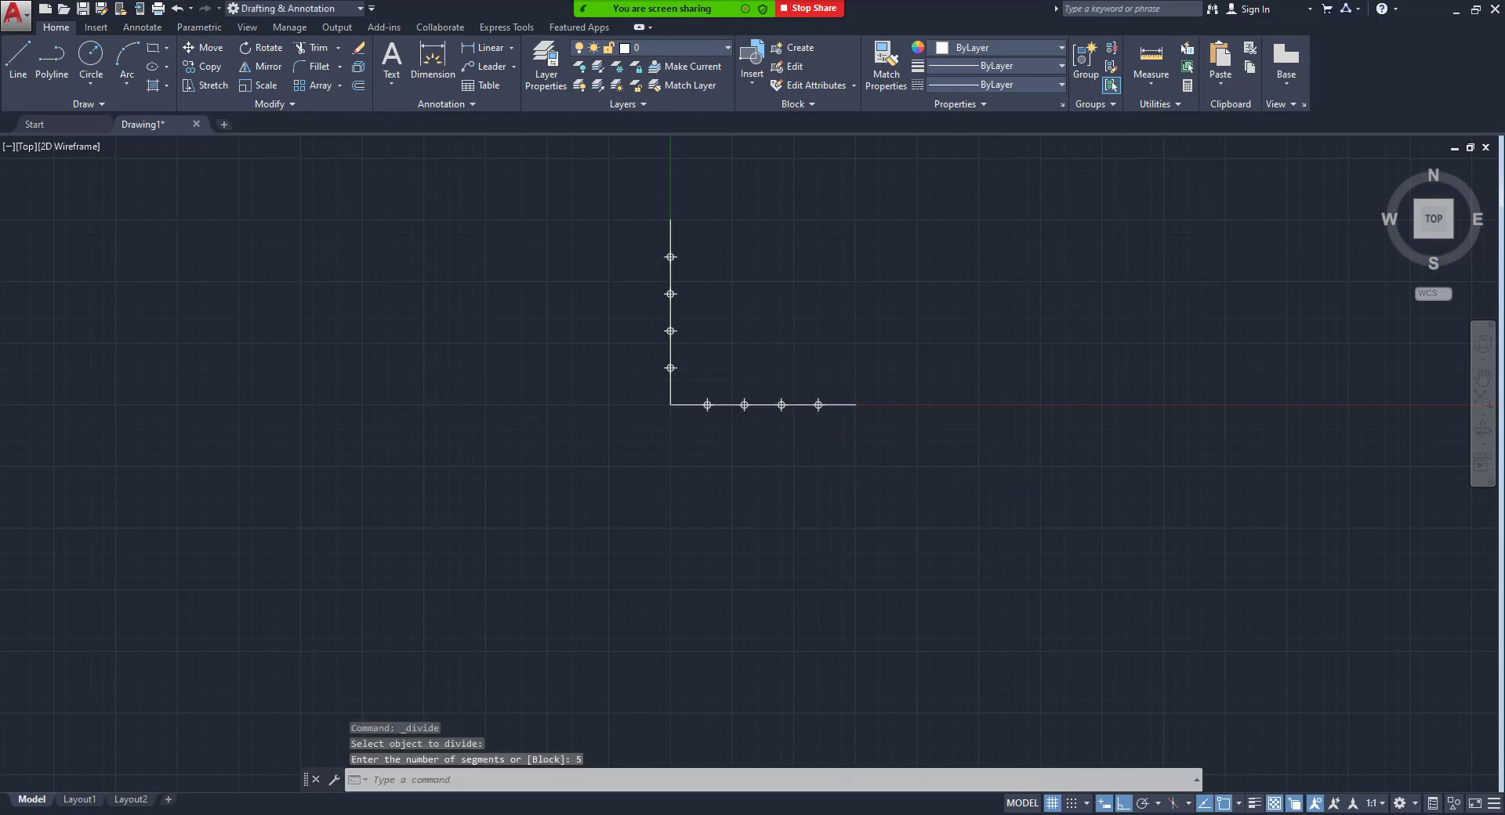
scroll(736, 426, up, 2)
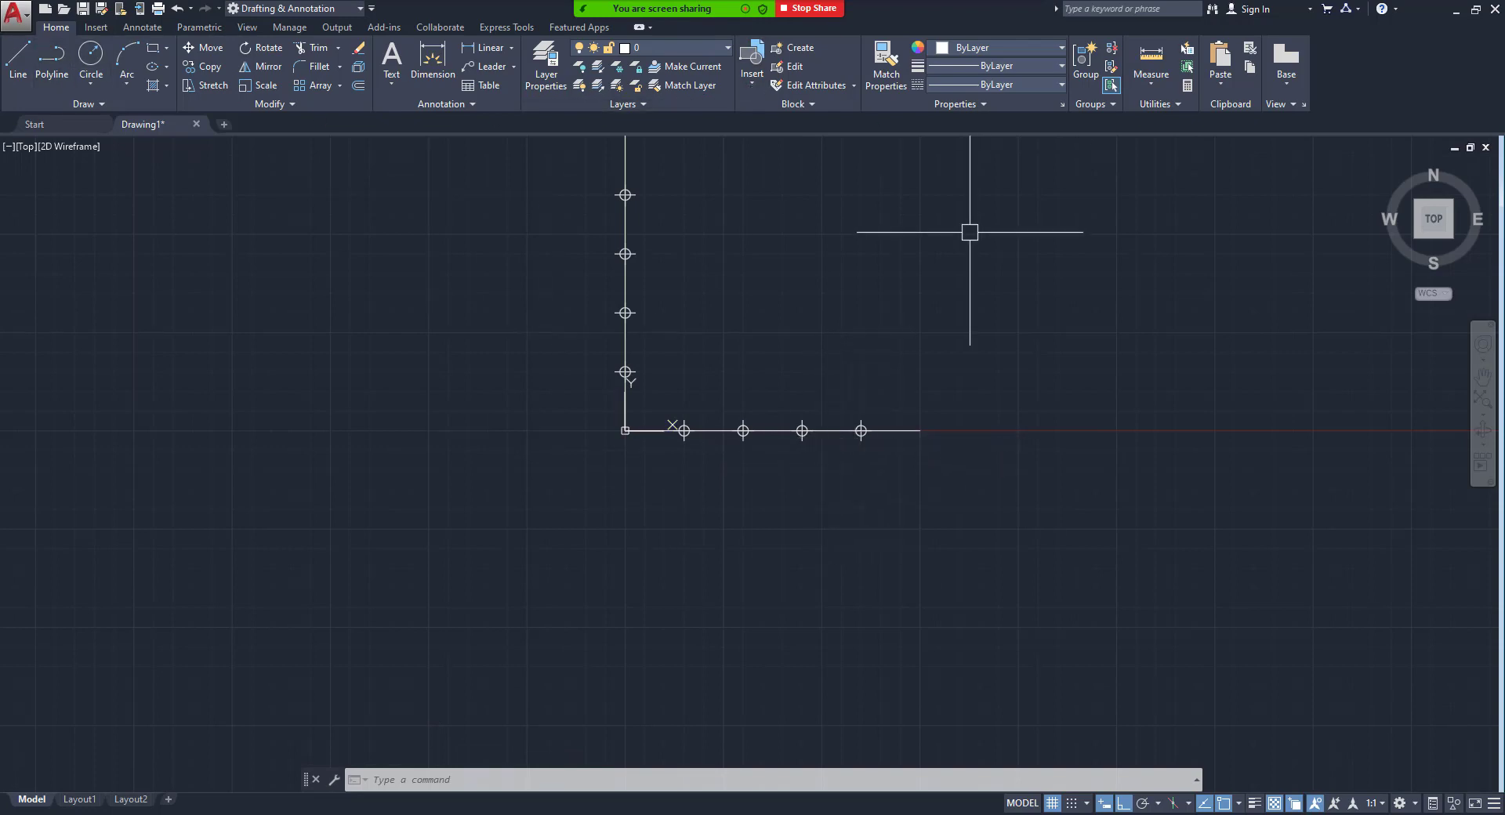
text(DI)
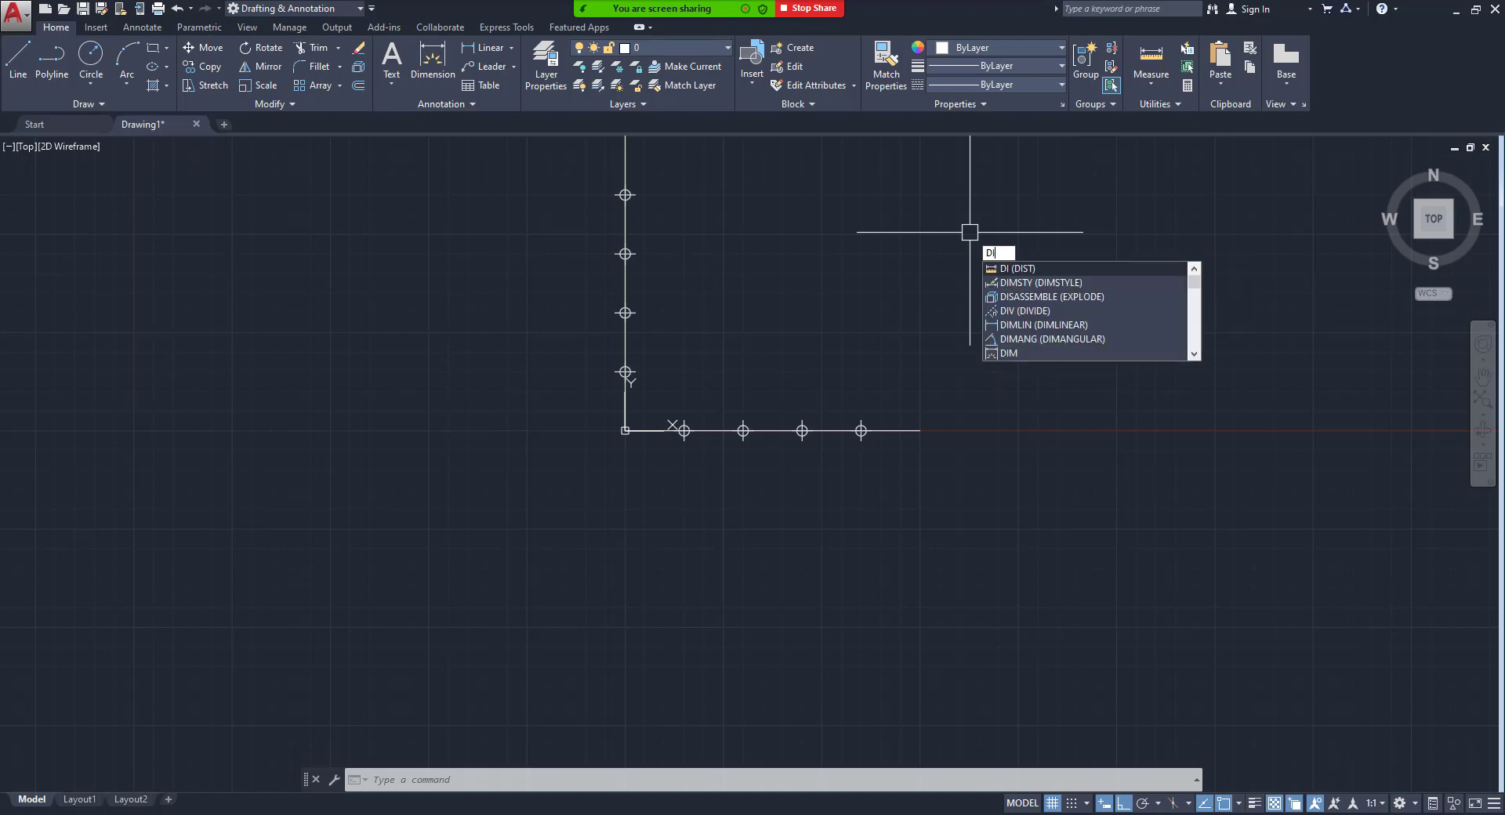
key(Return)
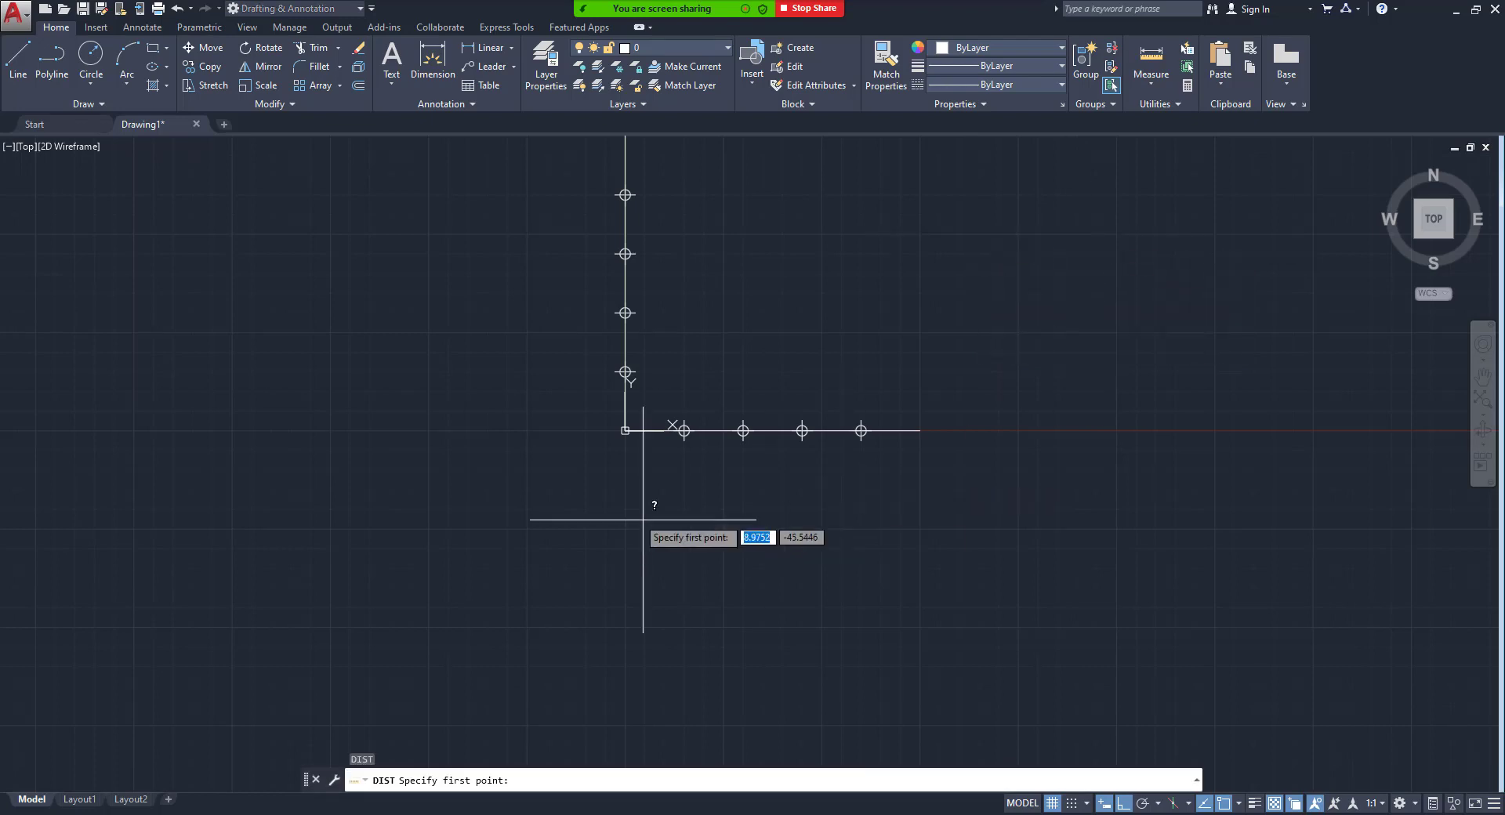
click(625, 430)
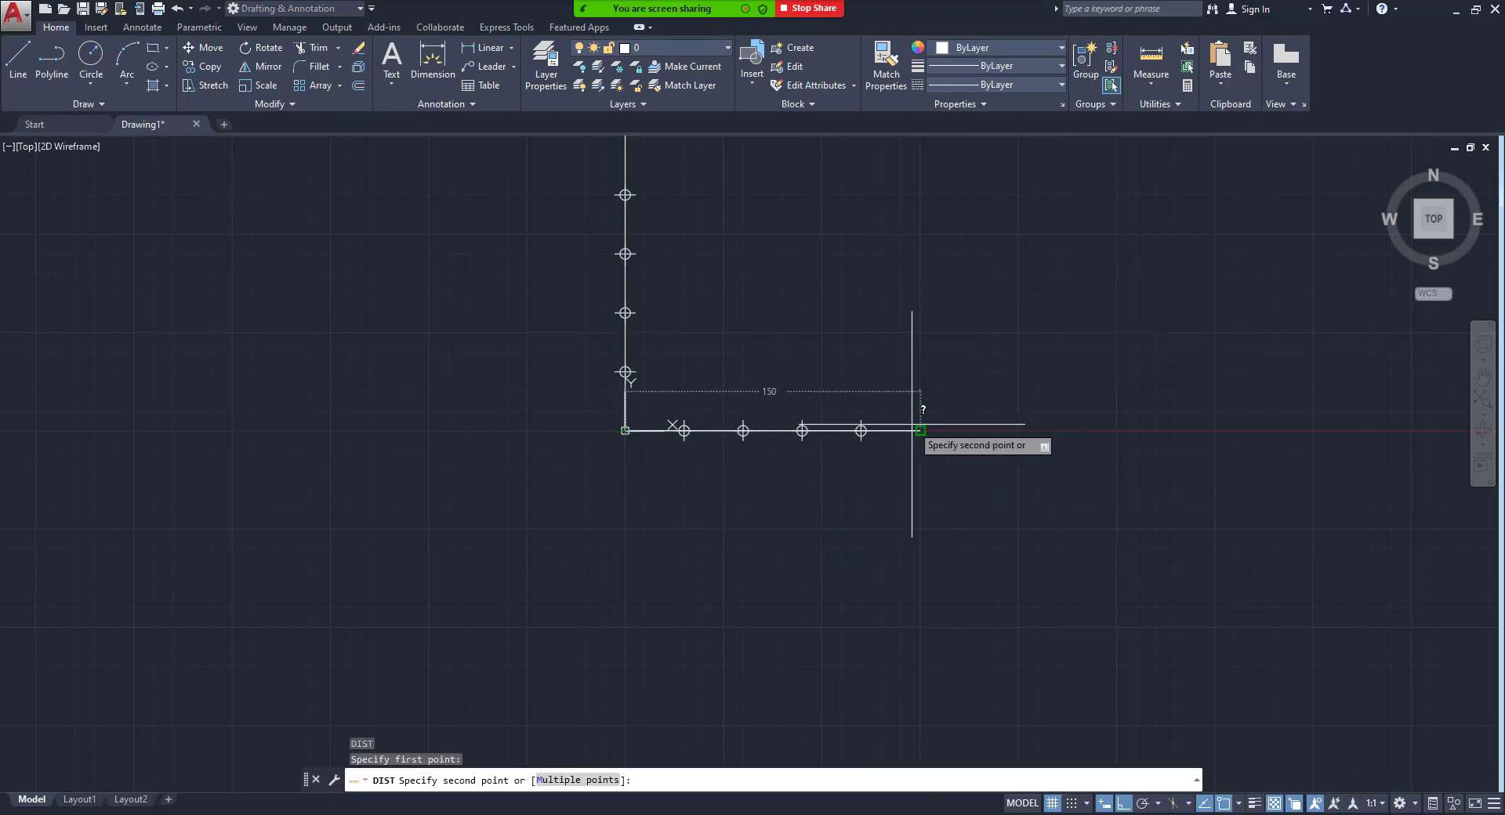
click(920, 431)
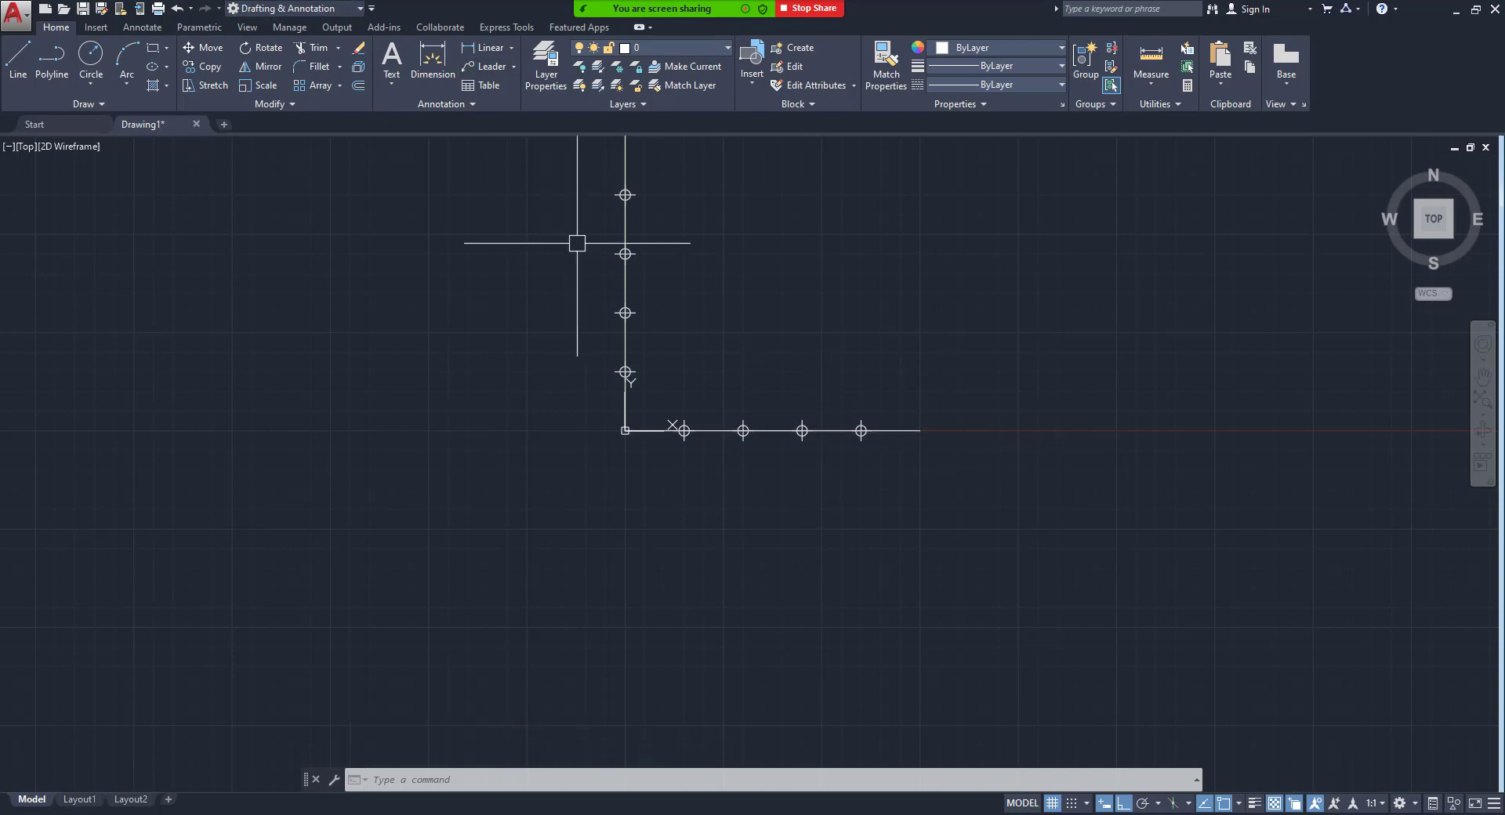
text(di)
key(Return)
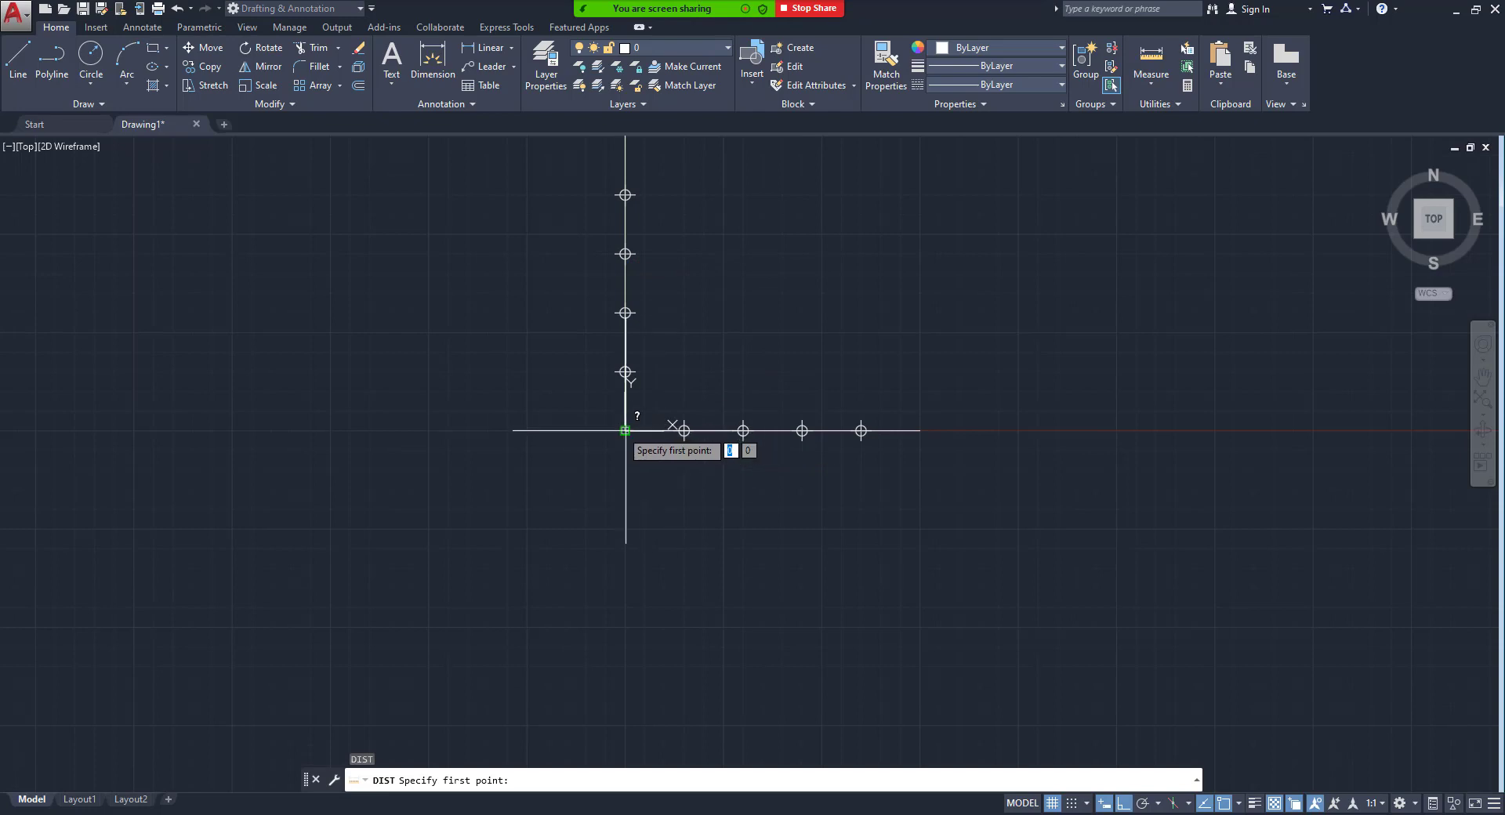
click(624, 430)
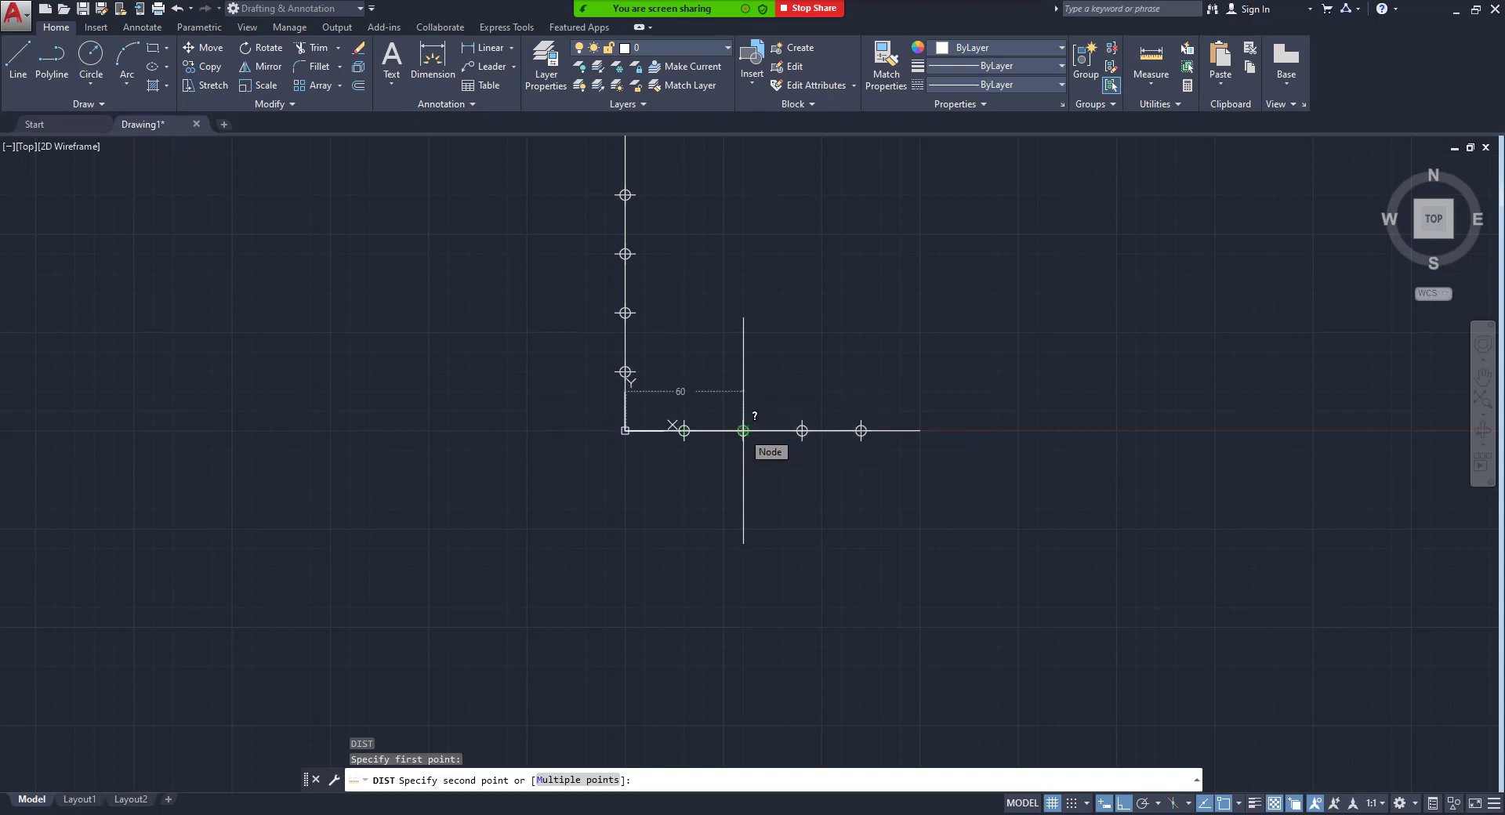
click(1238, 804)
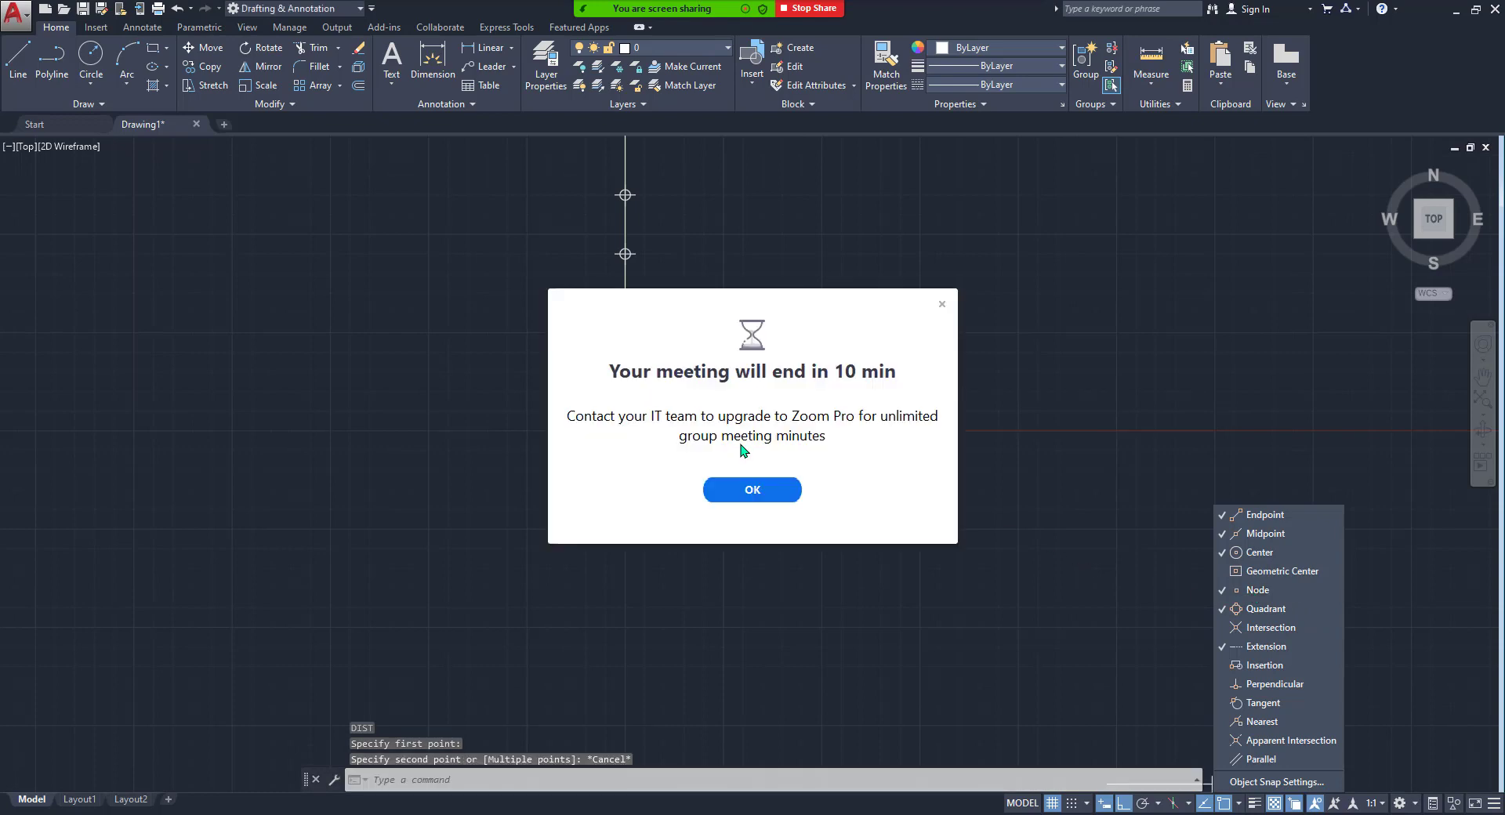
Dismiss the Zoom warning and expand the Draw panel's slide-out tools.
click(766, 488)
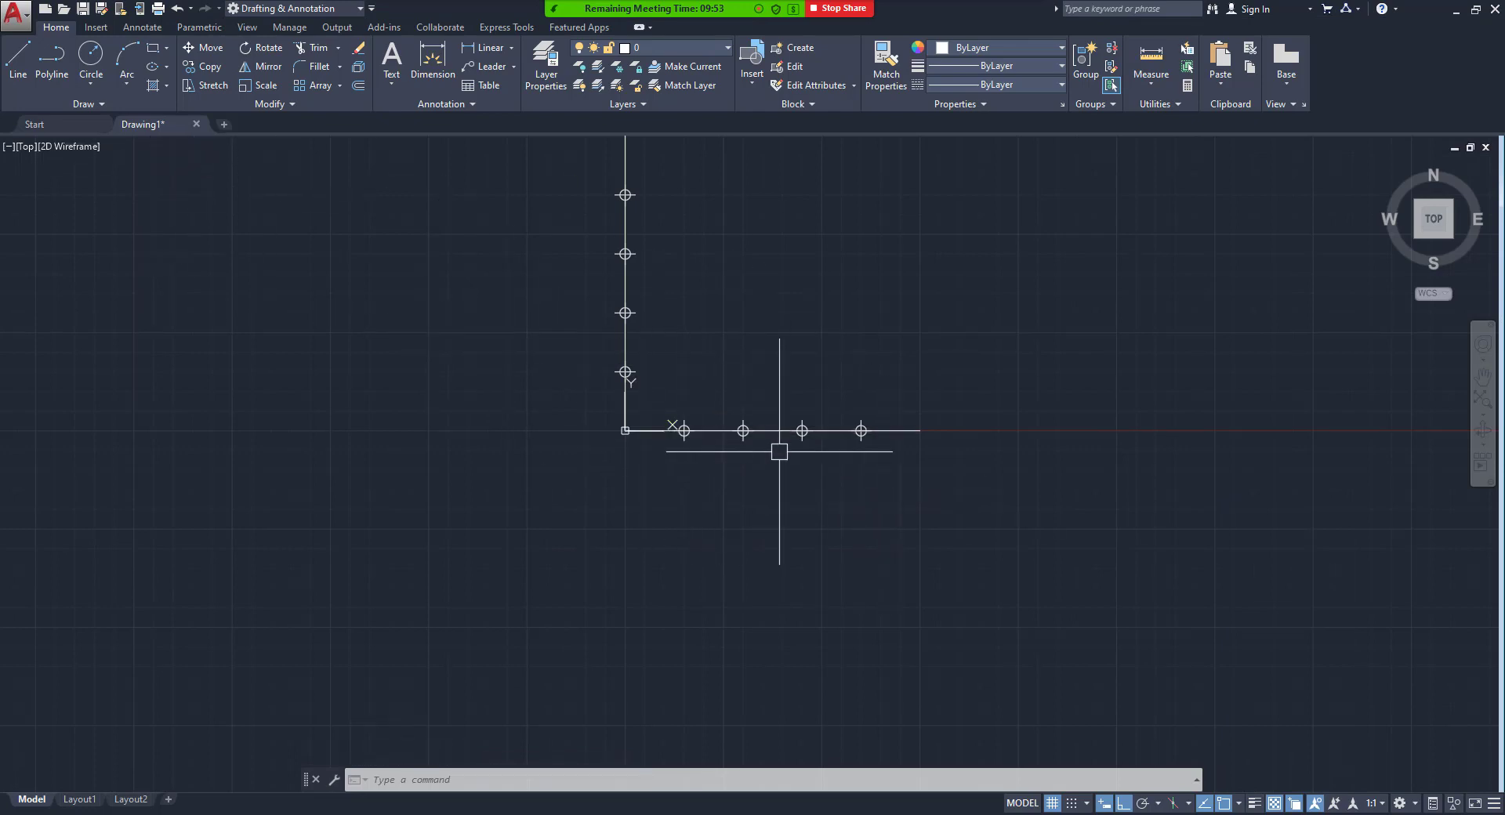
click(103, 103)
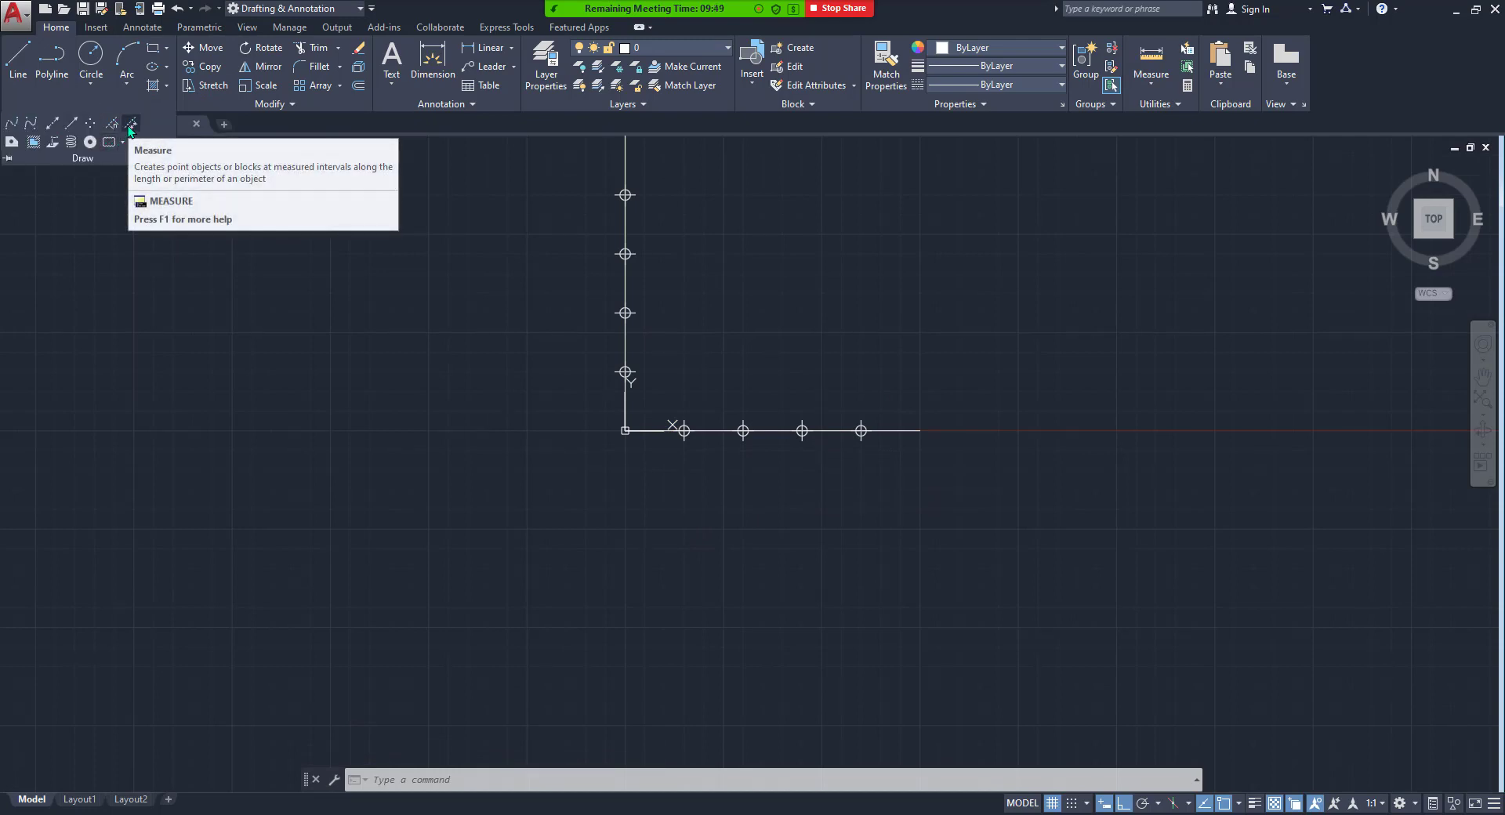
Draw a separate 150-unit horizontal line right of the L shape and start the Measure command.
click(18, 59)
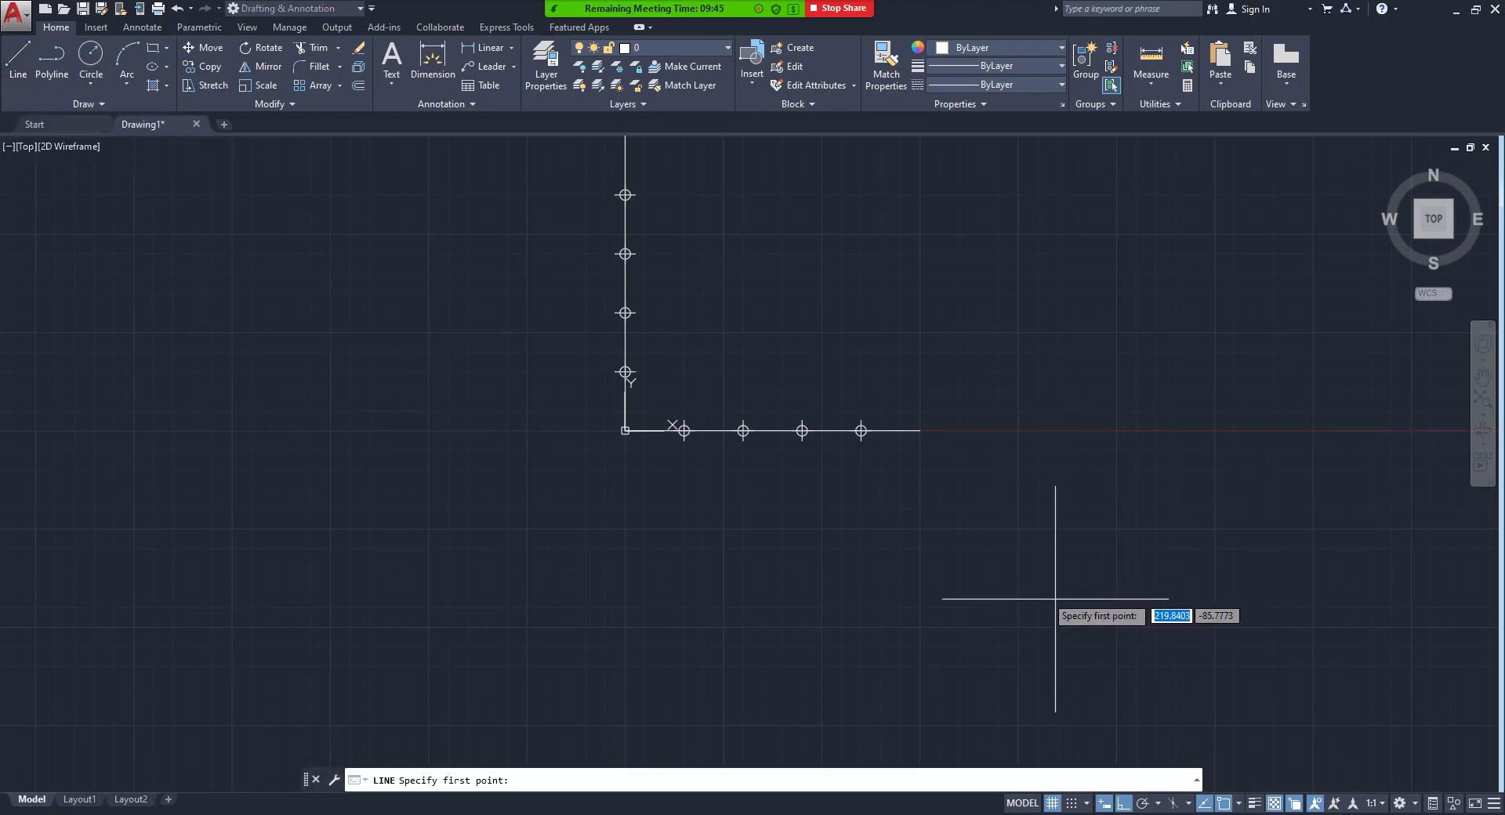
middle_drag(980, 530, 730, 518)
click(839, 462)
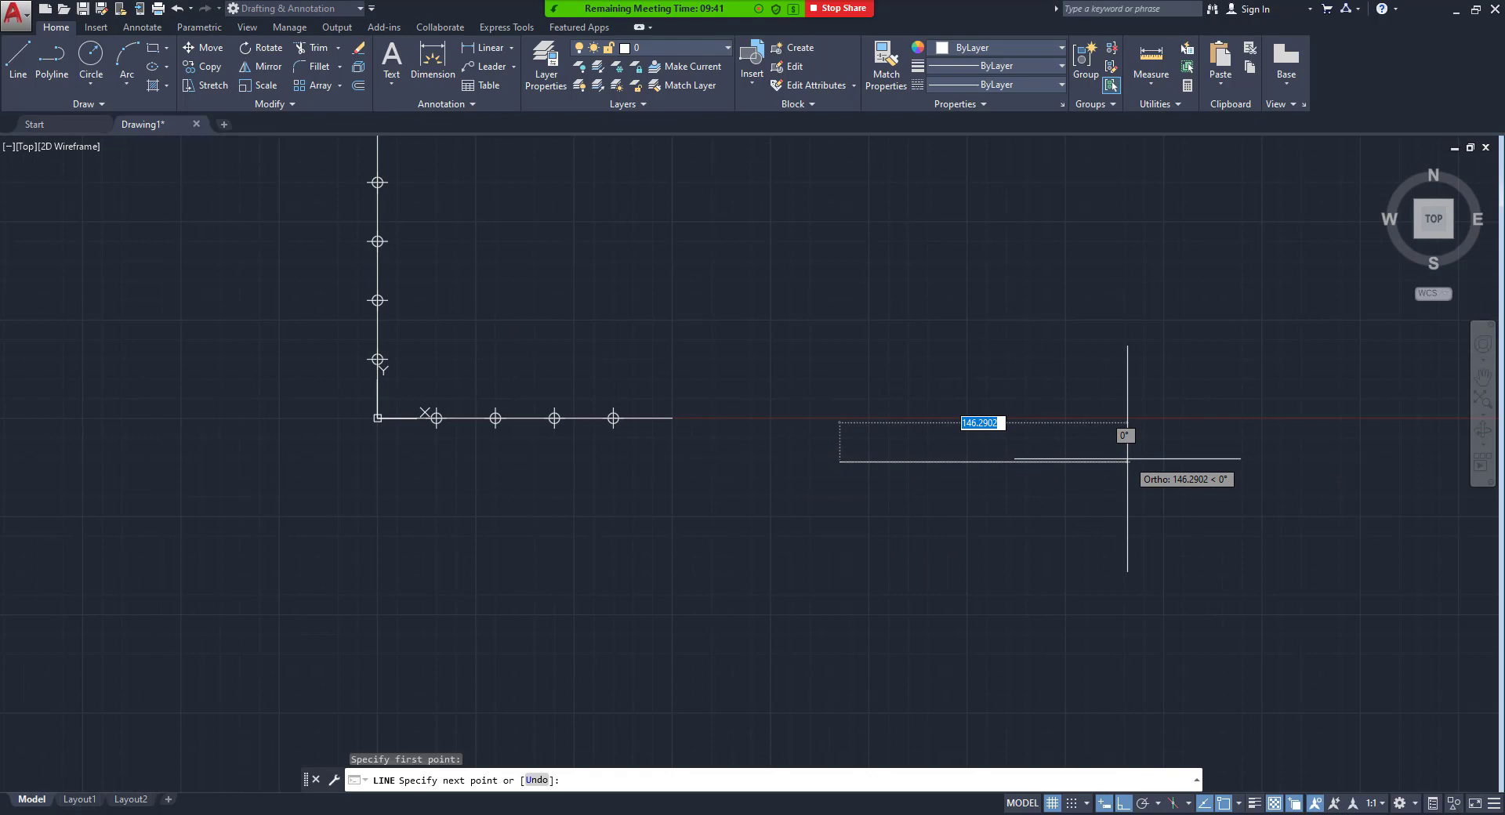
text(150)
key(Return)
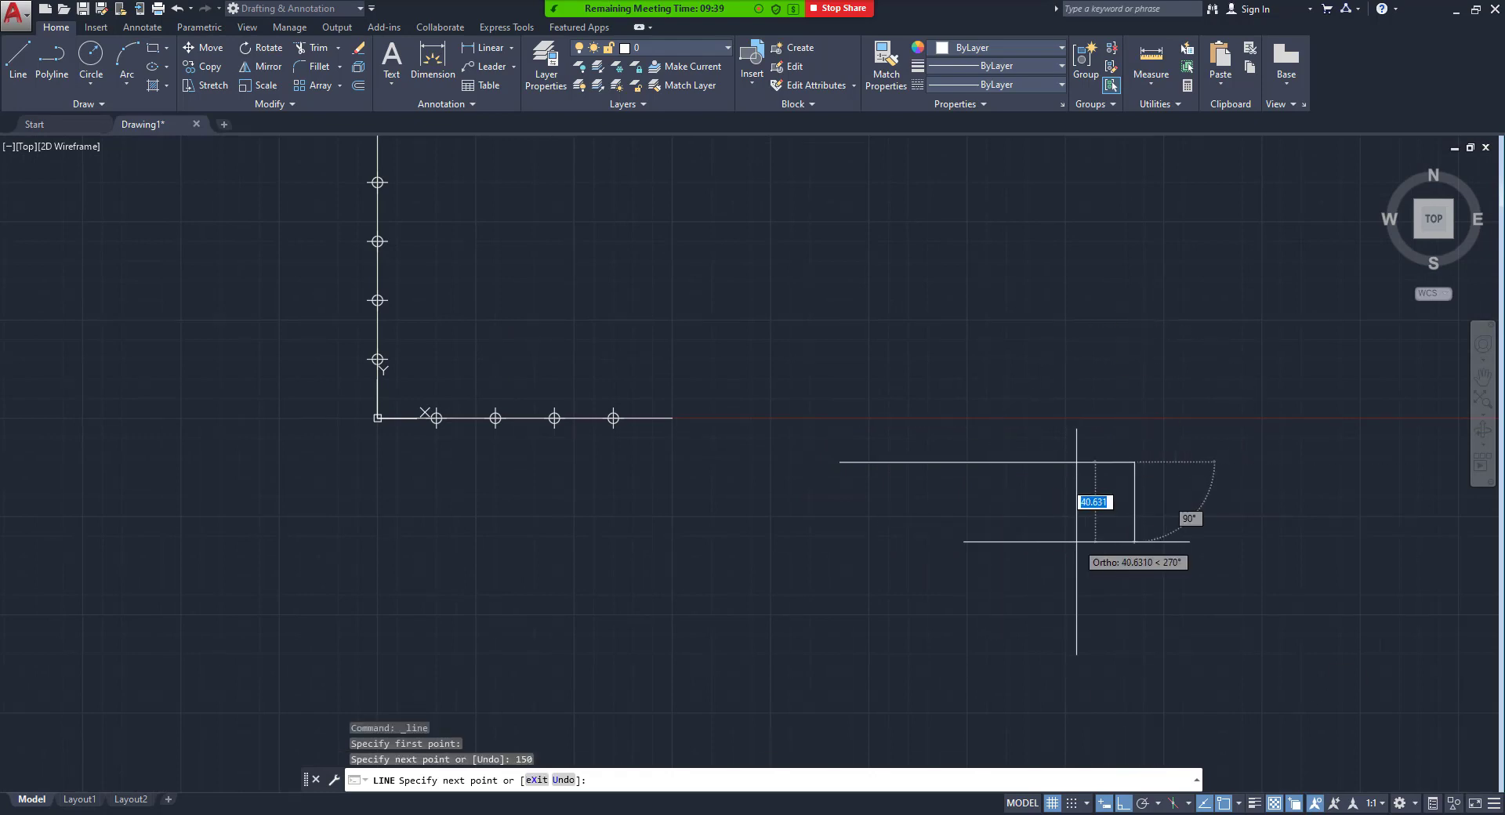
right_click(1076, 541)
click(1101, 512)
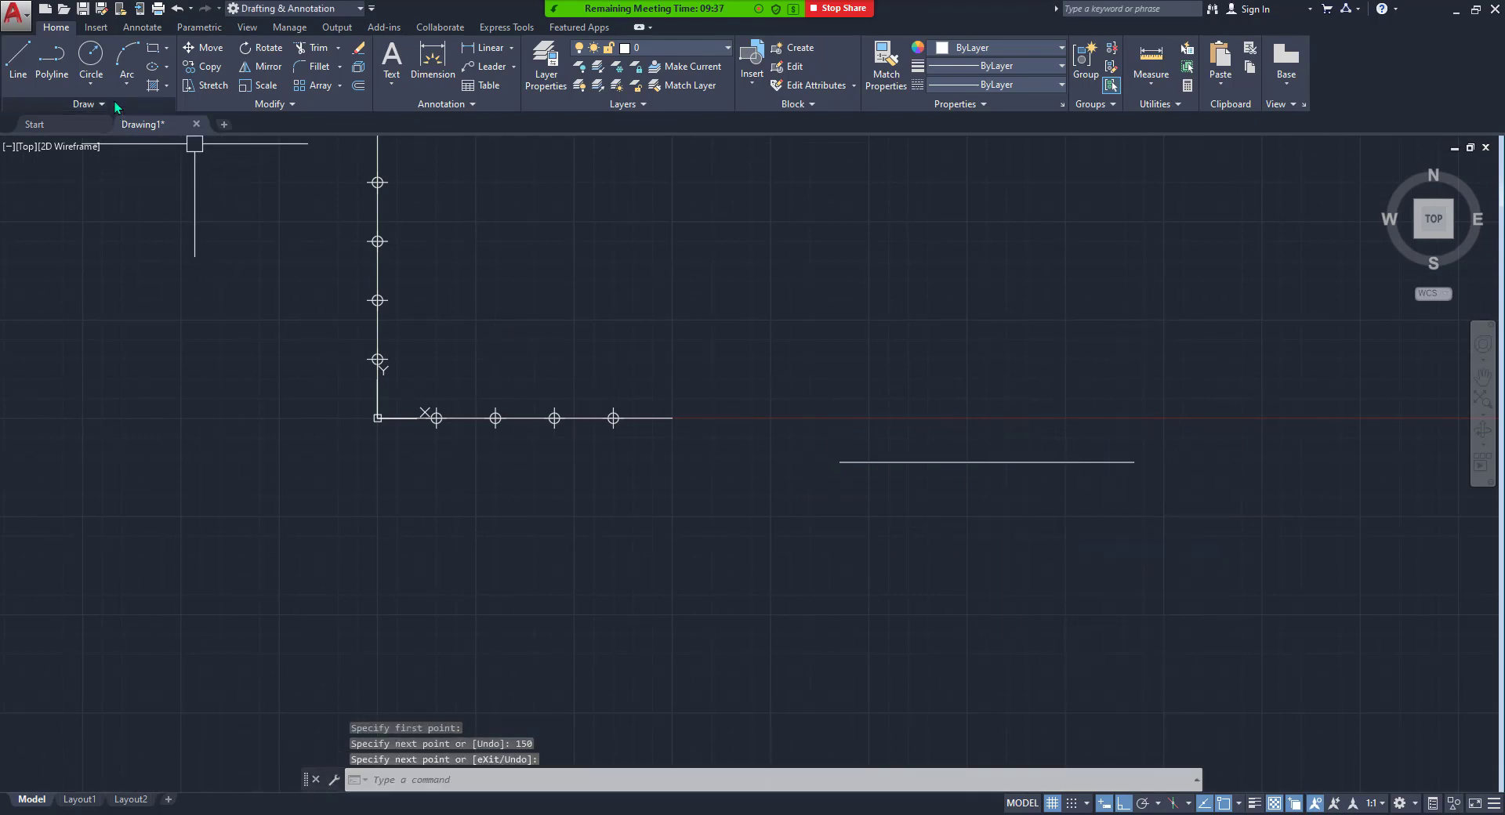
click(115, 101)
click(129, 127)
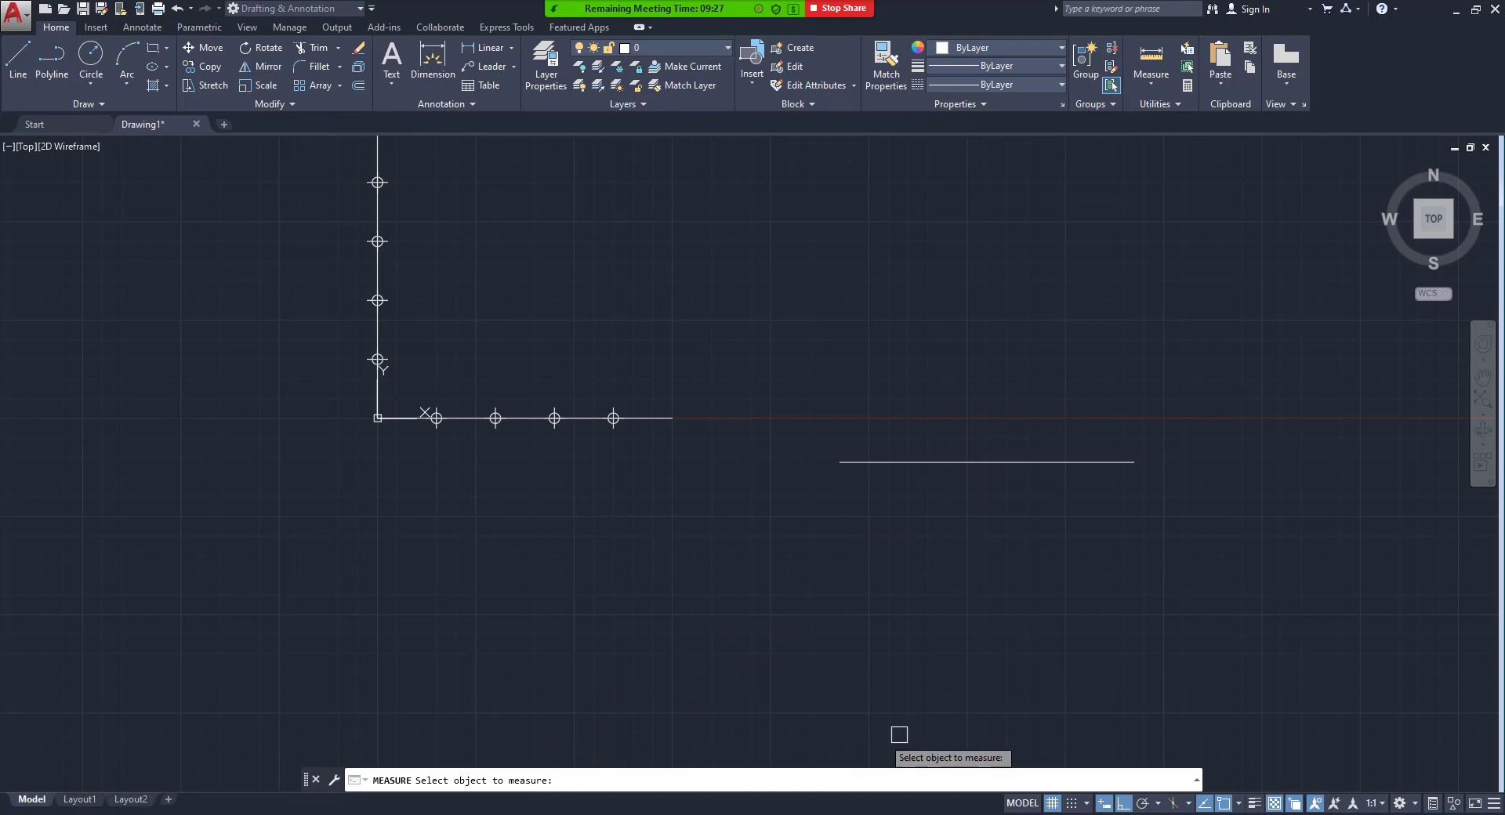
Measure the new 150-unit line, placing point markers every 30 units along it.
click(1066, 461)
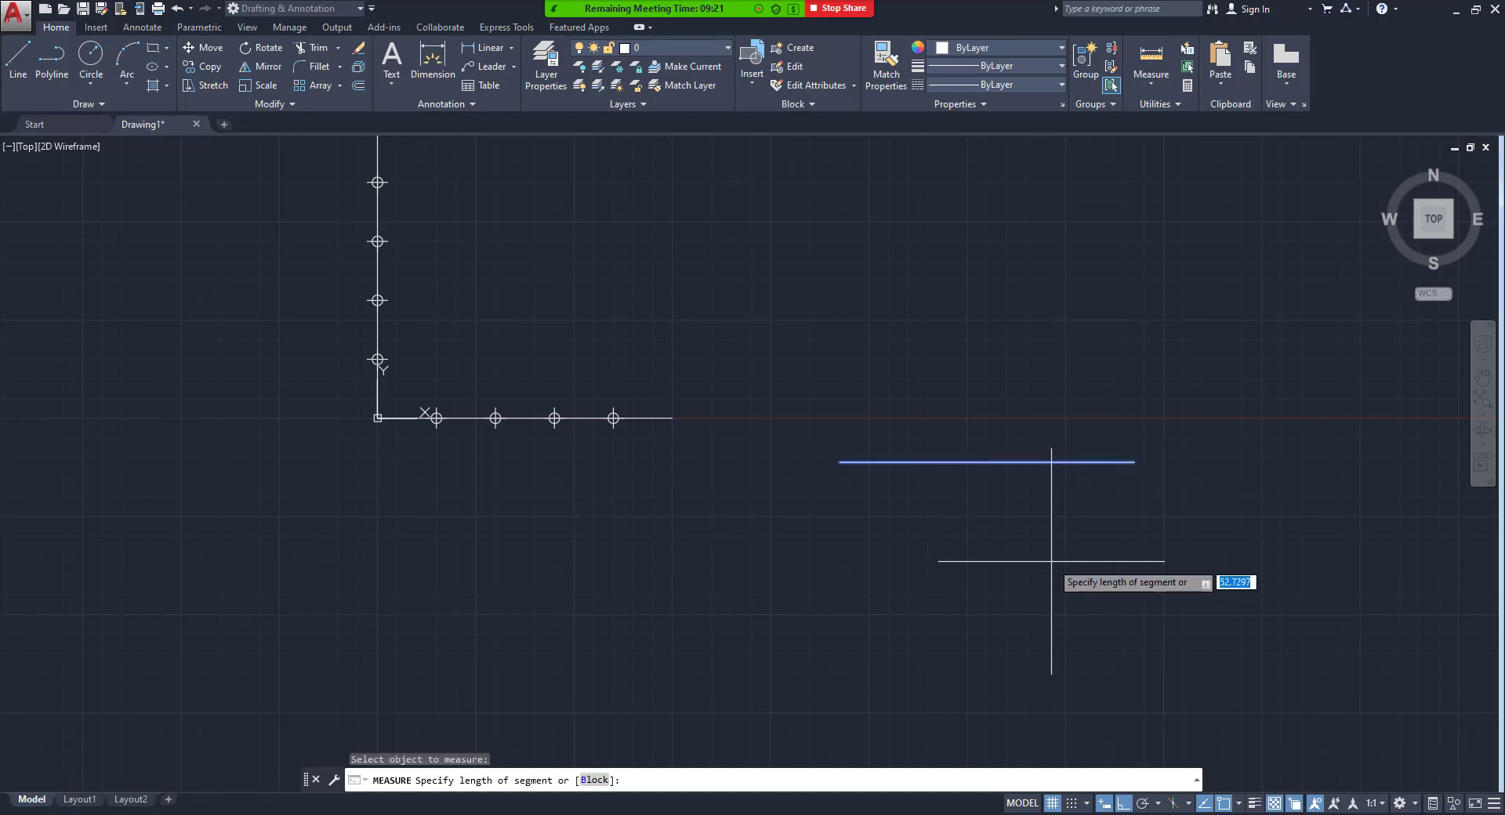
text(5)
key(Return)
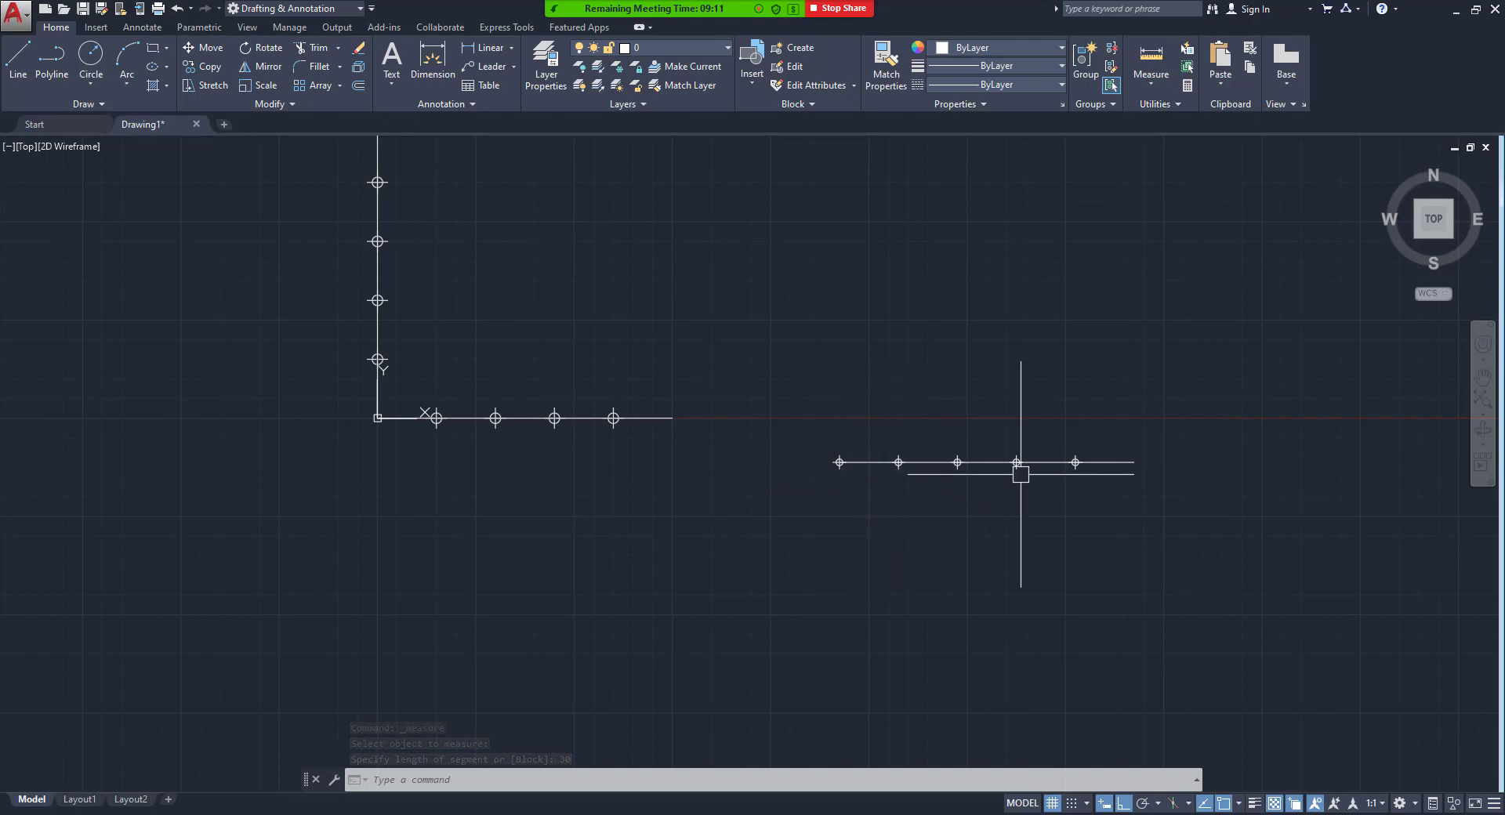
mouse_move(741, 17)
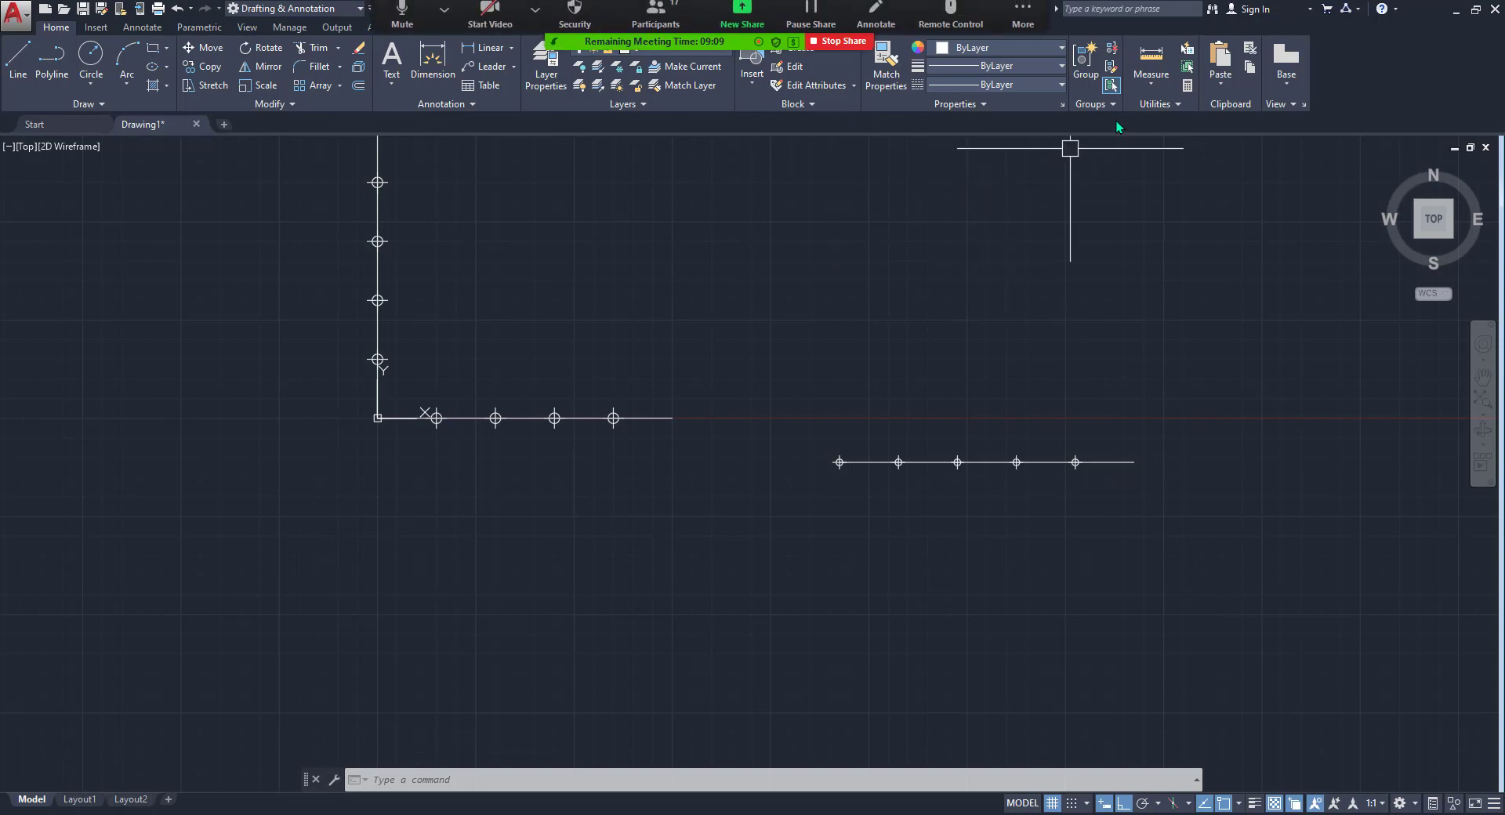
click(1152, 84)
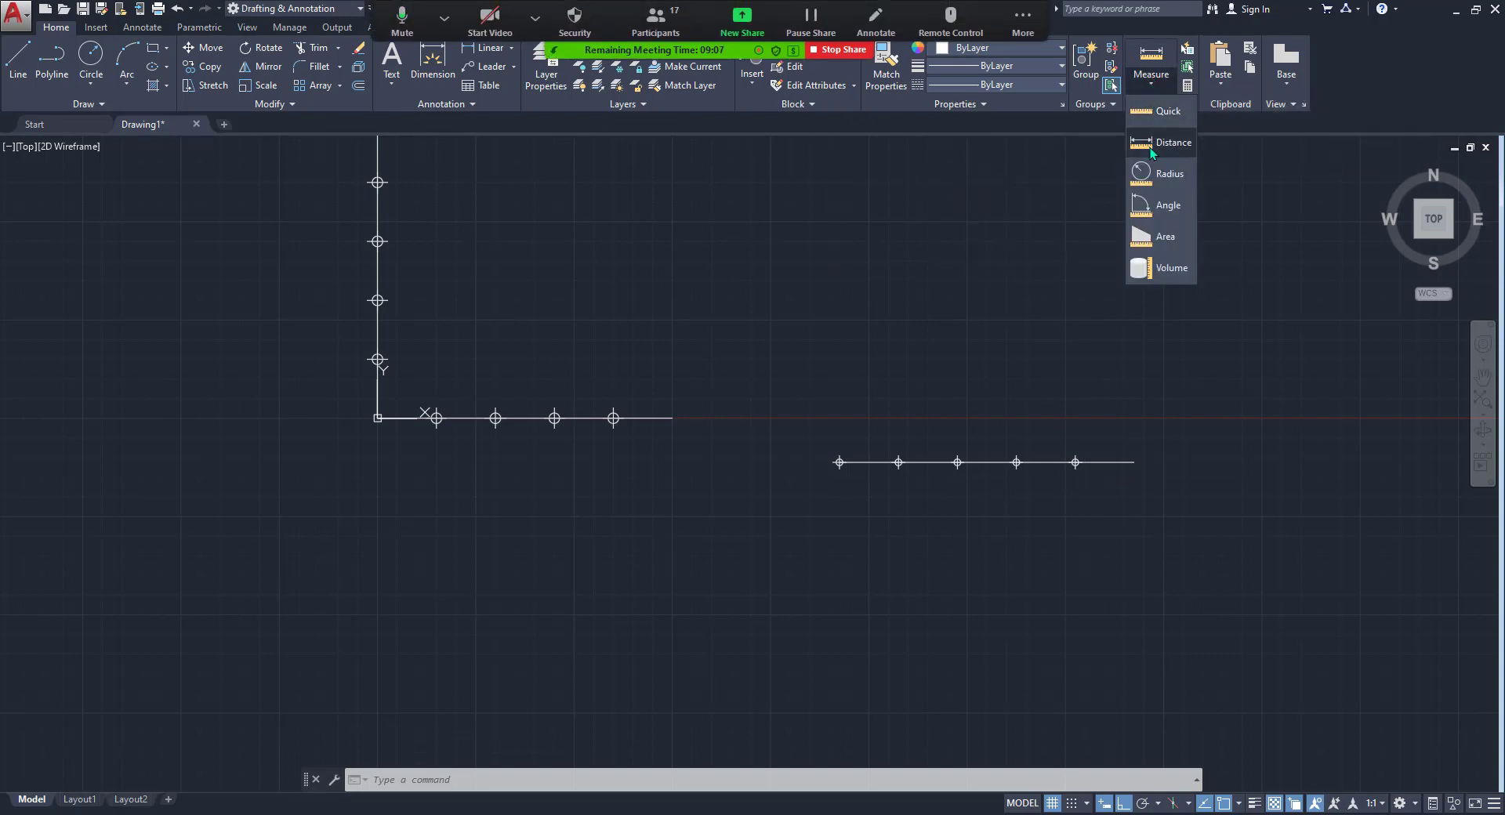
click(1152, 149)
click(1075, 462)
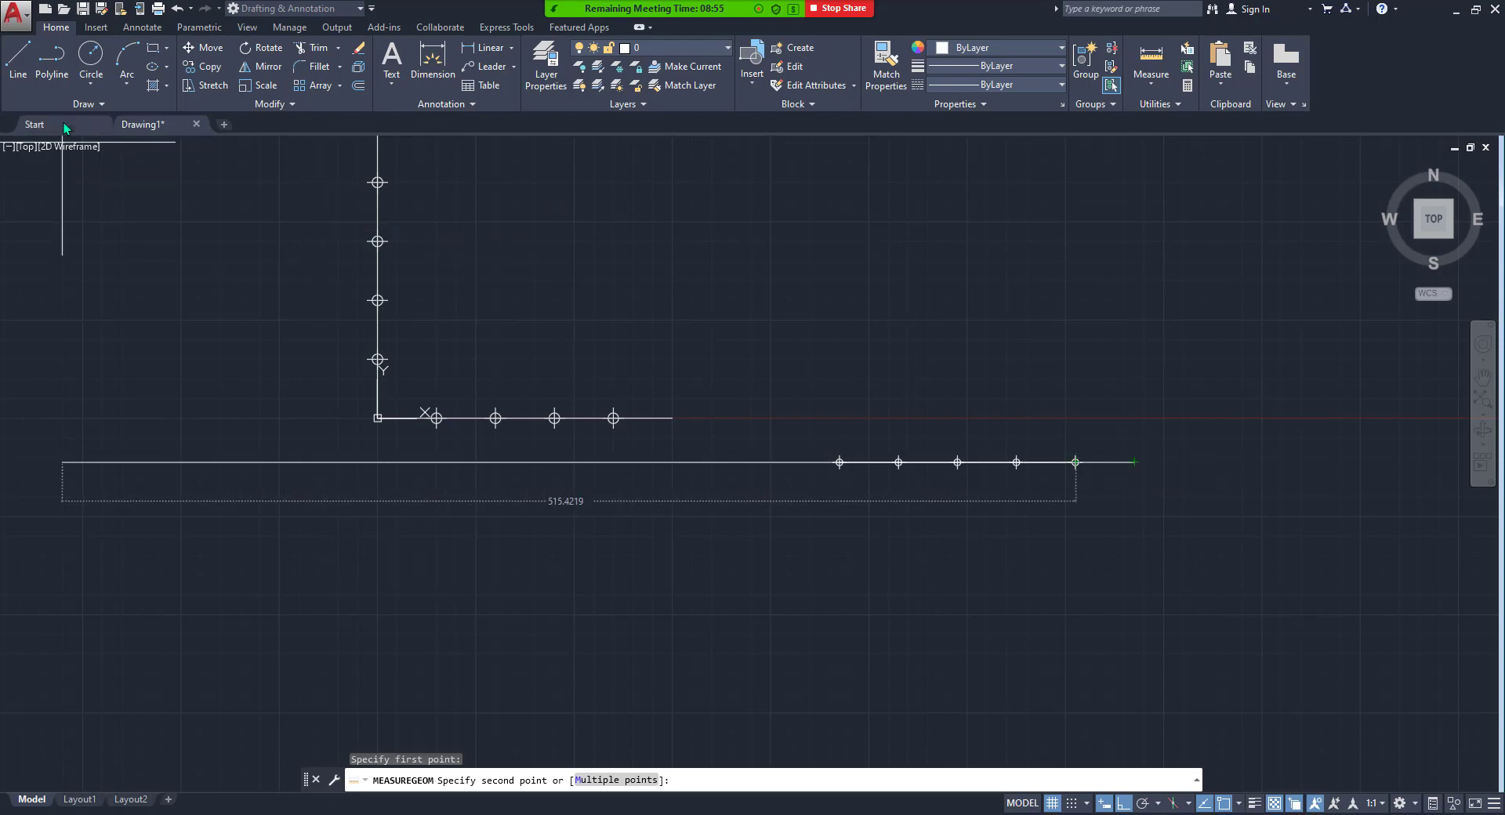
click(100, 108)
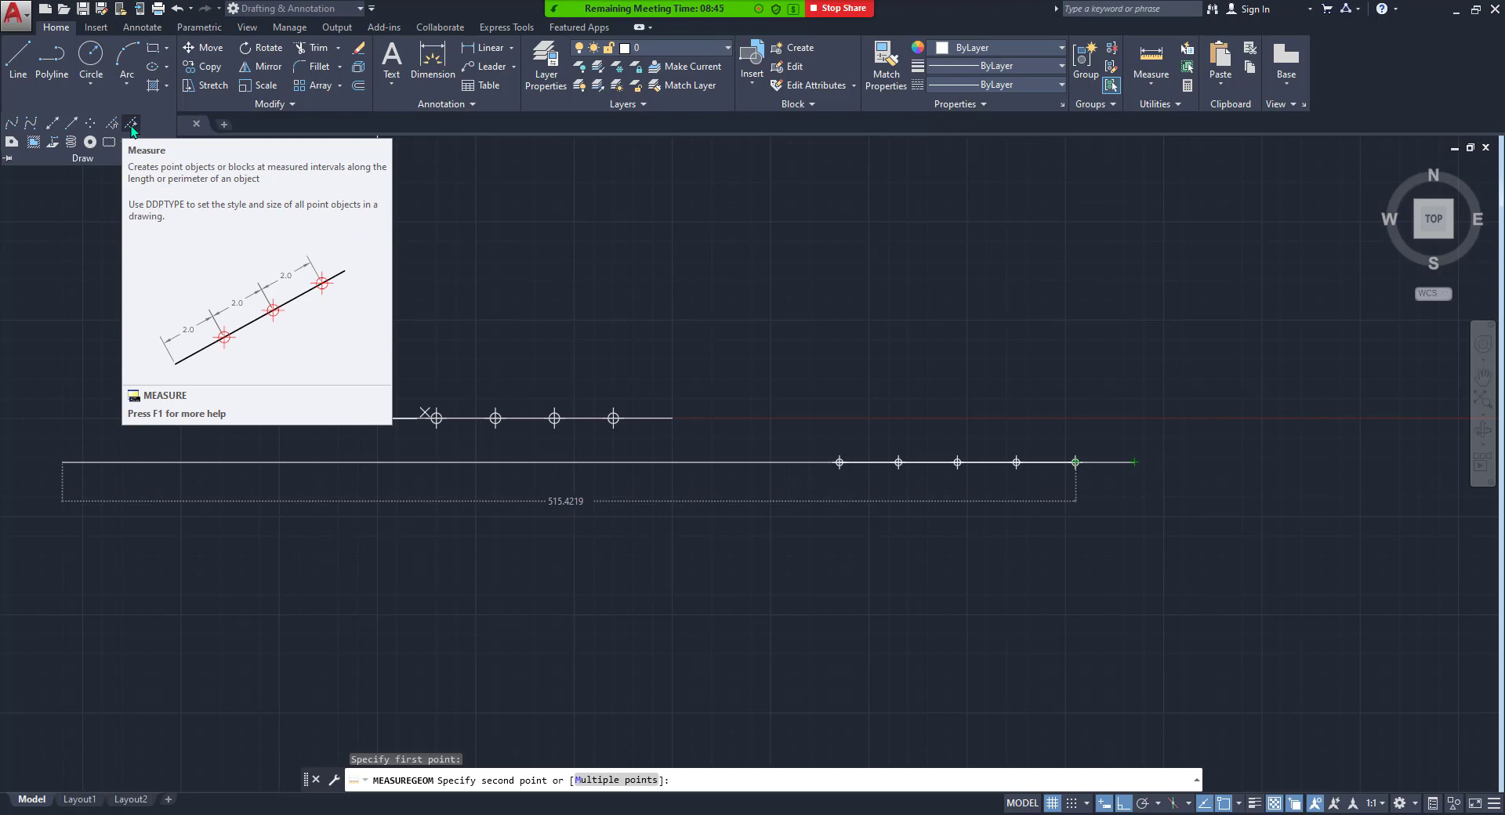
key(Escape)
key(Escape)
scroll(494, 267, down, 4)
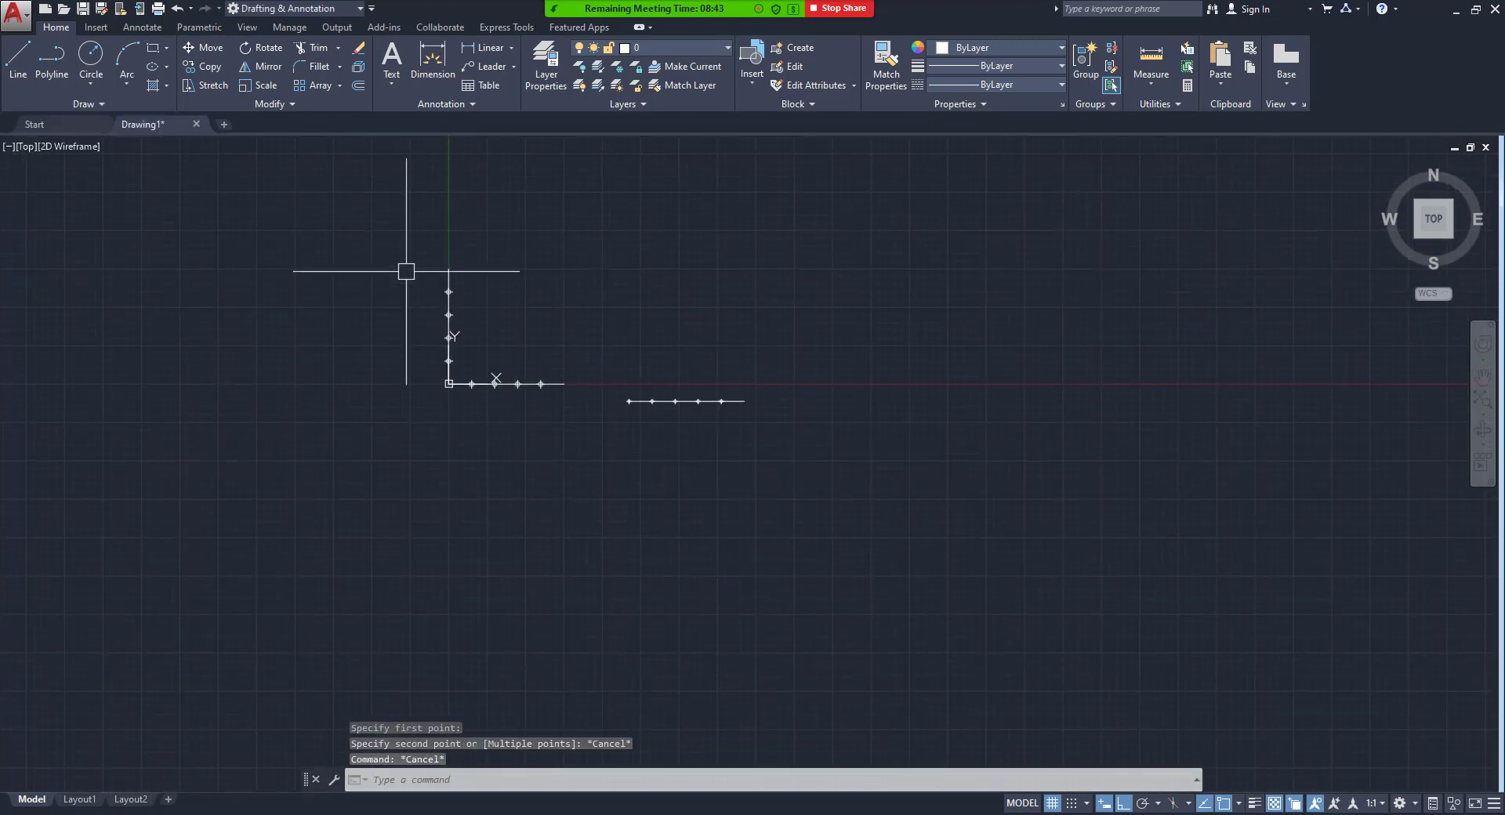
Window-select both marked lines with their point markers and delete them.
click(411, 235)
click(828, 444)
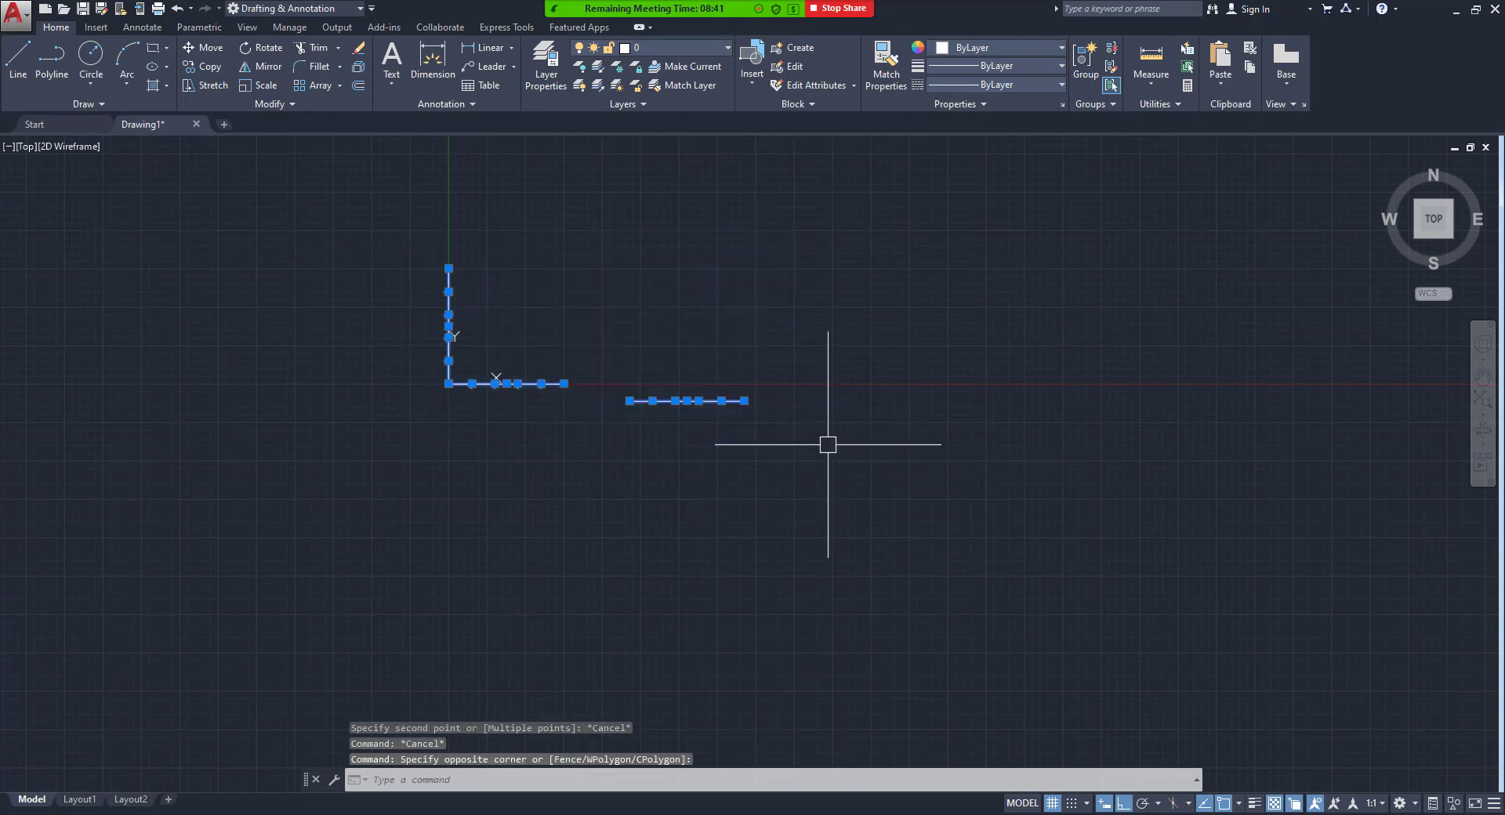
key(Delete)
scroll(435, 363, up, 2)
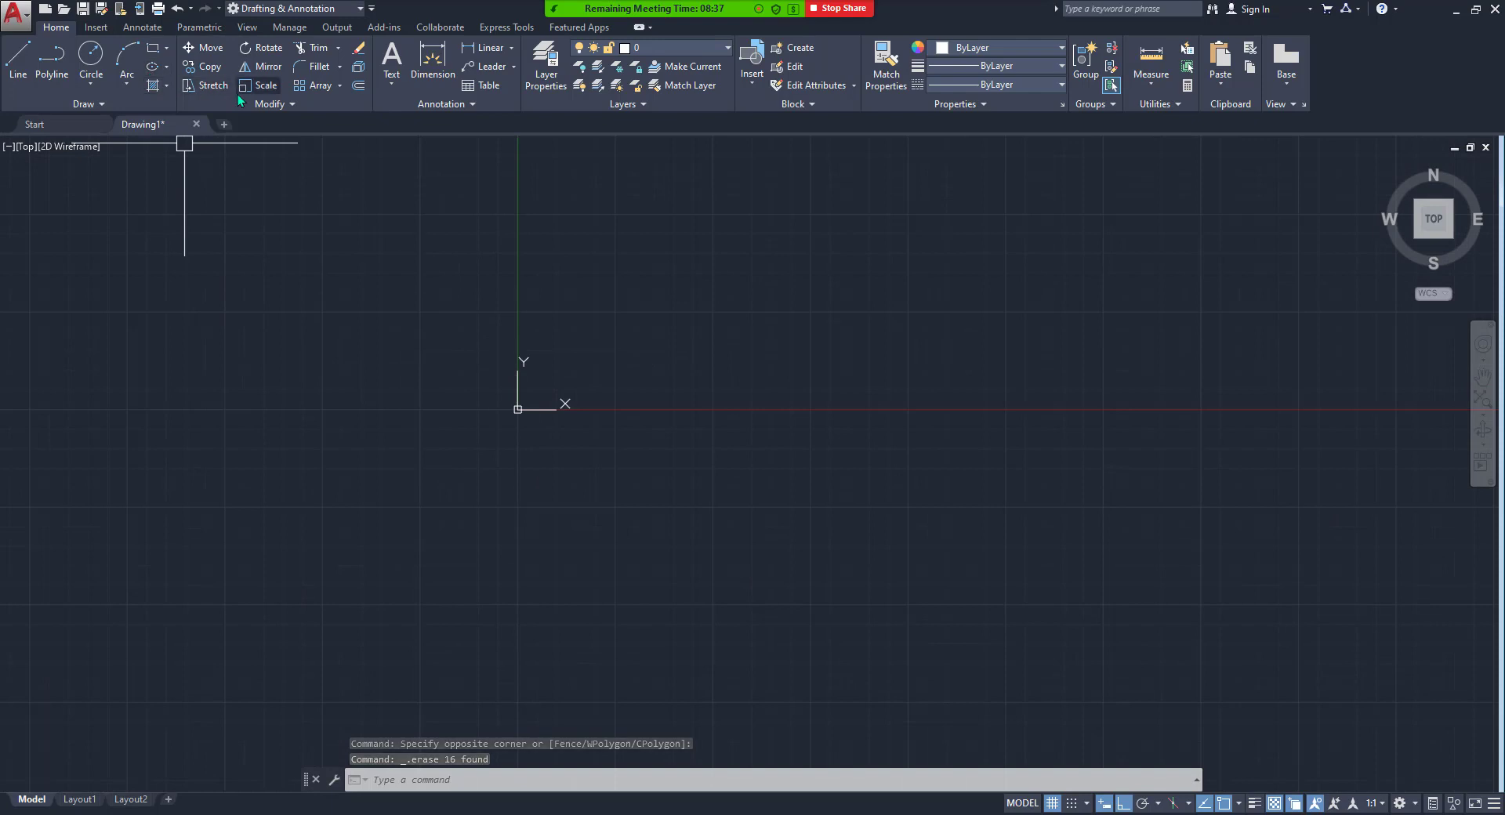
Start a Spline Fit curve and place its first point.
click(101, 104)
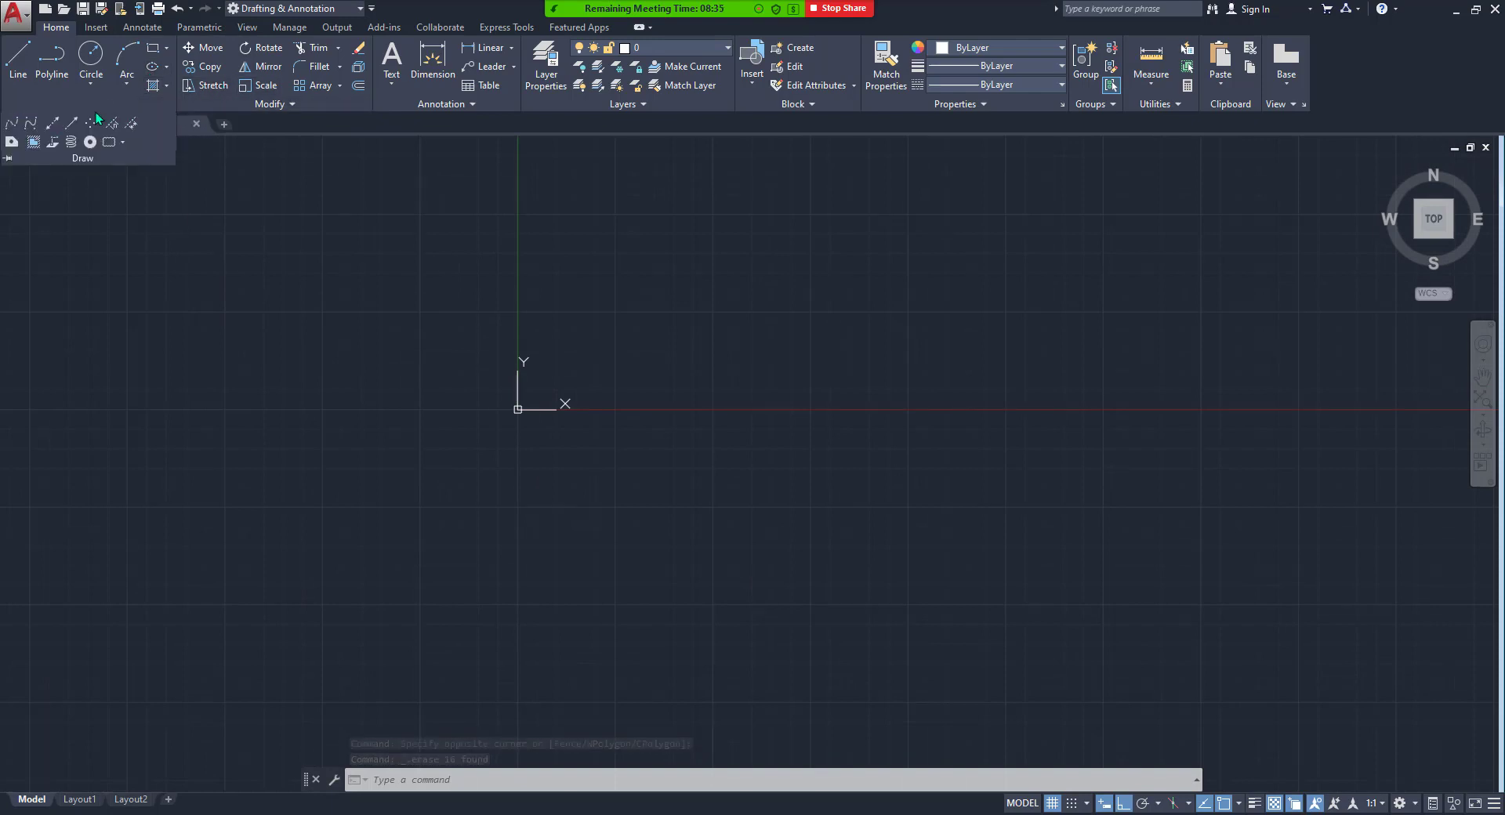
click(23, 142)
click(670, 545)
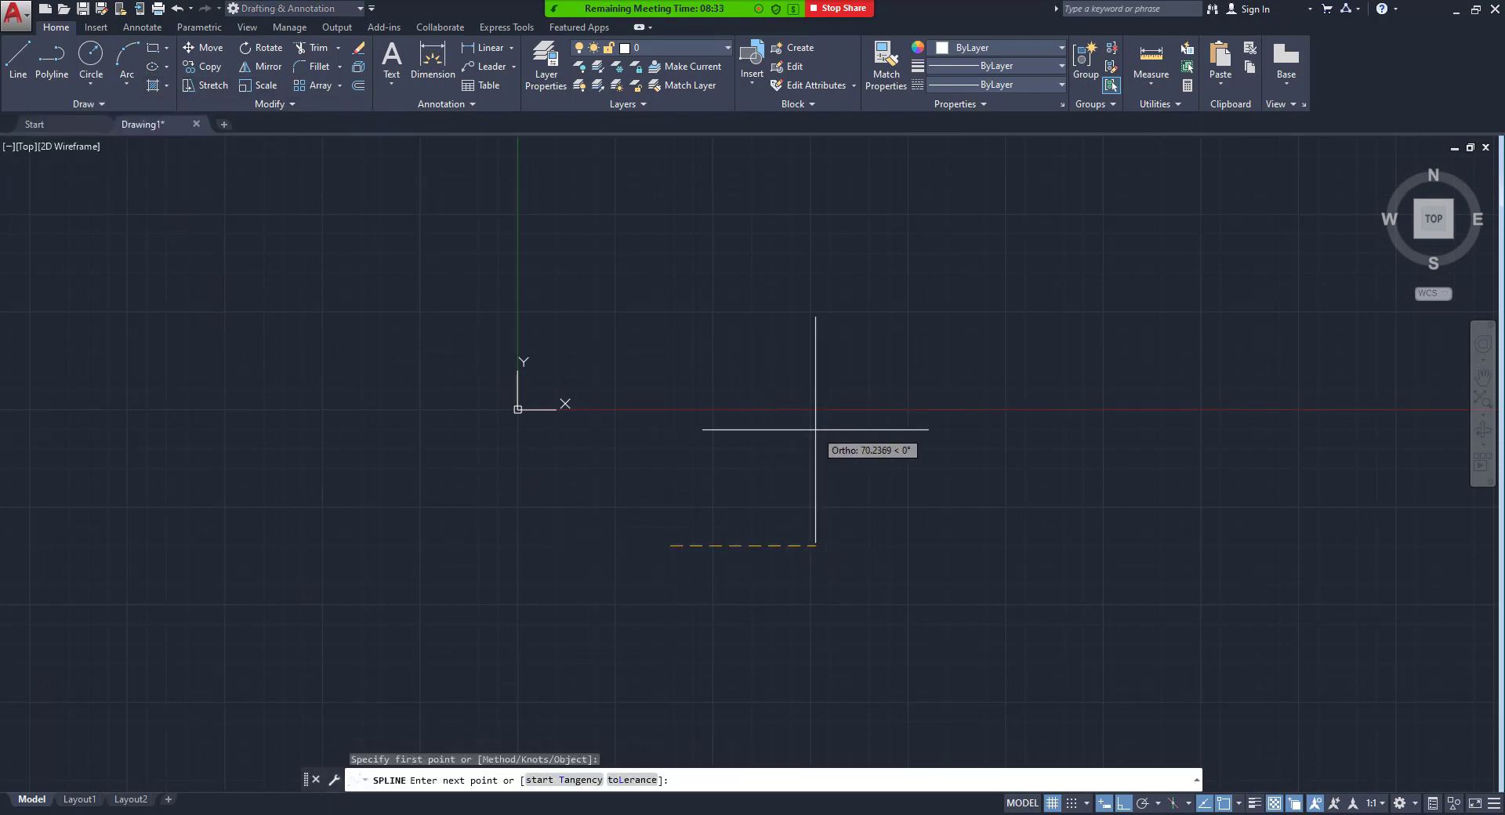
Turn Ortho off with F8, try a four-point spline, then cancel it.
key(F8)
click(831, 467)
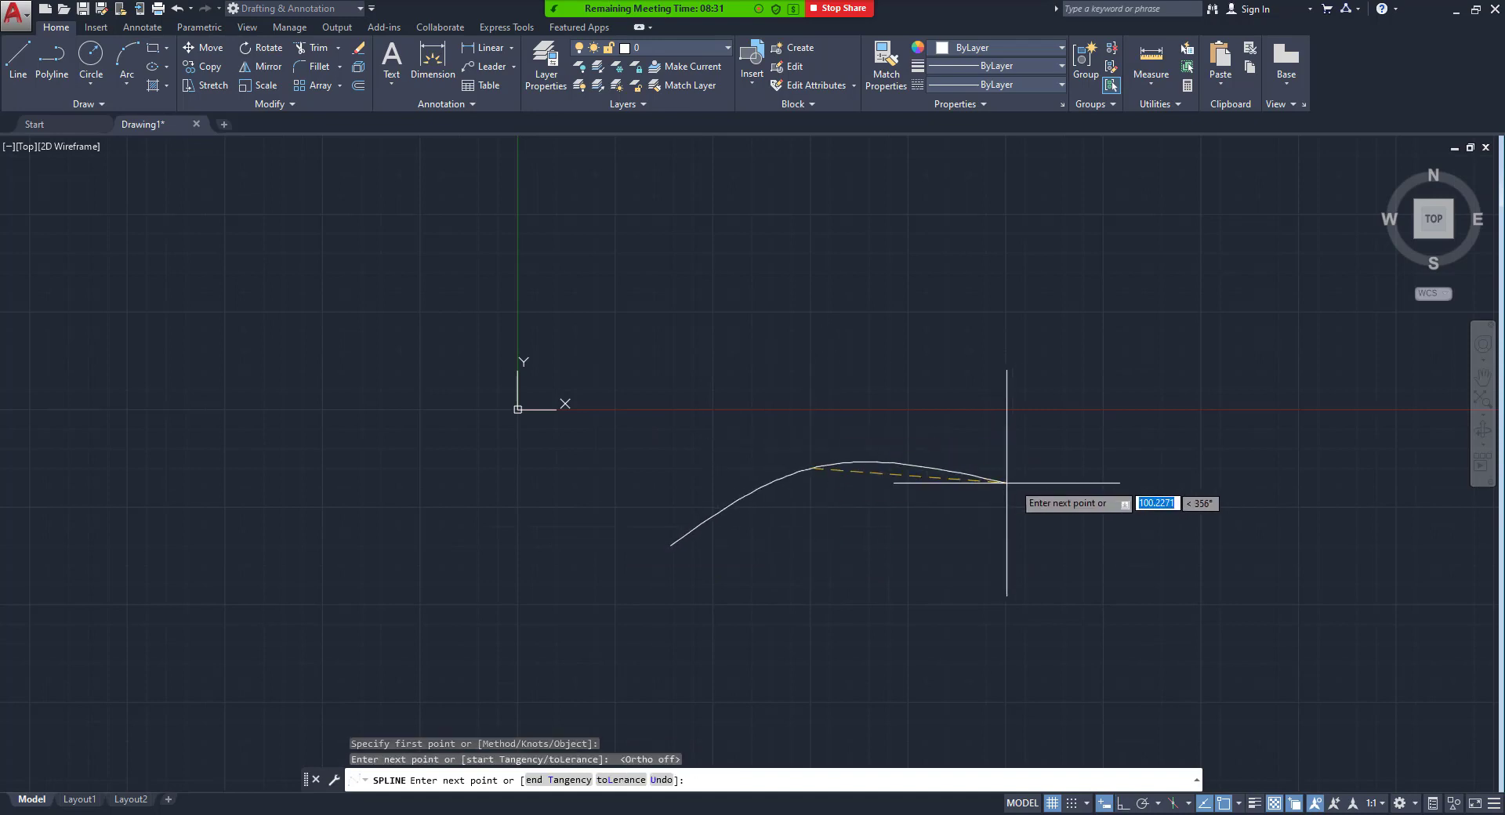
click(1029, 473)
click(1174, 337)
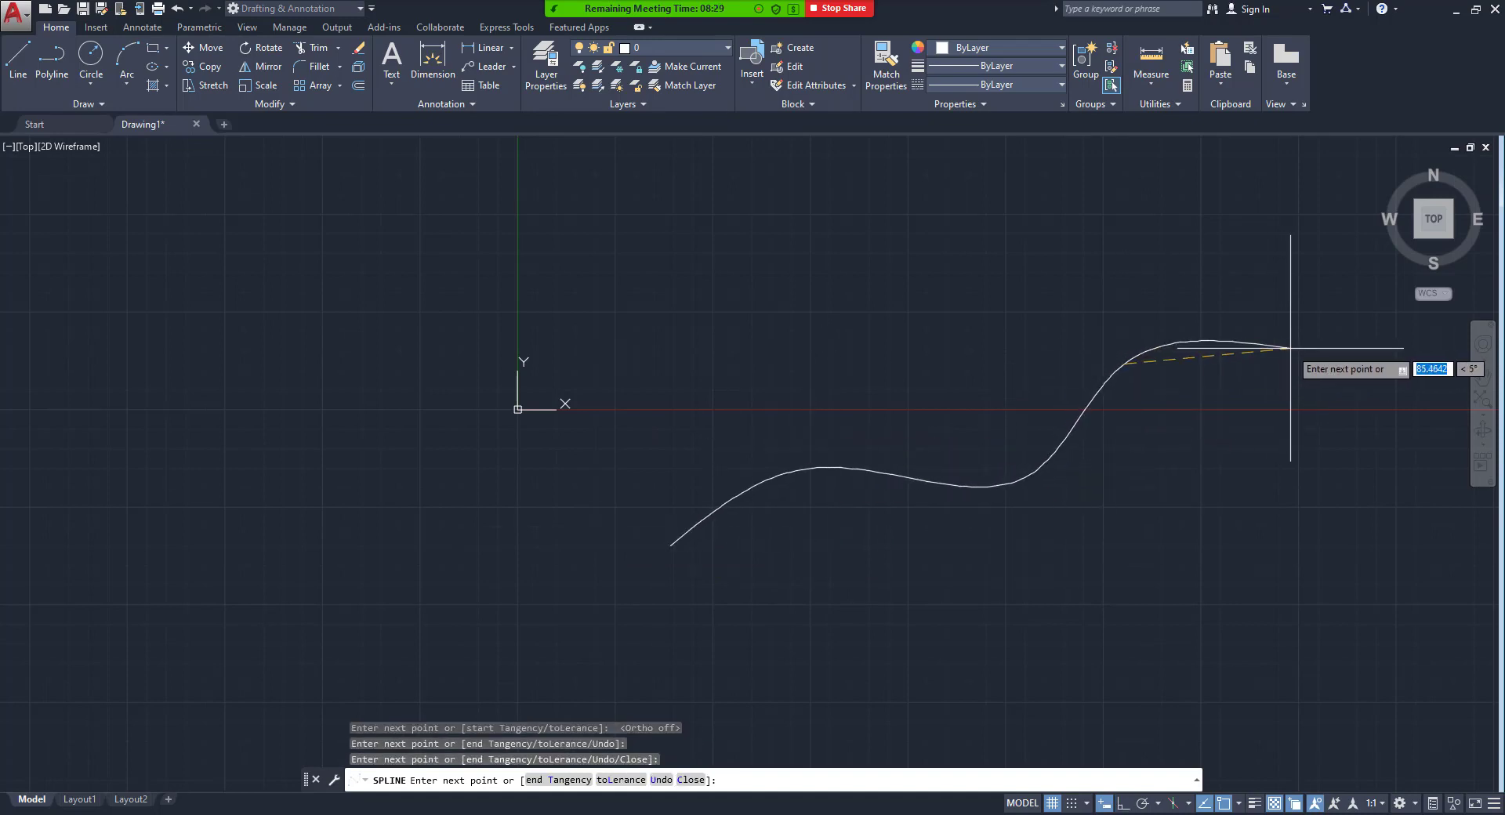
click(1290, 351)
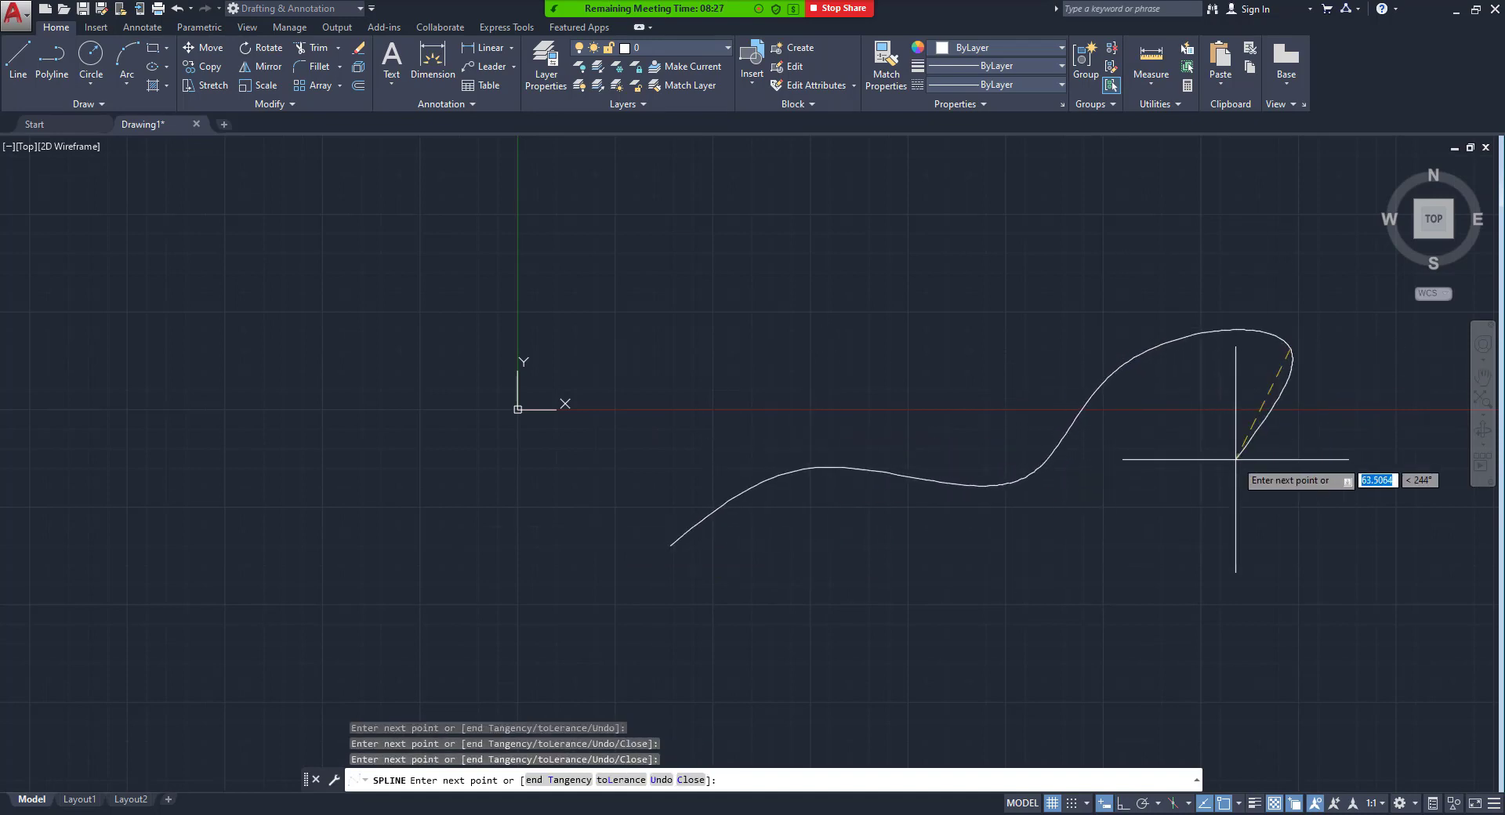
key(Escape)
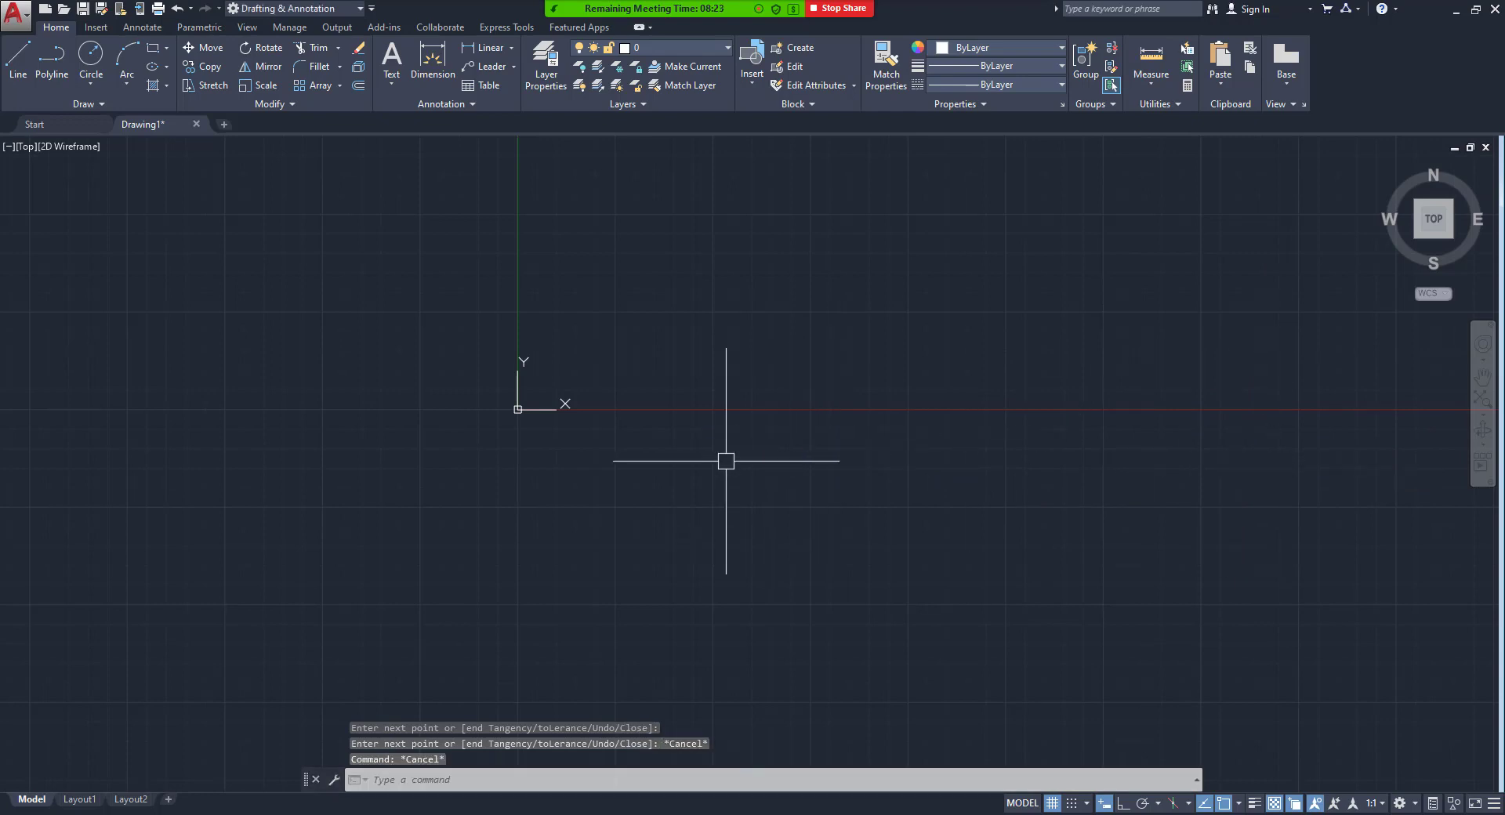
Draw a six-point S-shaped spline from lower left to upper right using SPL.
text(SP)
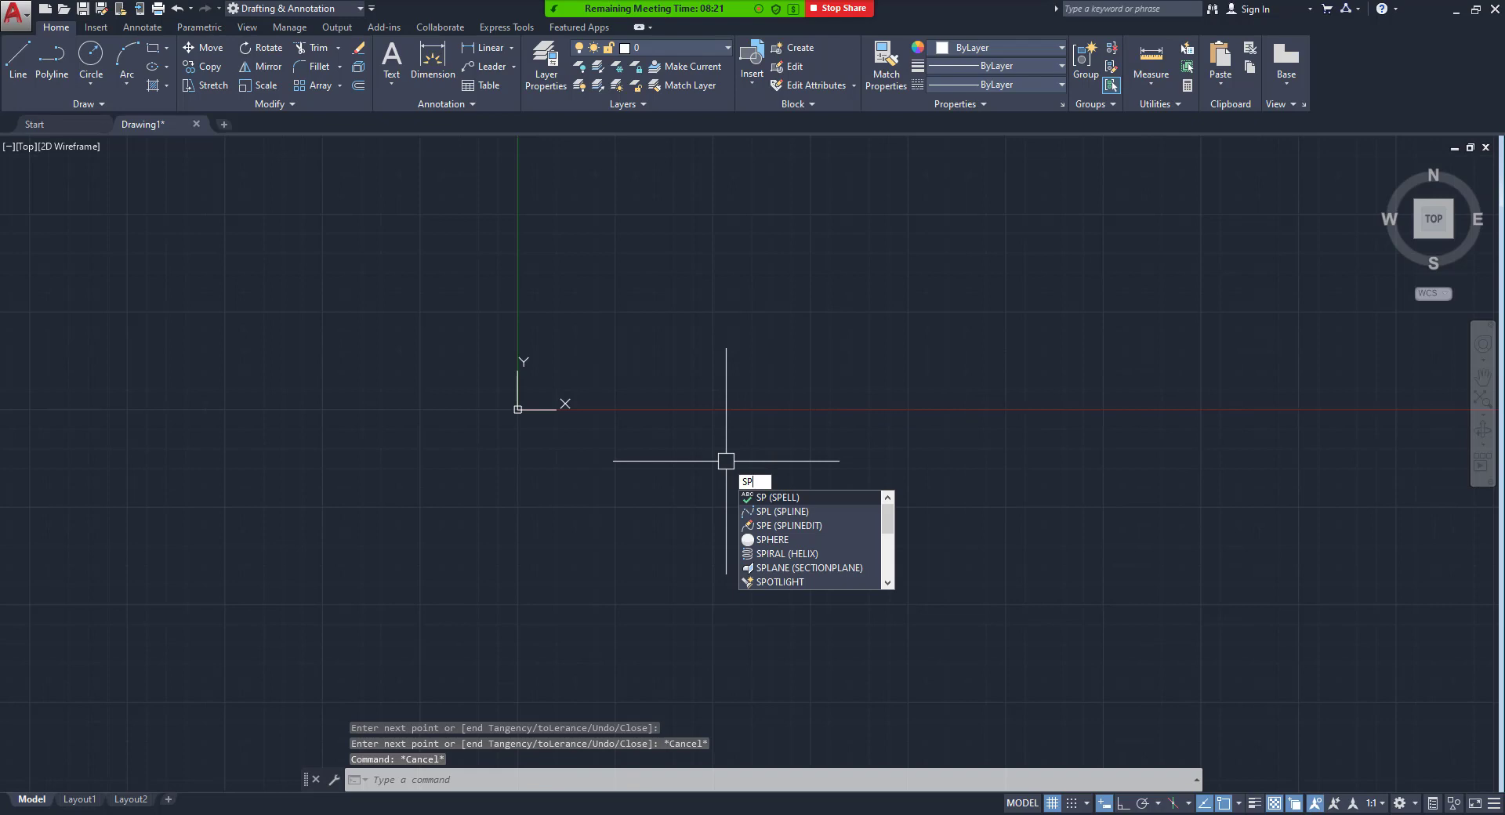
text(L)
key(Return)
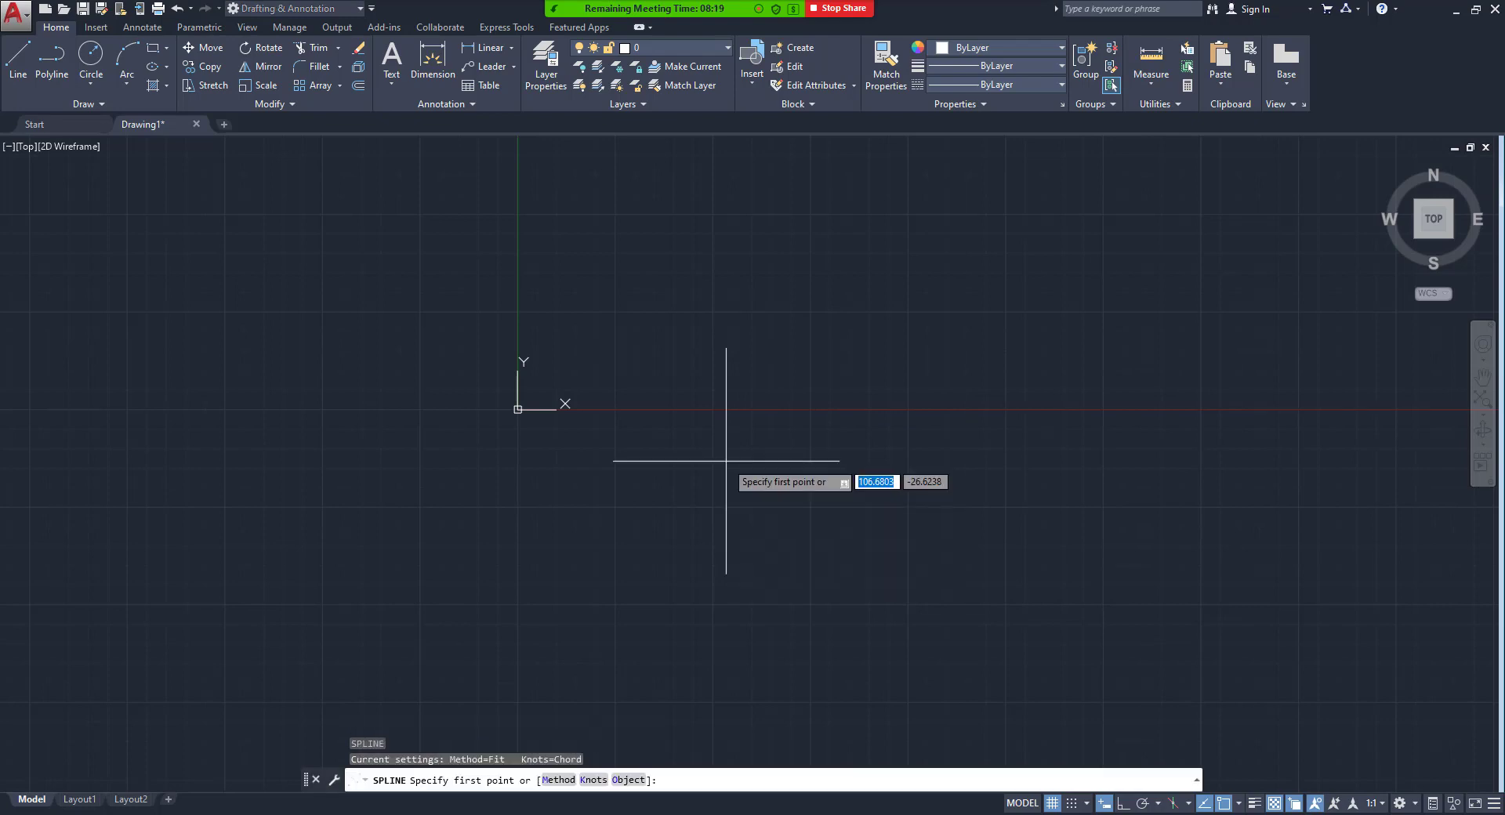
click(590, 487)
click(834, 554)
click(886, 459)
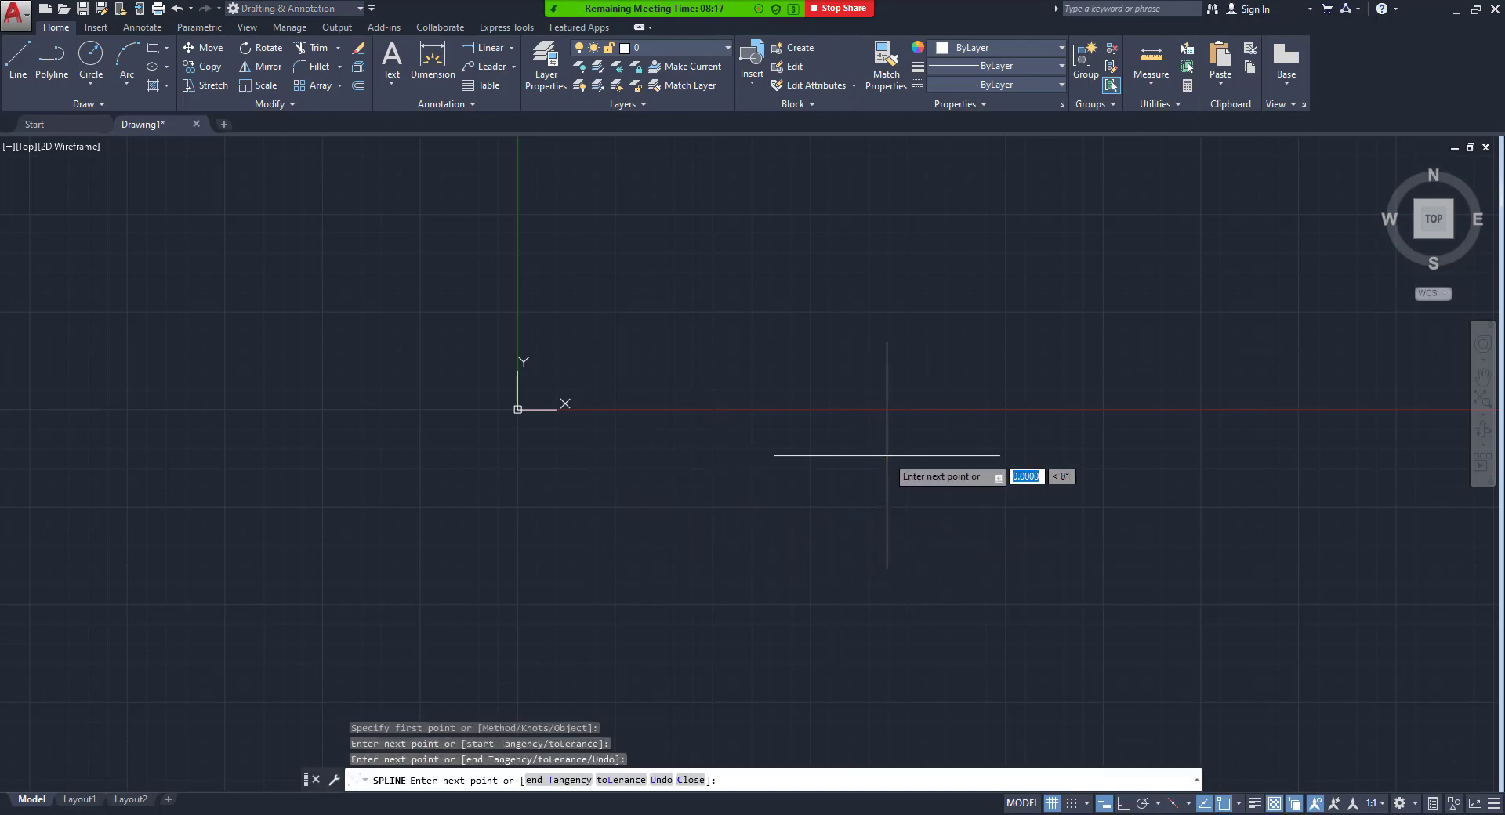
click(1061, 470)
click(1199, 431)
click(1266, 371)
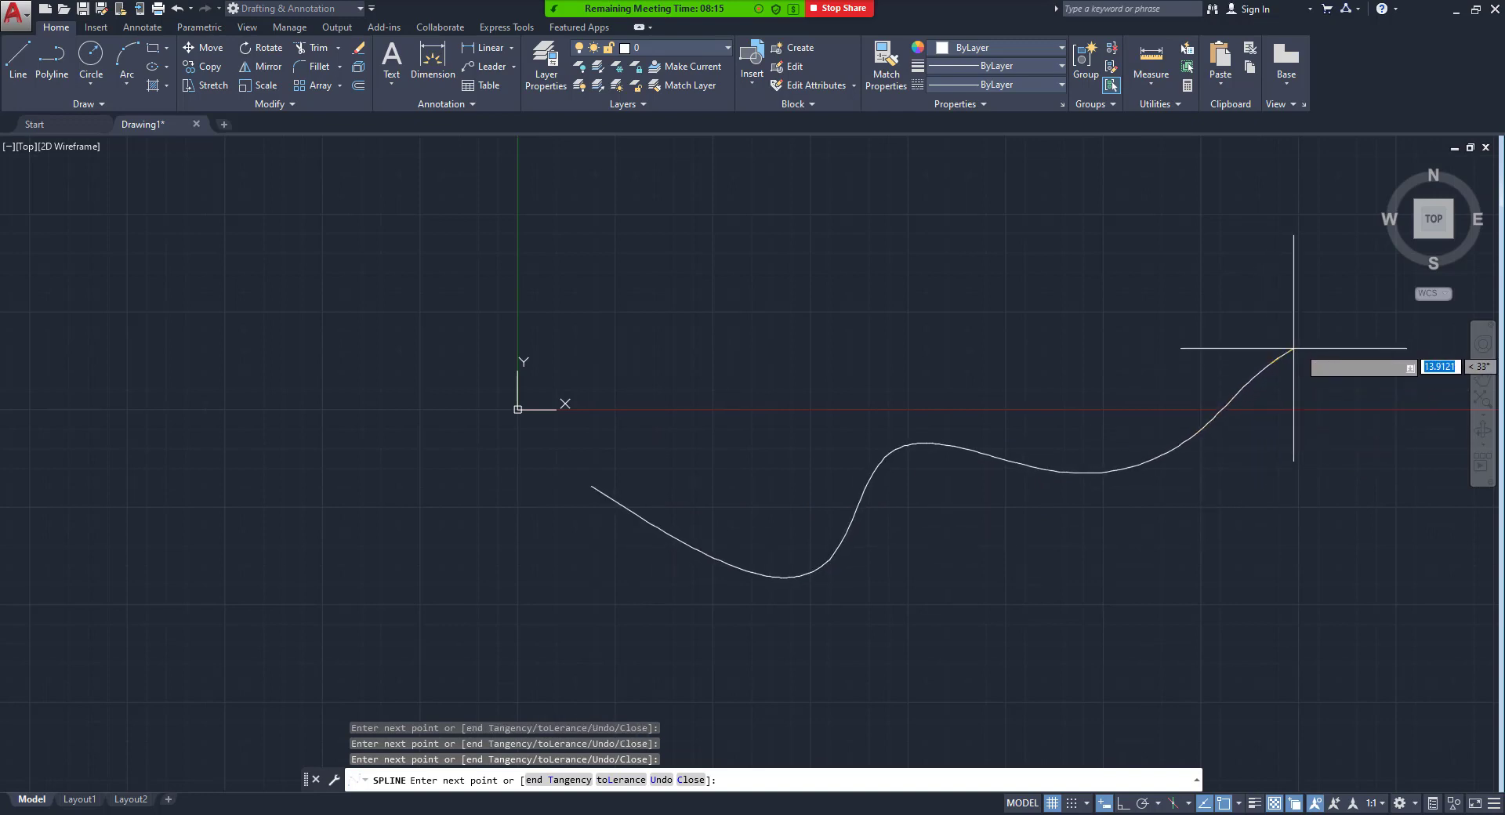
right_click(1316, 343)
click(1343, 350)
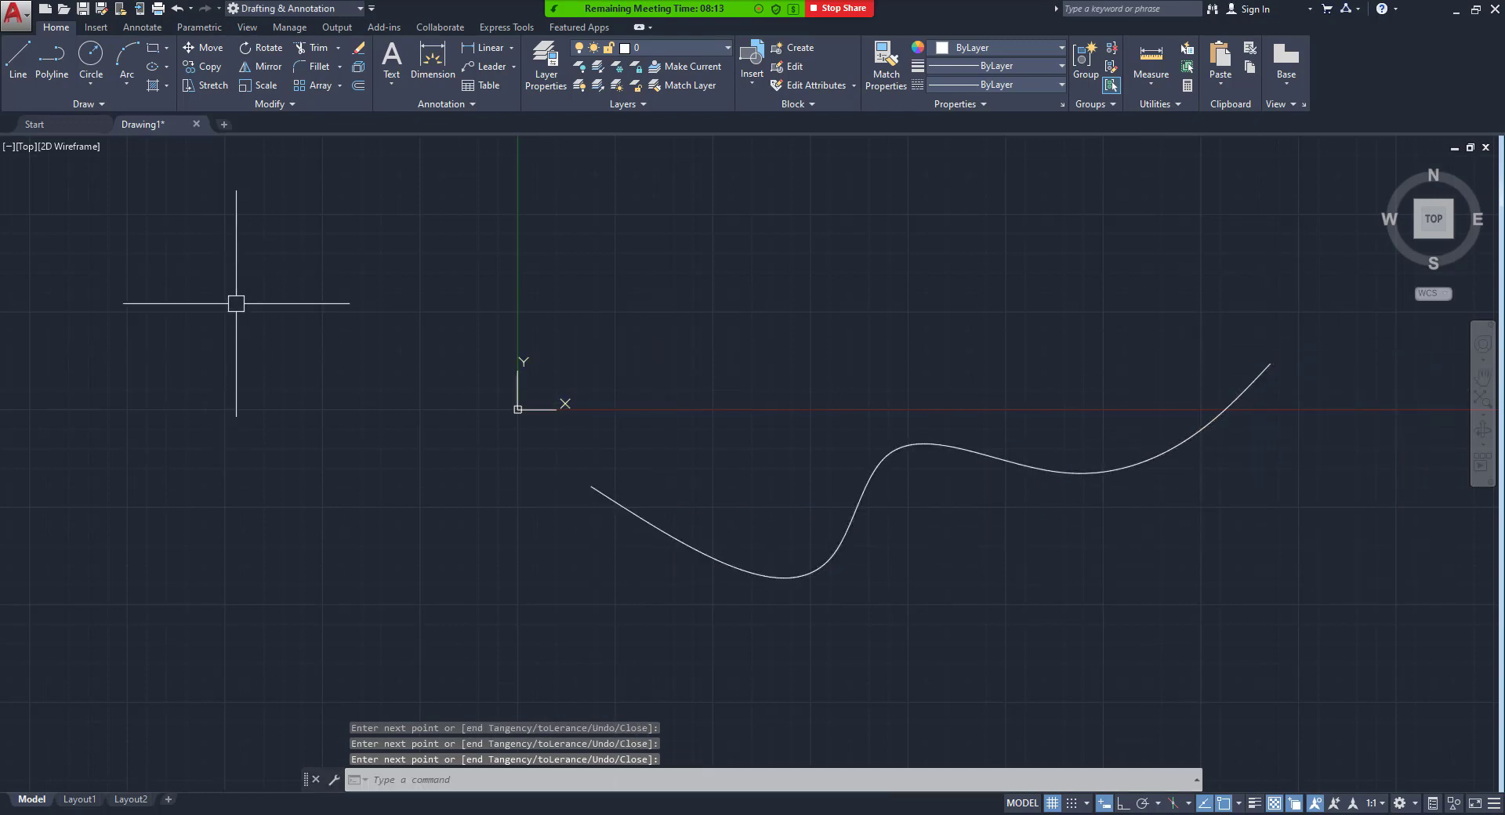
Draw a small closed three-line triangle just left of the spline.
click(18, 57)
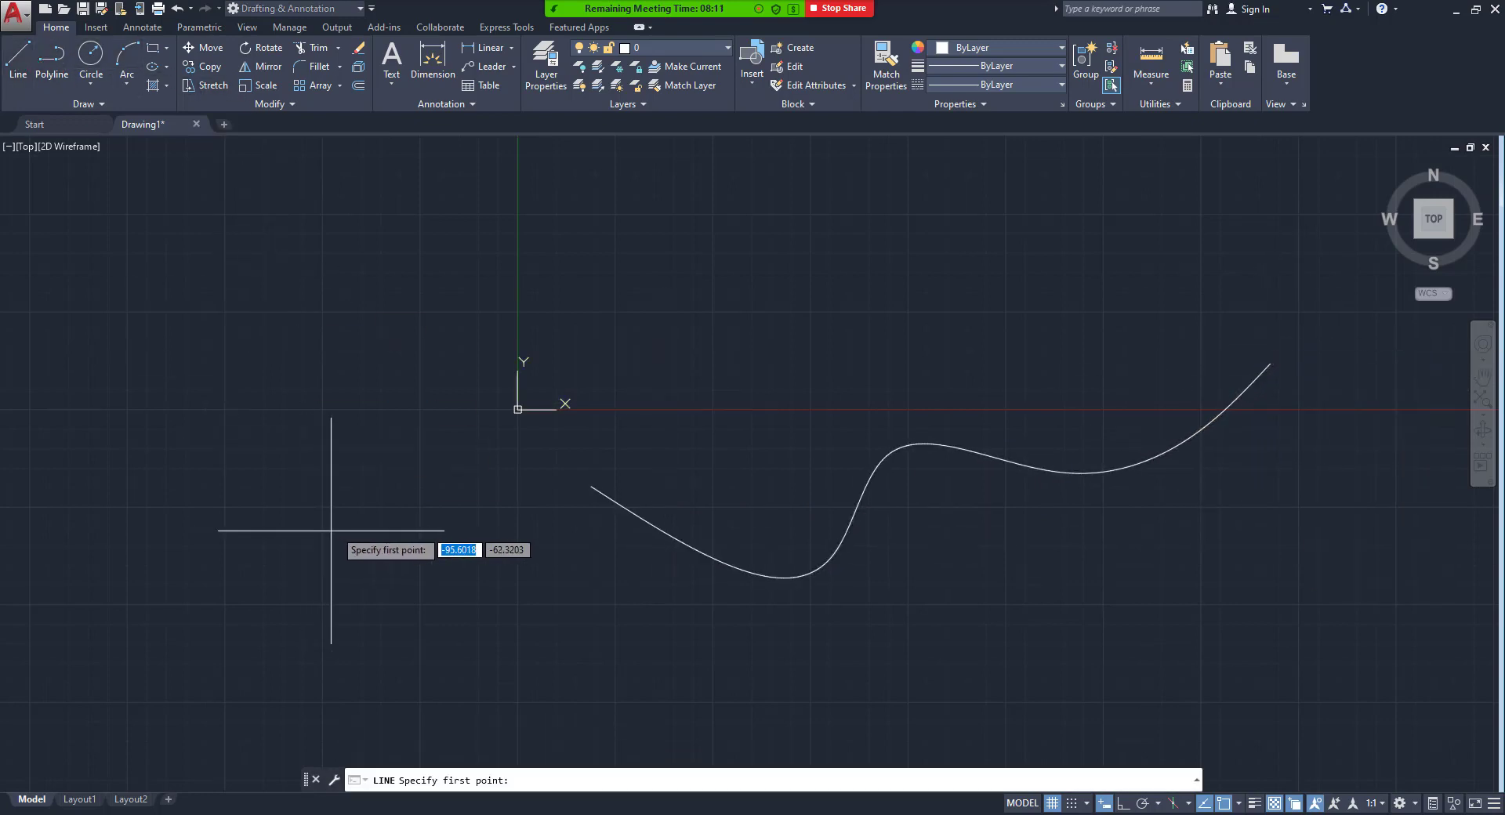
click(385, 481)
click(422, 416)
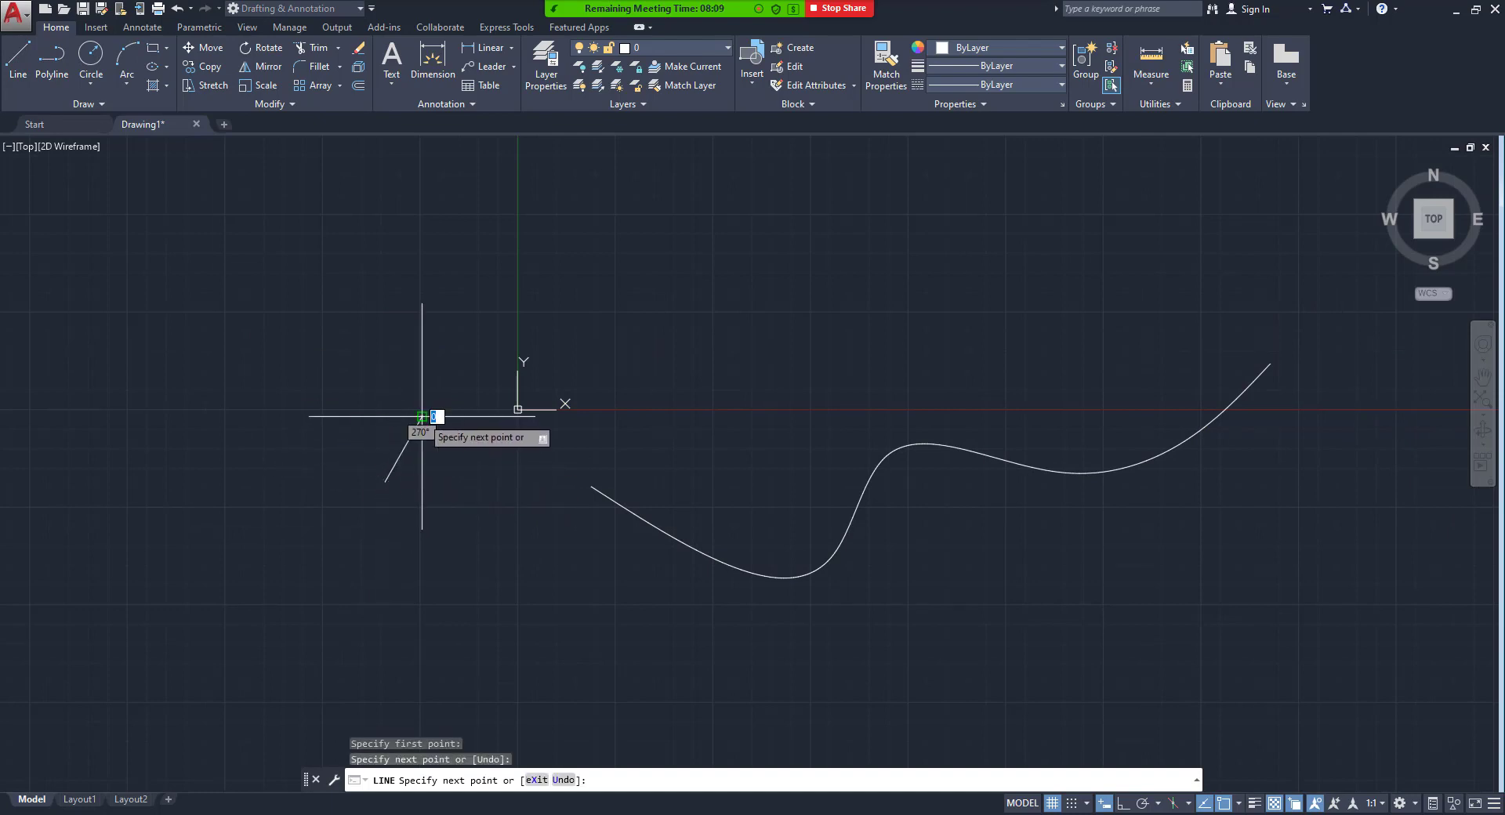
click(455, 480)
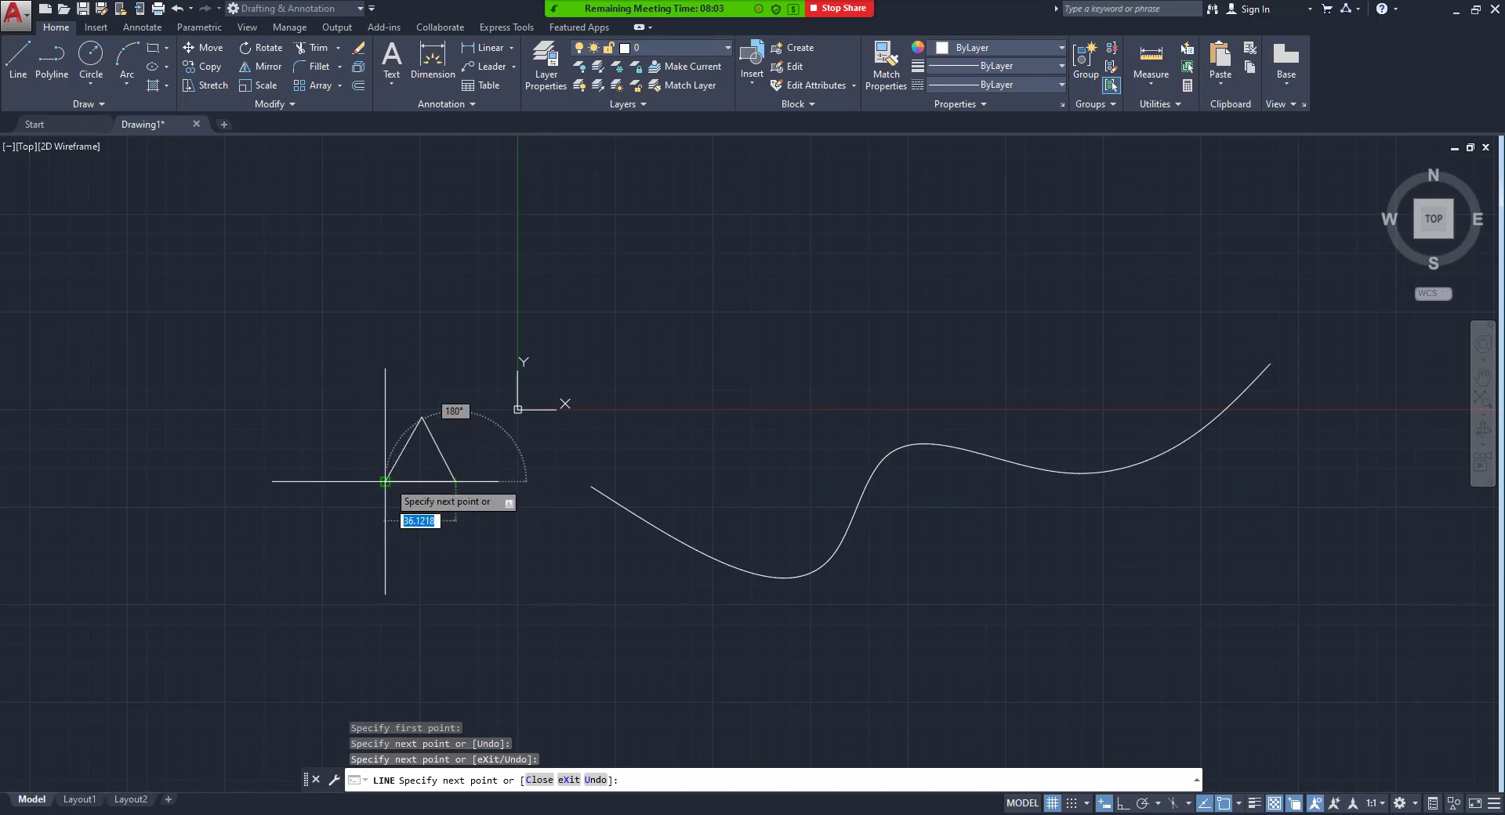
click(385, 480)
key(Escape)
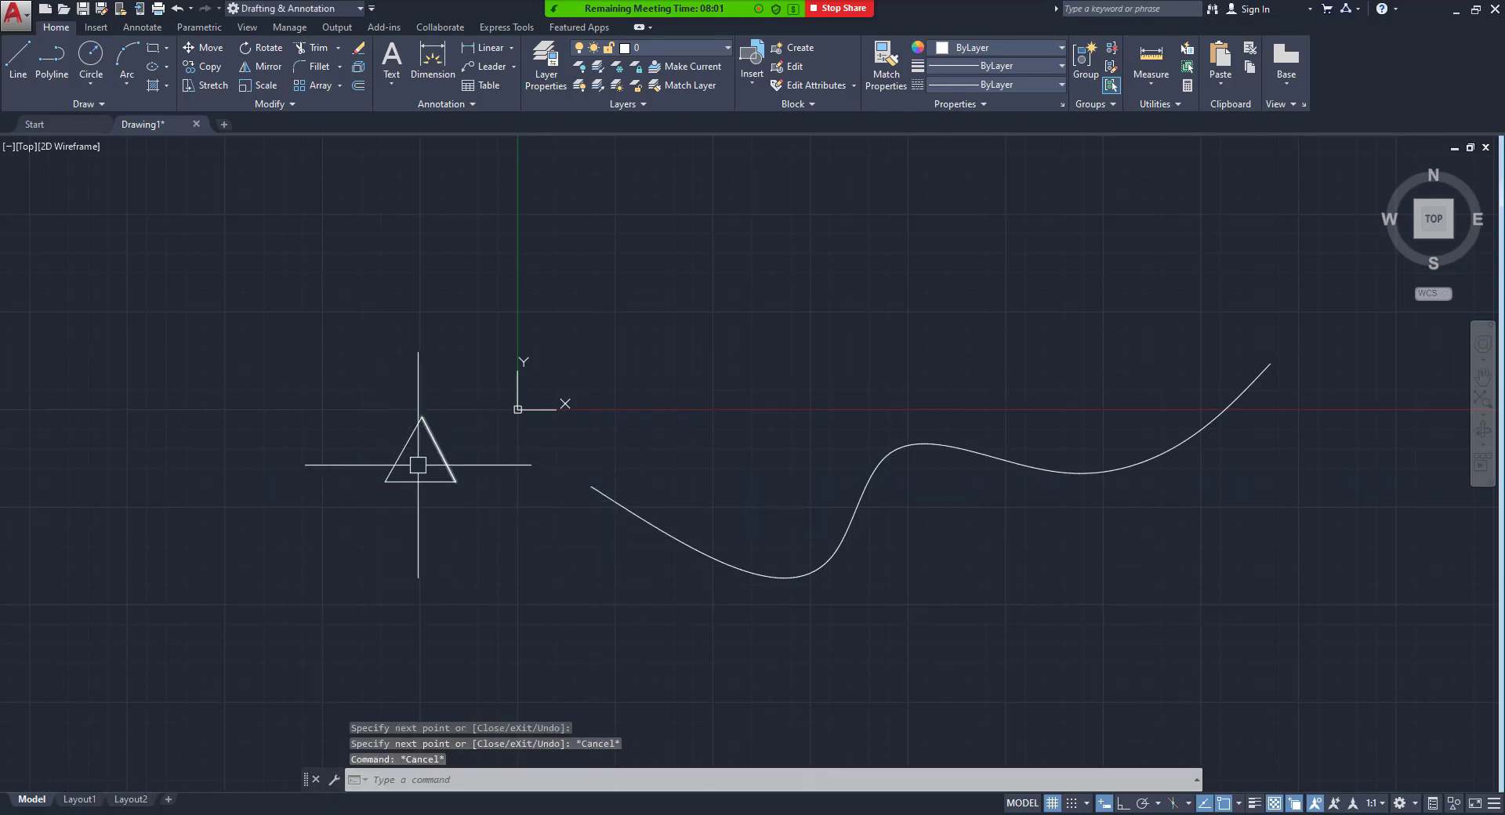
Select the triangle's three edges, then clear the selection.
click(437, 445)
click(459, 408)
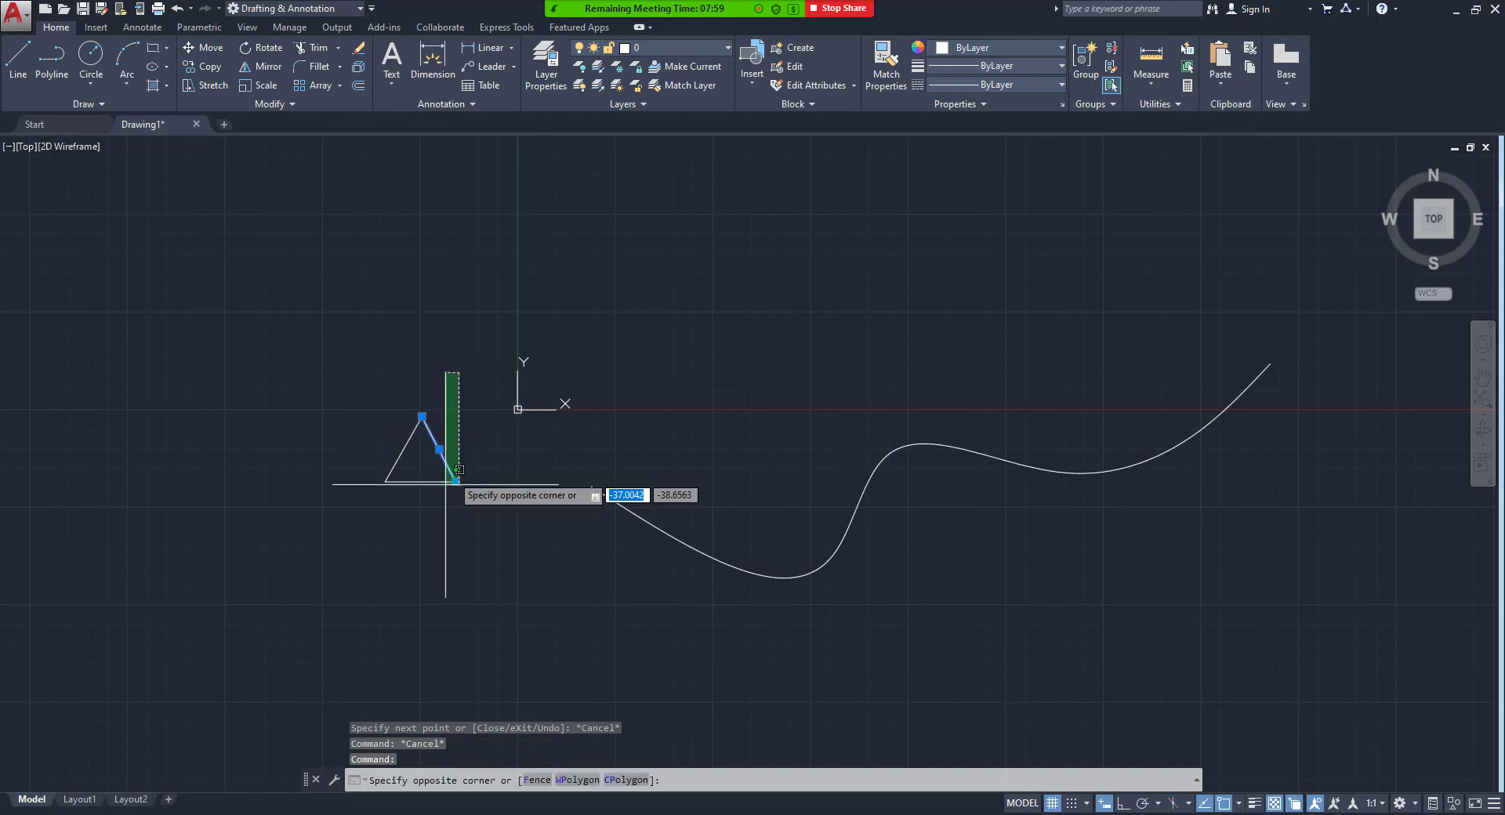
click(409, 497)
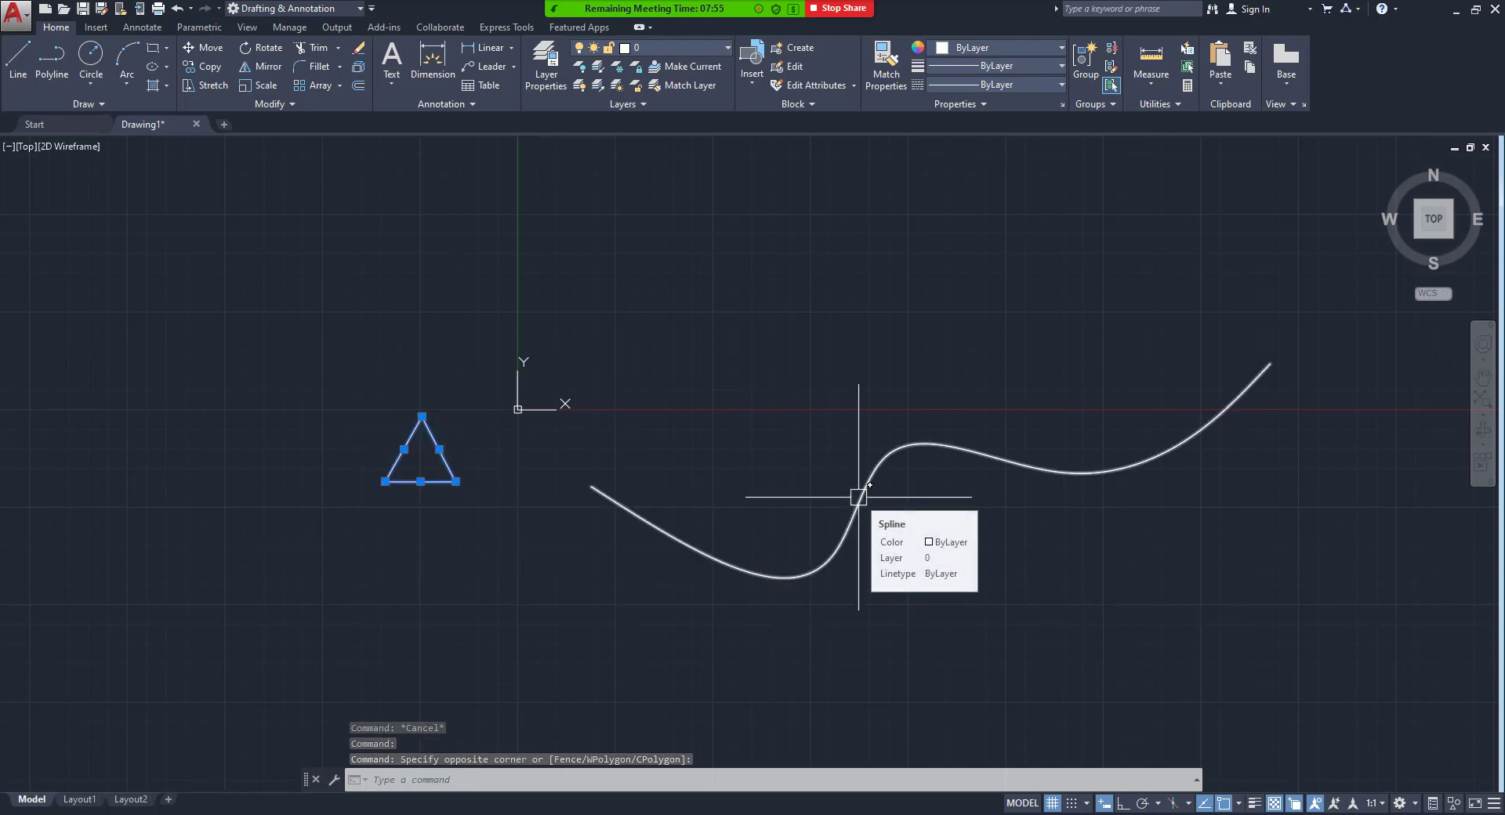
mouse_move(858, 497)
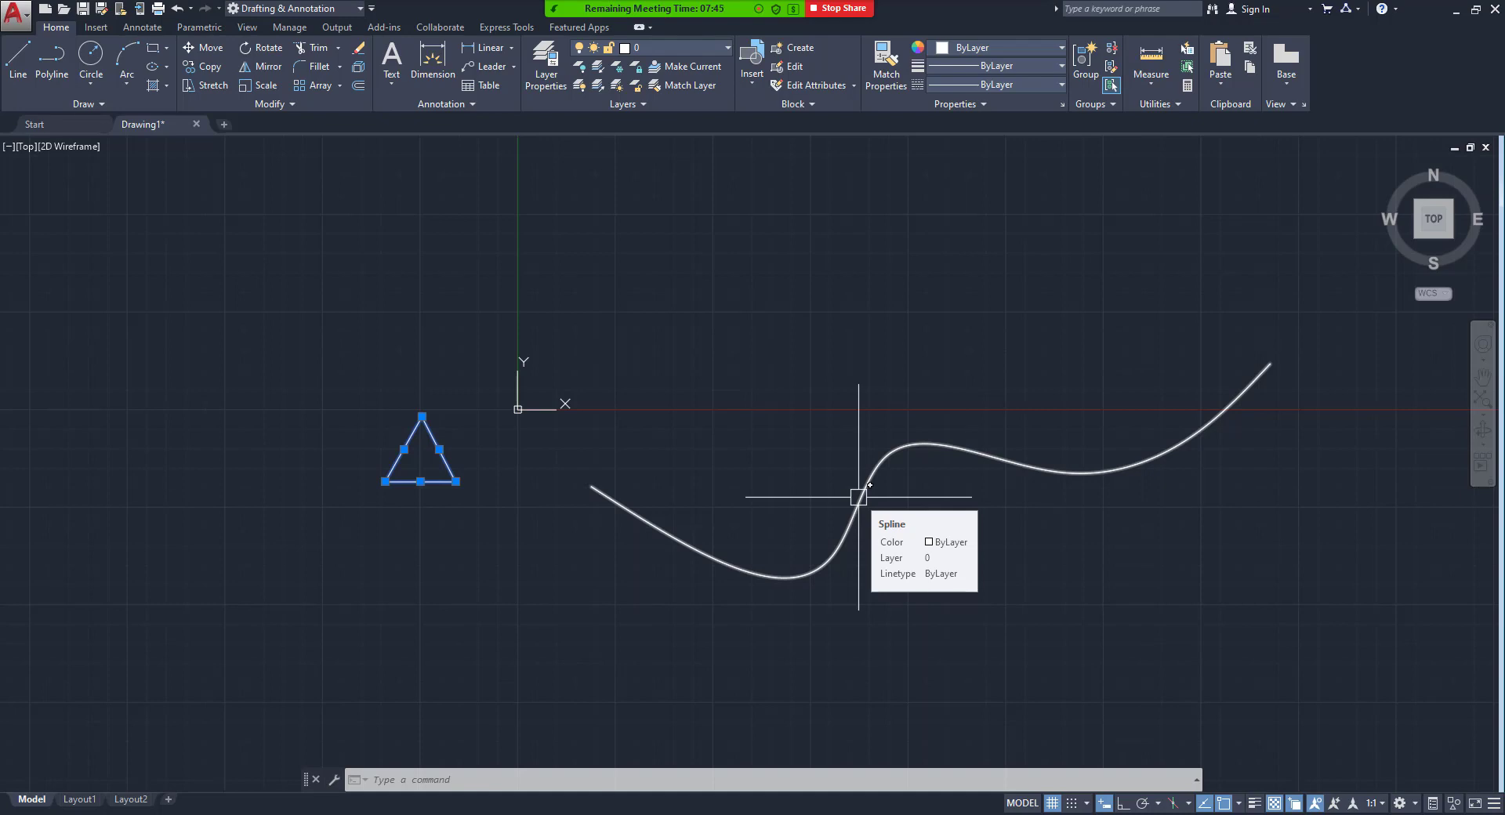
key(Escape)
key(Escape)
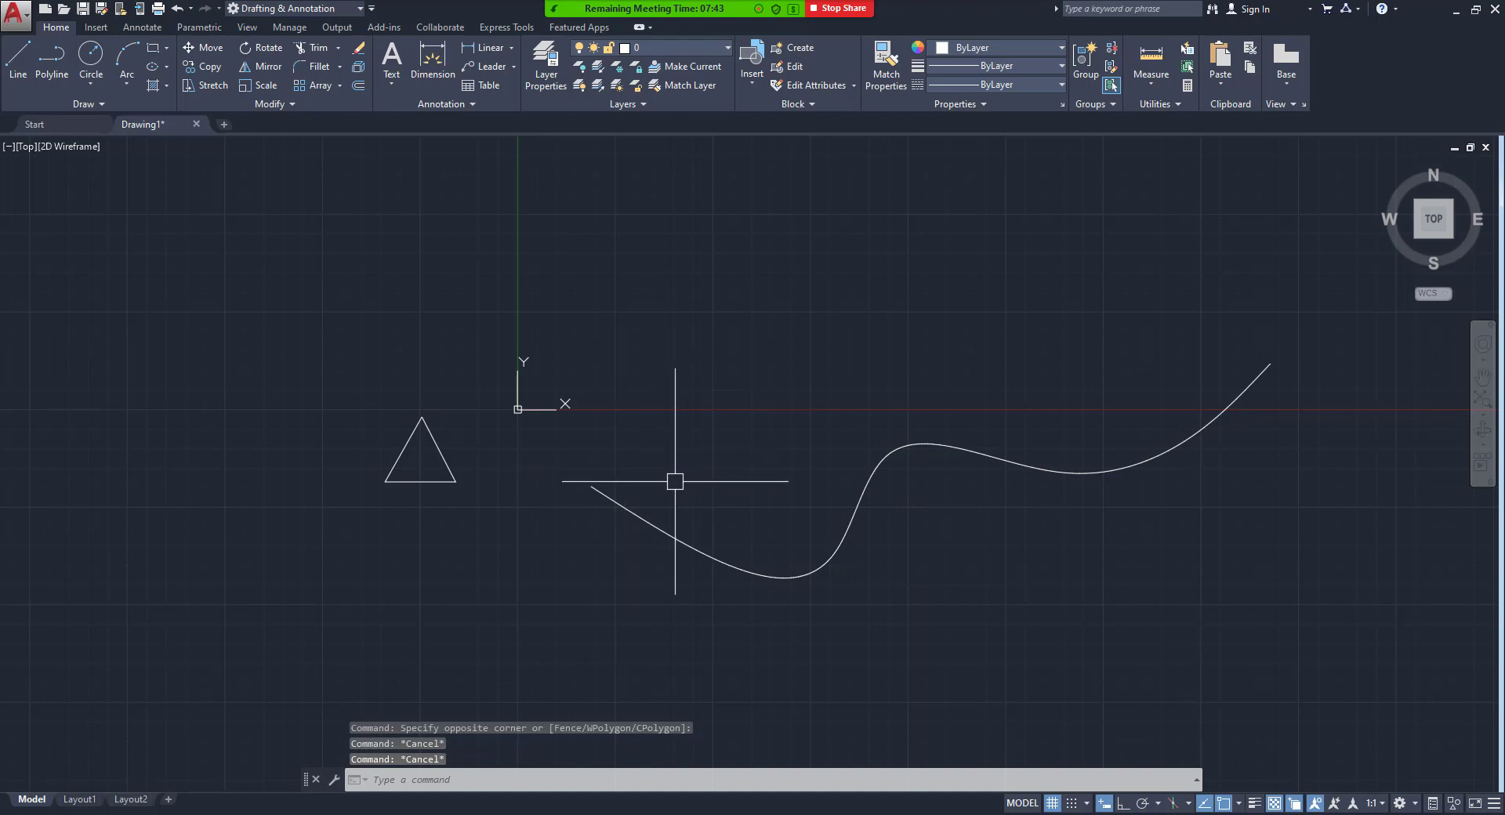
Define a block named 'b' from the triangle's three lines using the B command.
text(B)
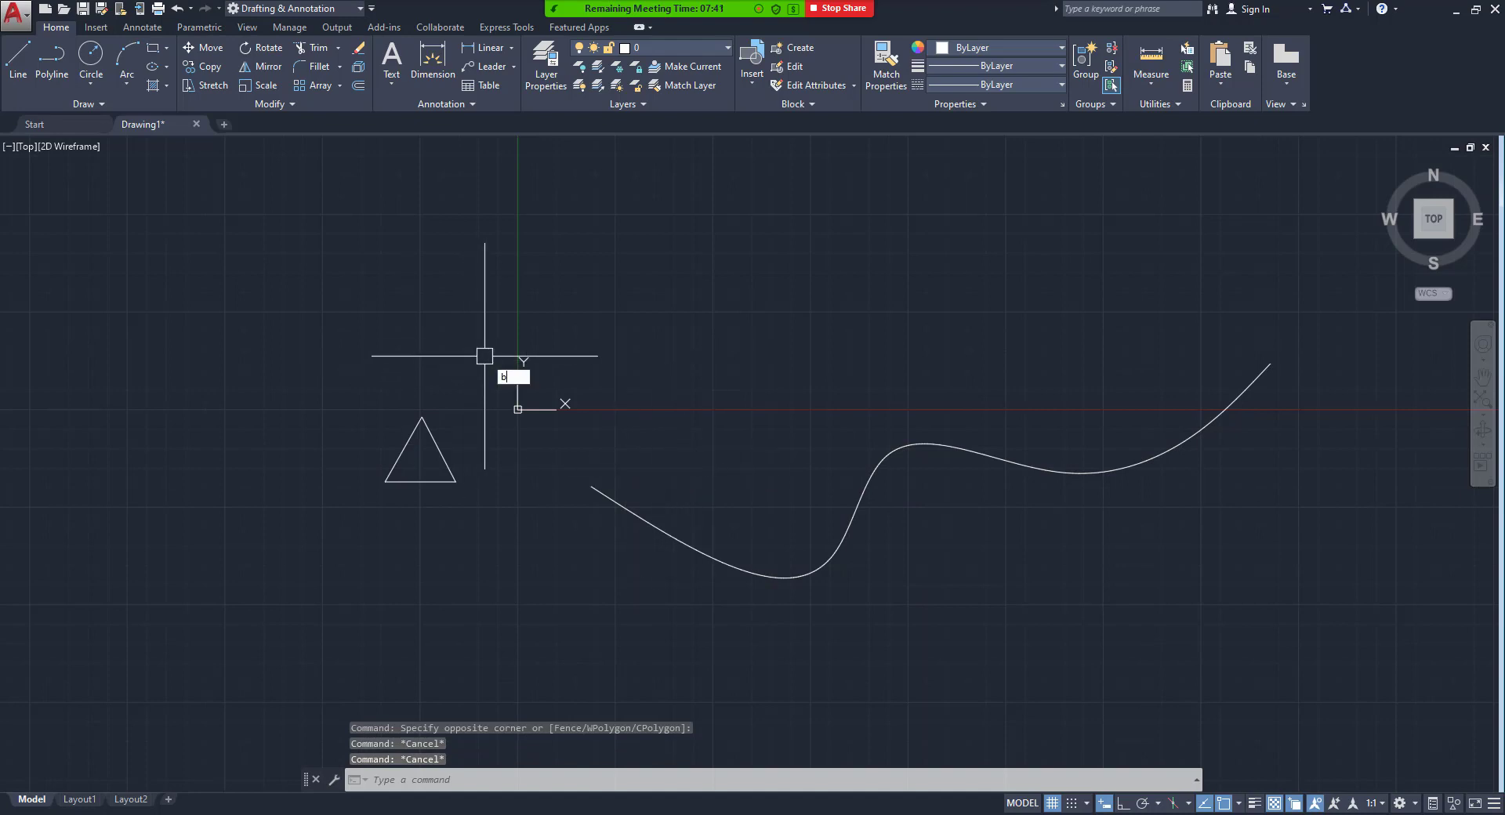
key(Return)
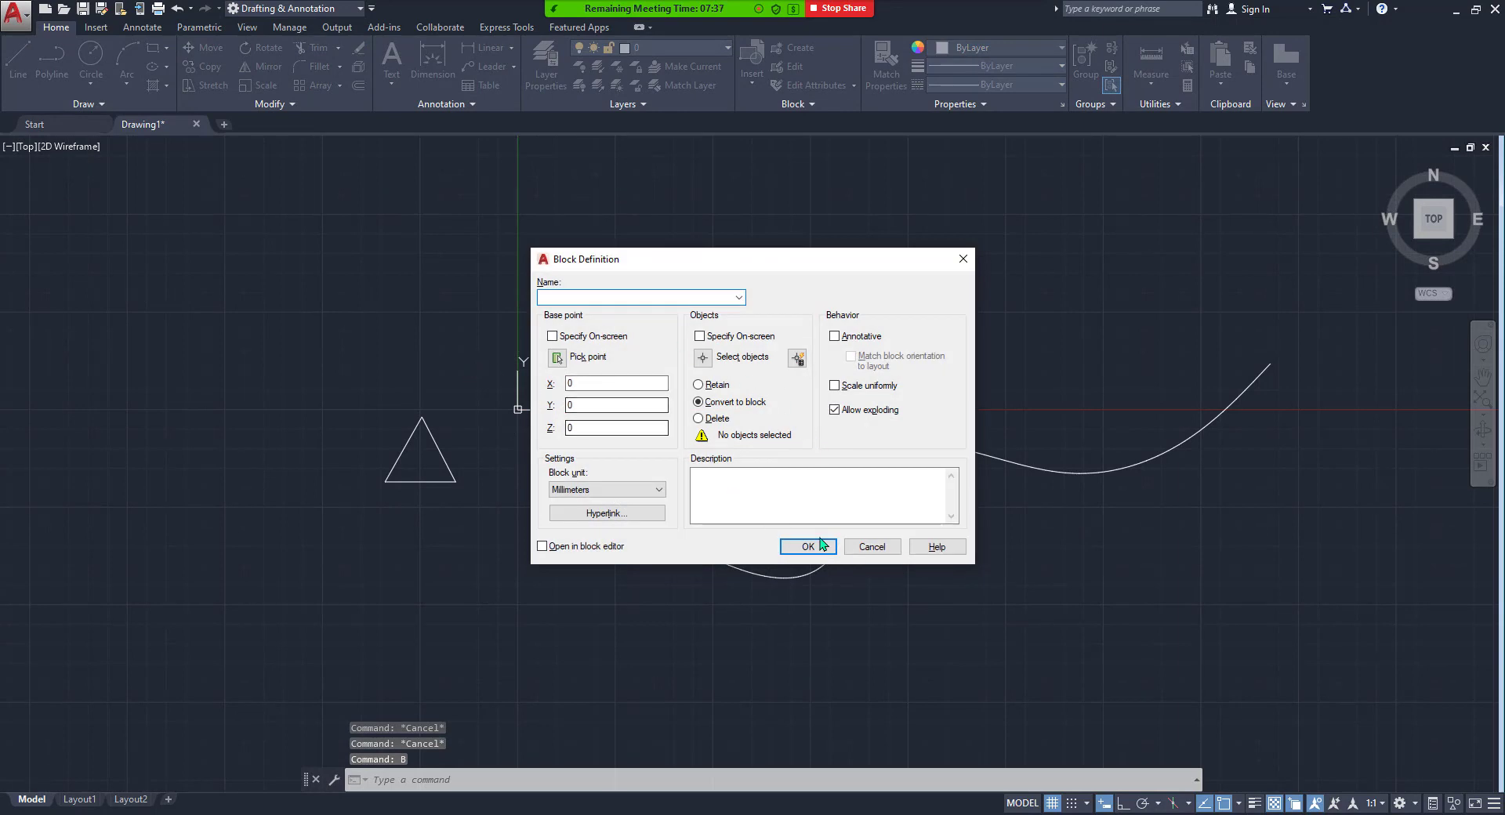
text(b)
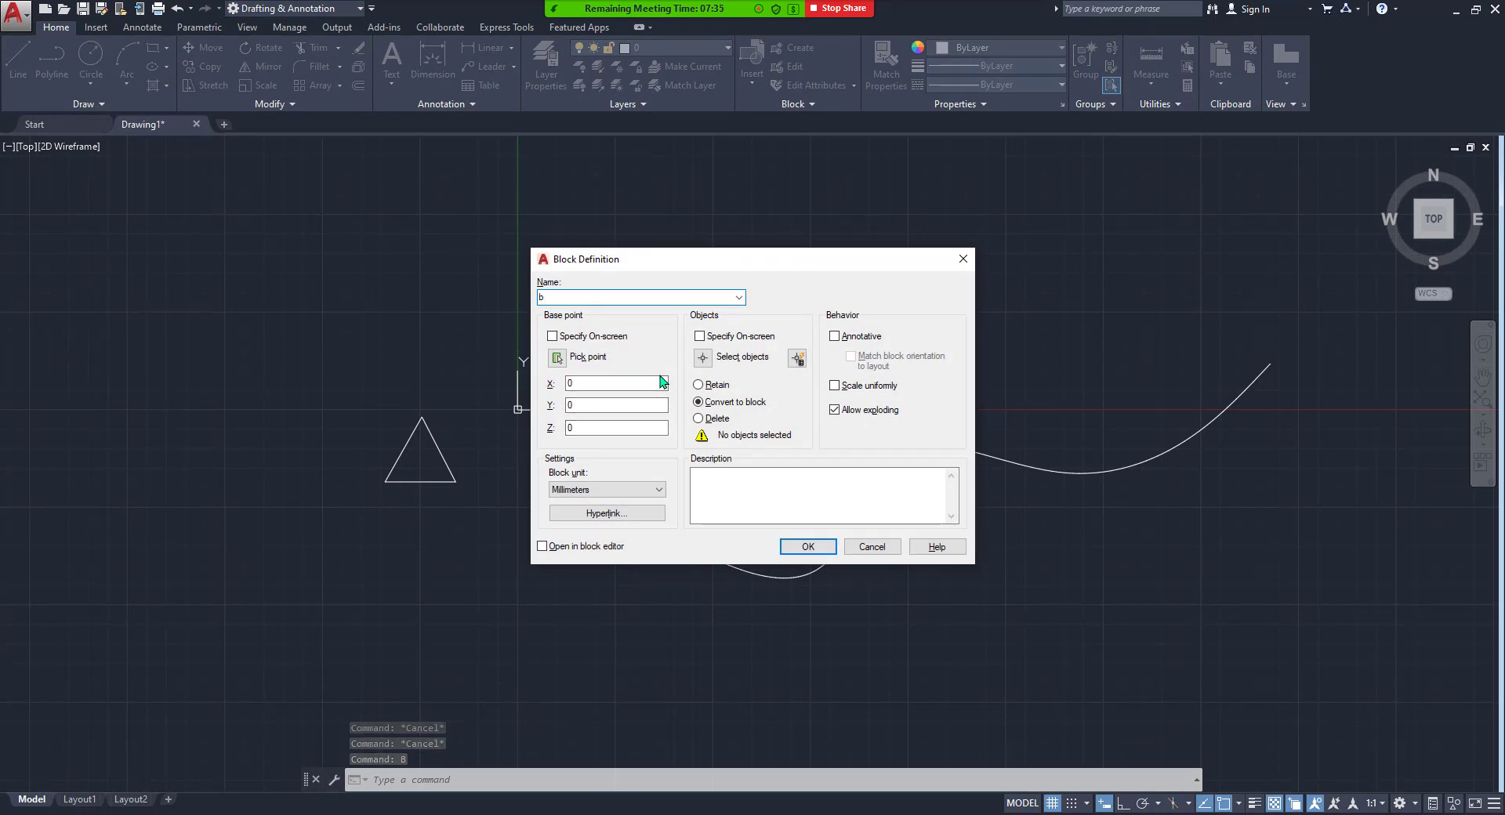
key(Return)
click(775, 518)
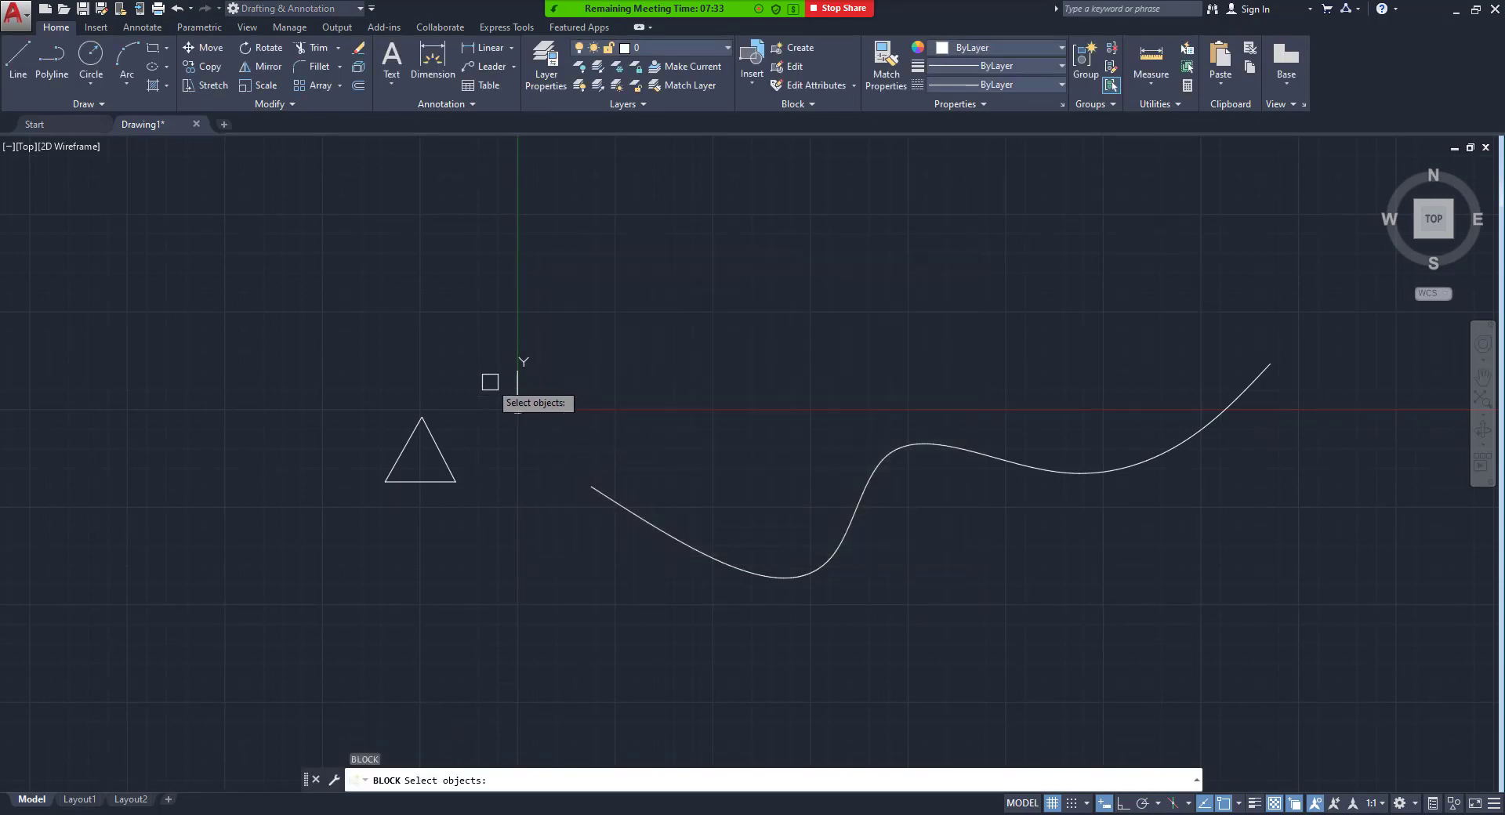
drag(489, 382, 302, 415)
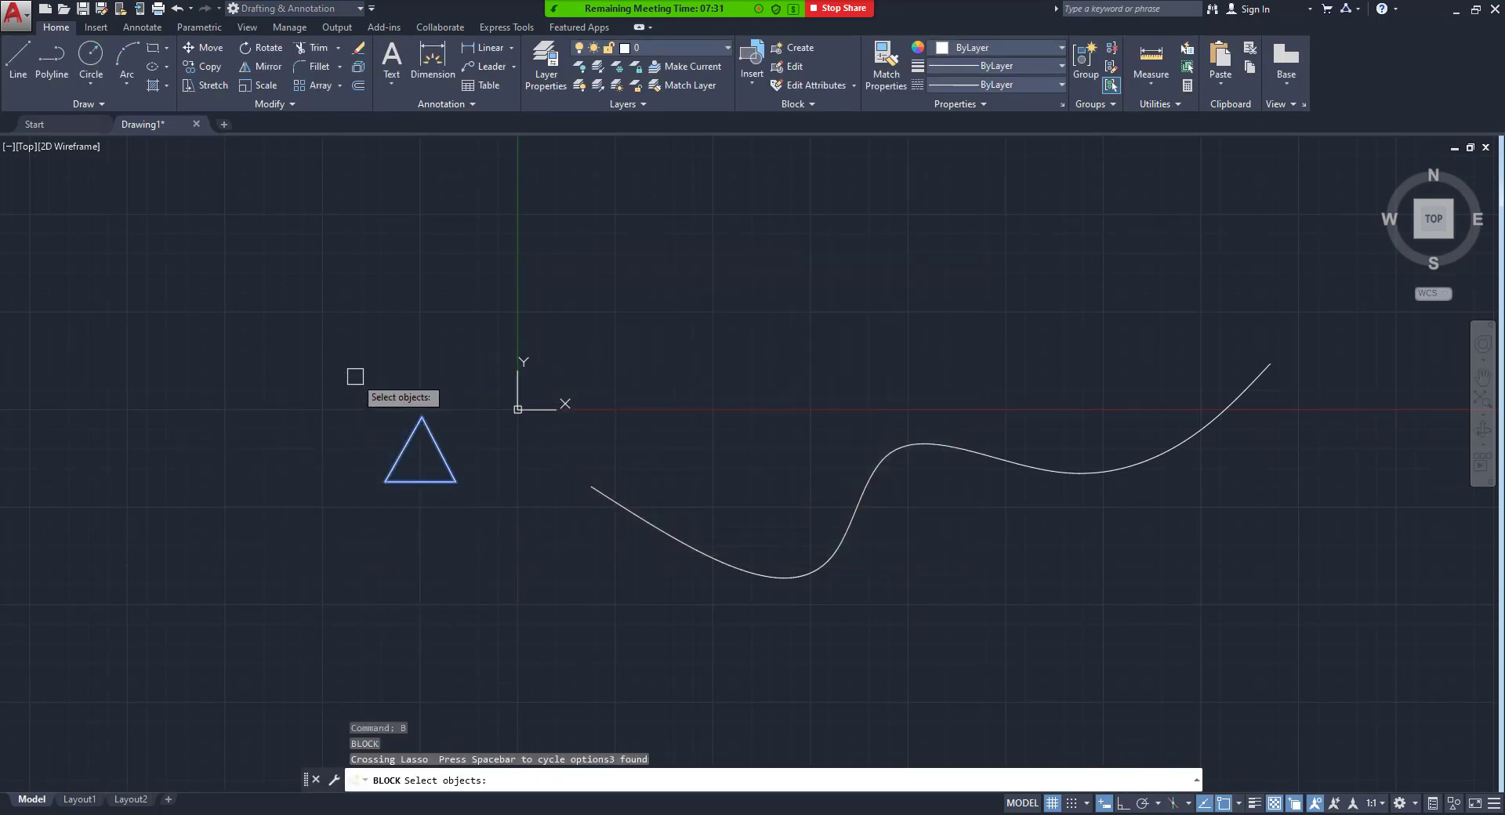
key(Return)
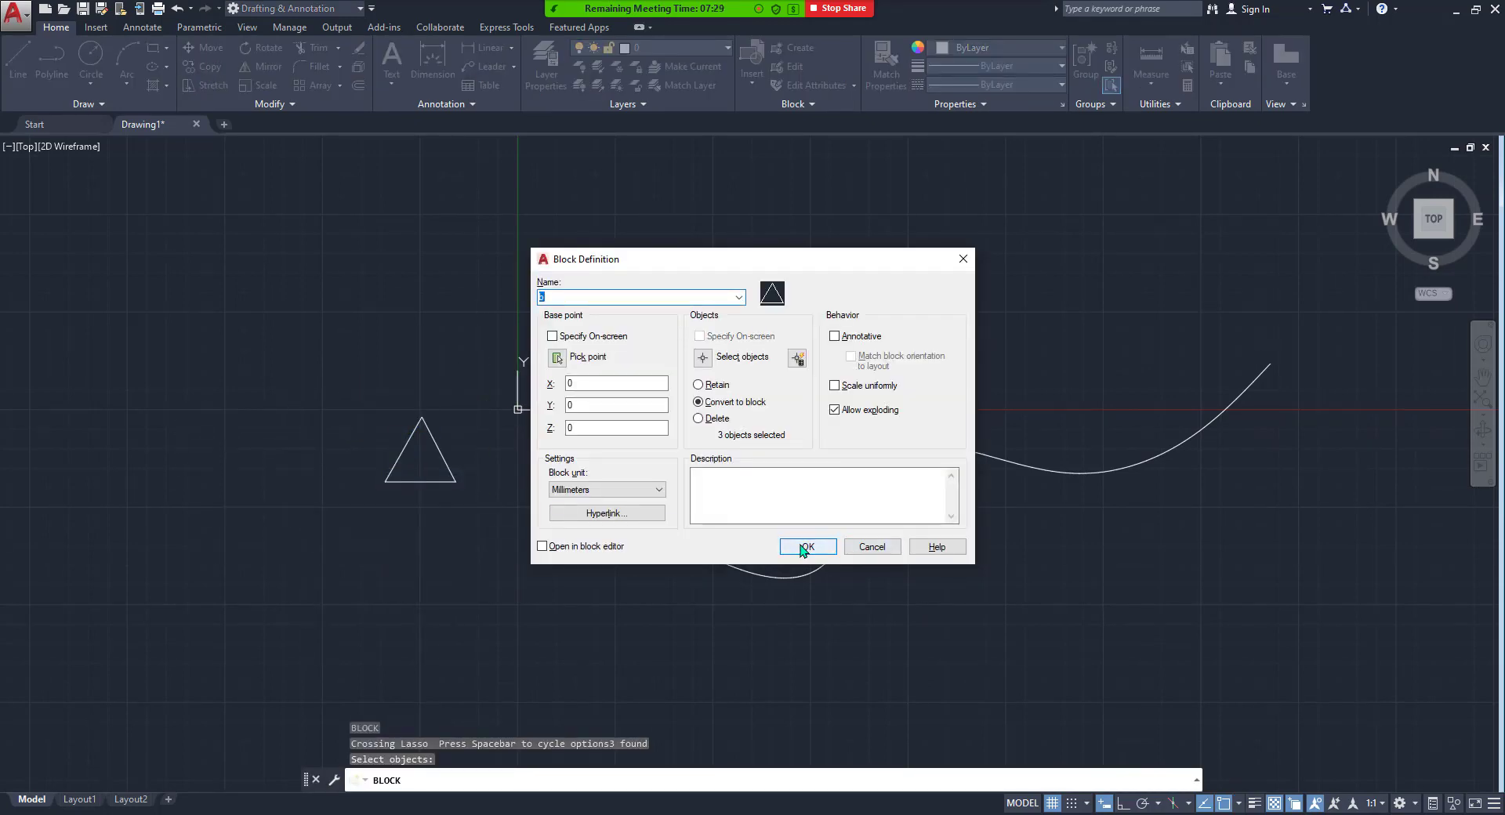
click(805, 547)
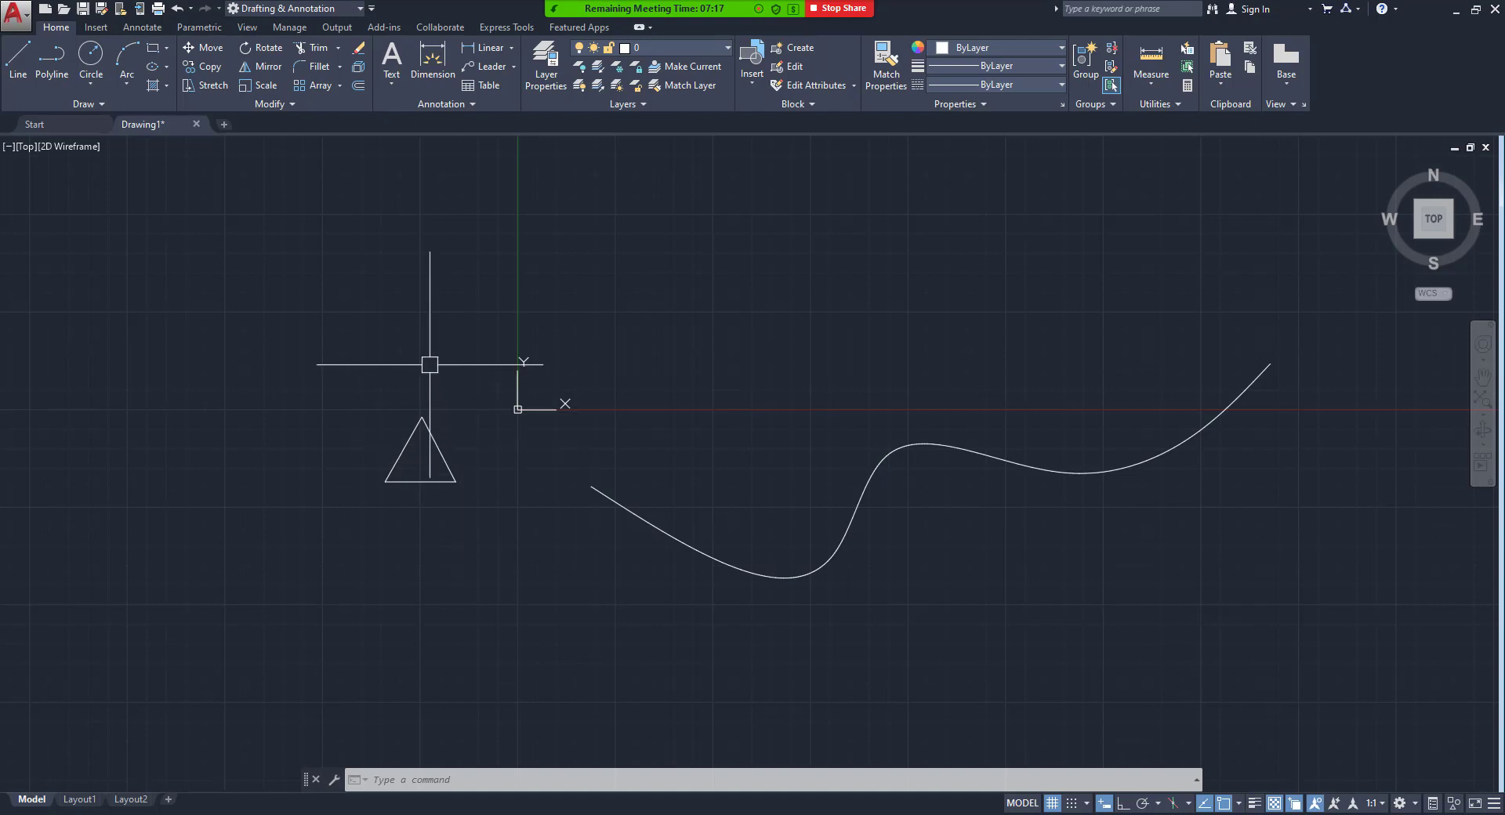
Divide the S-shaped spline into 10 equal segments with point markers.
click(104, 105)
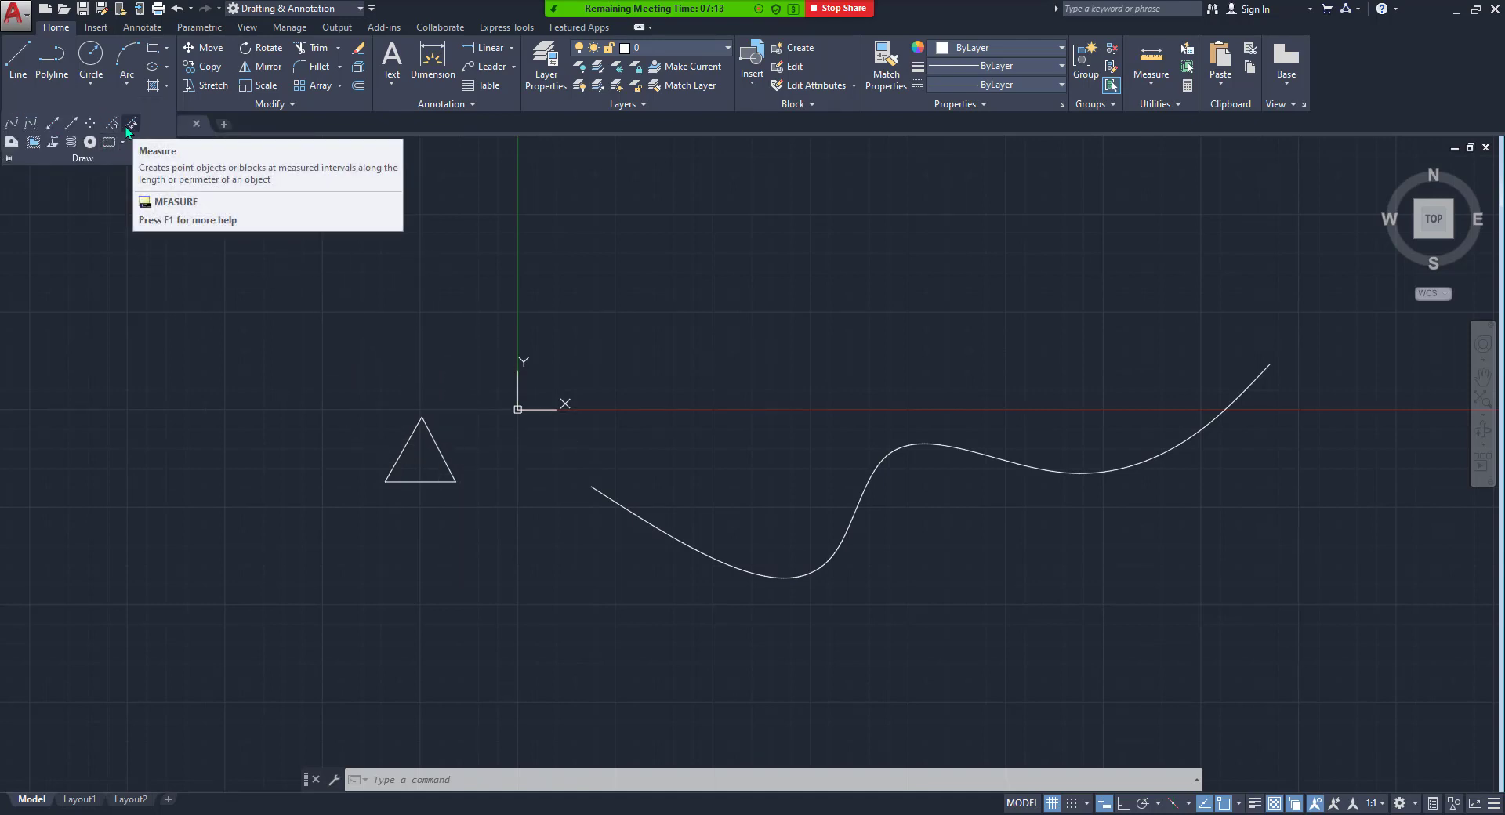
click(115, 125)
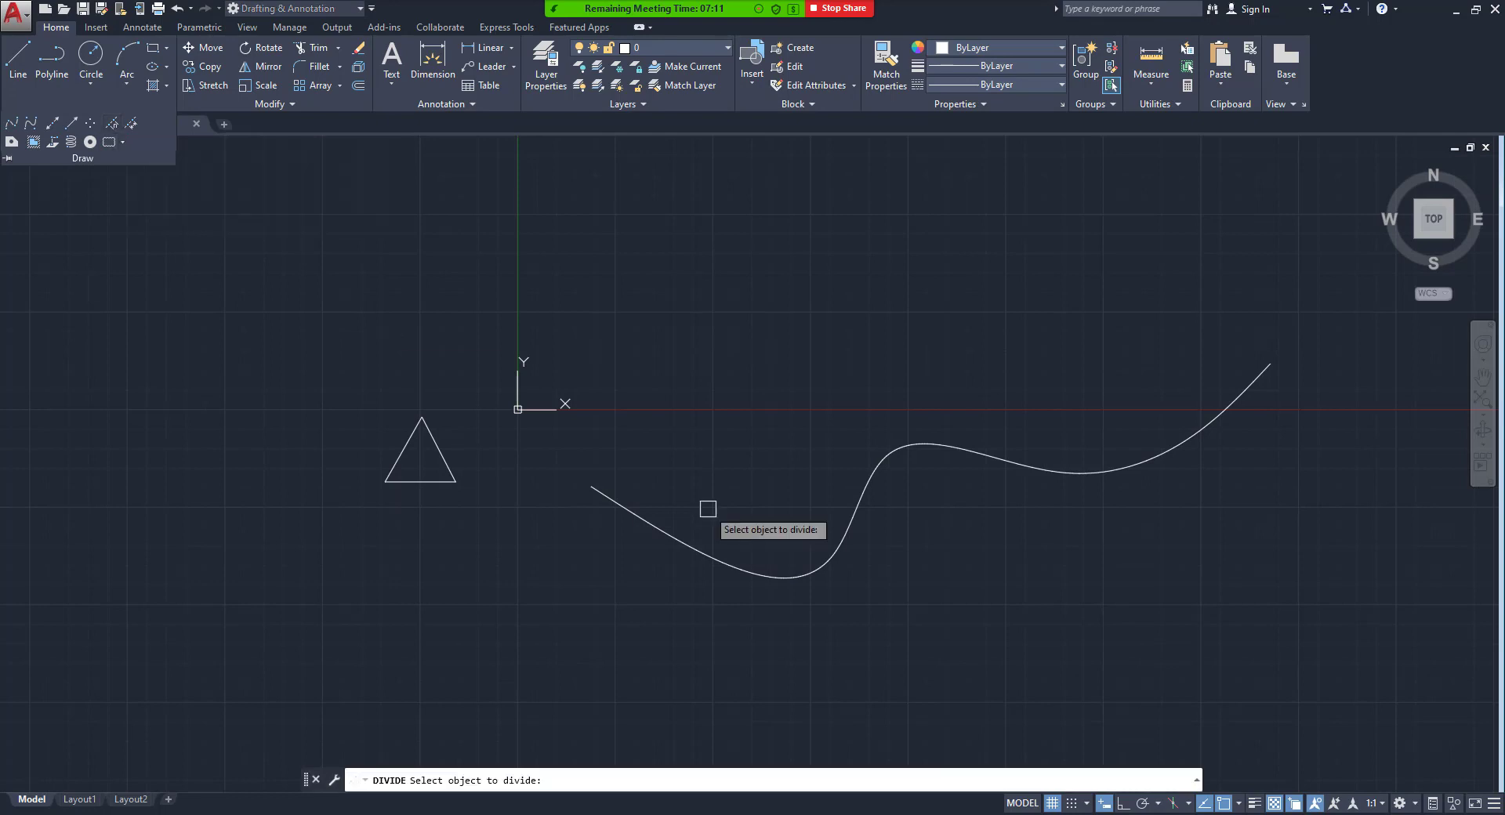
click(709, 556)
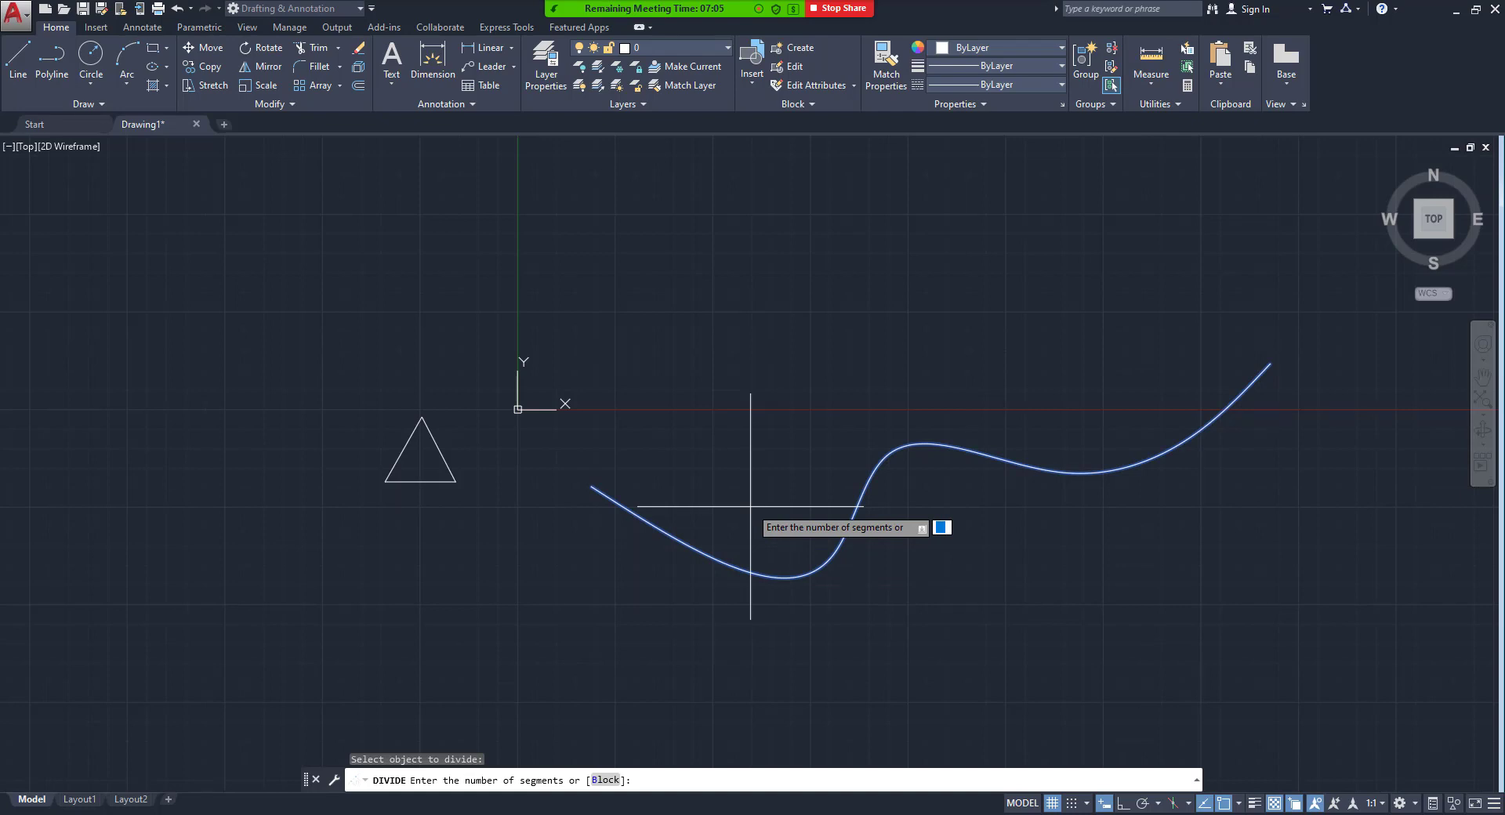
text(10)
key(Return)
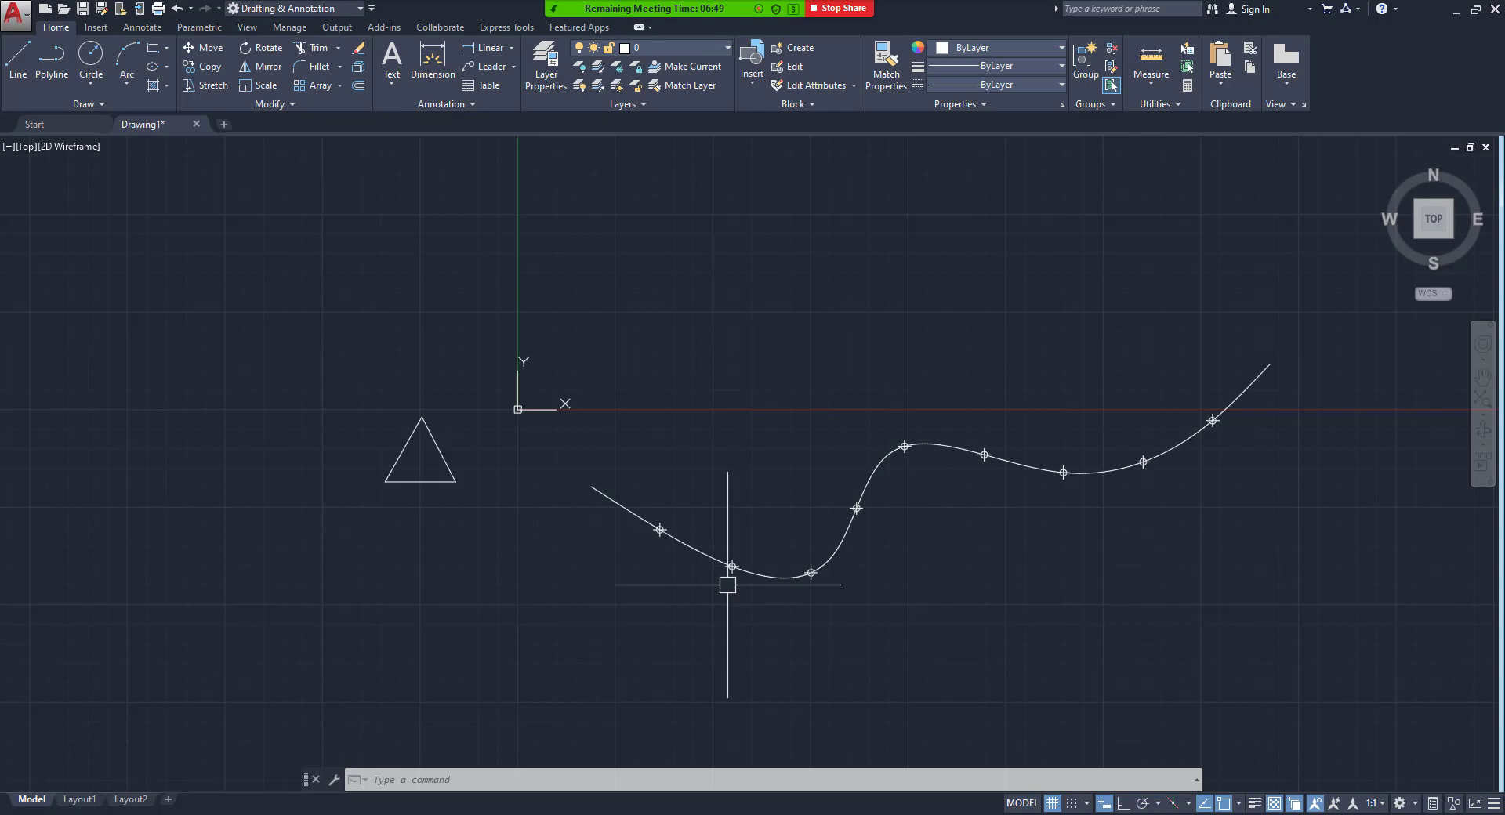
text(BLOCK)
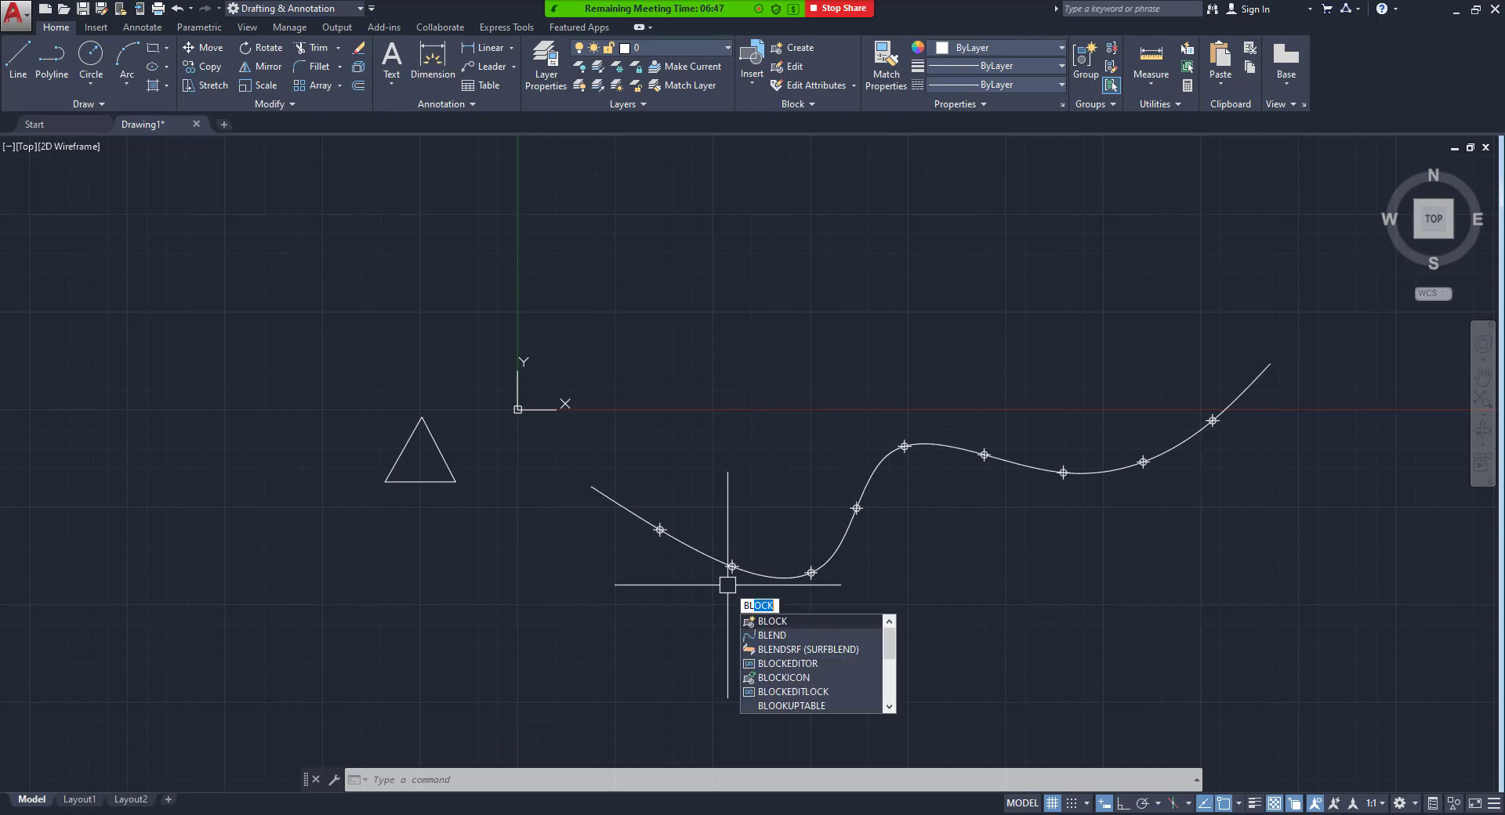
key(Return)
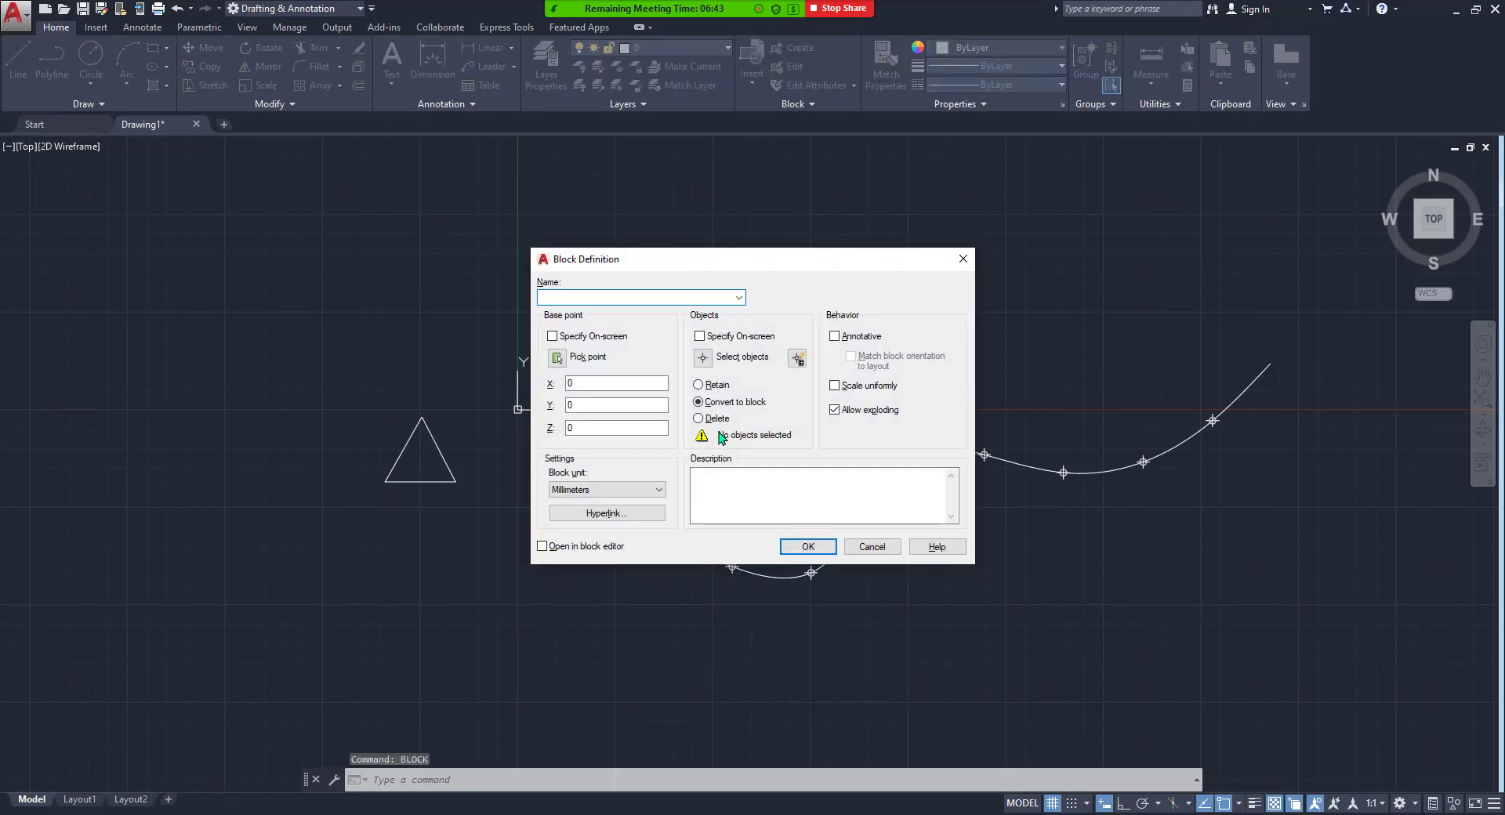
click(871, 547)
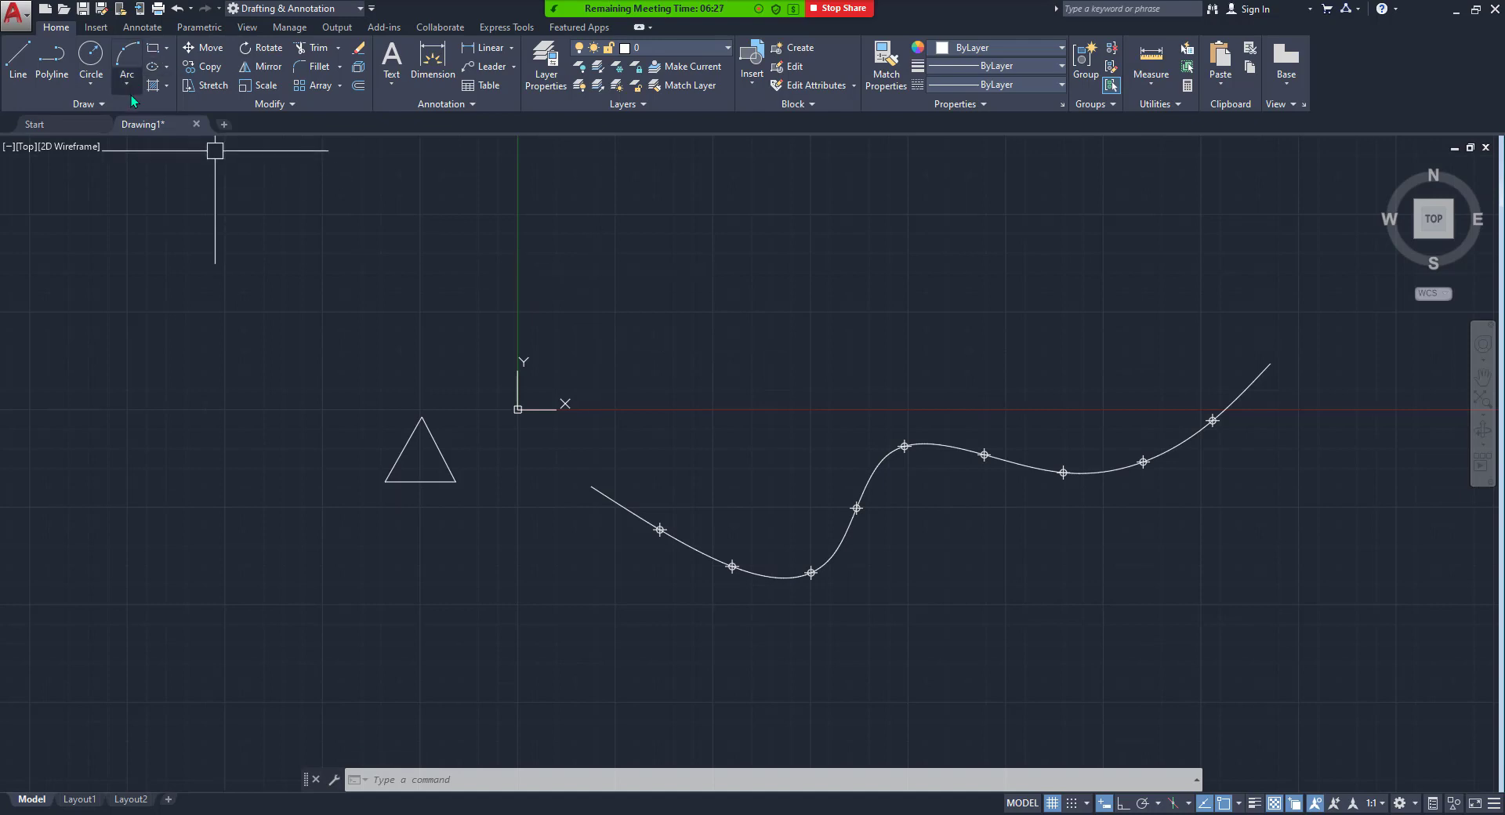
Run Divide on the spline again and choose its Block option.
click(102, 107)
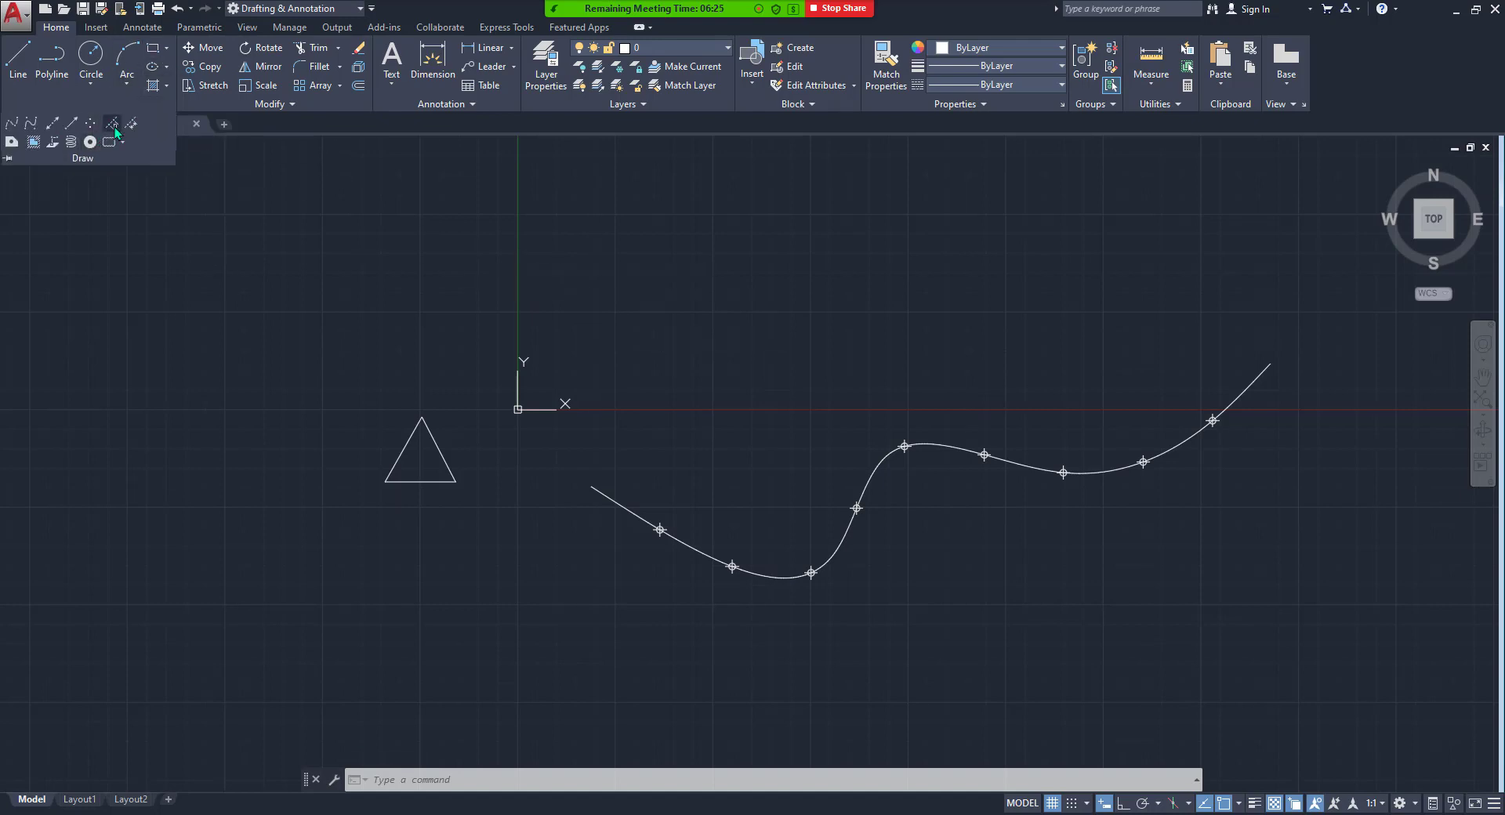
click(114, 127)
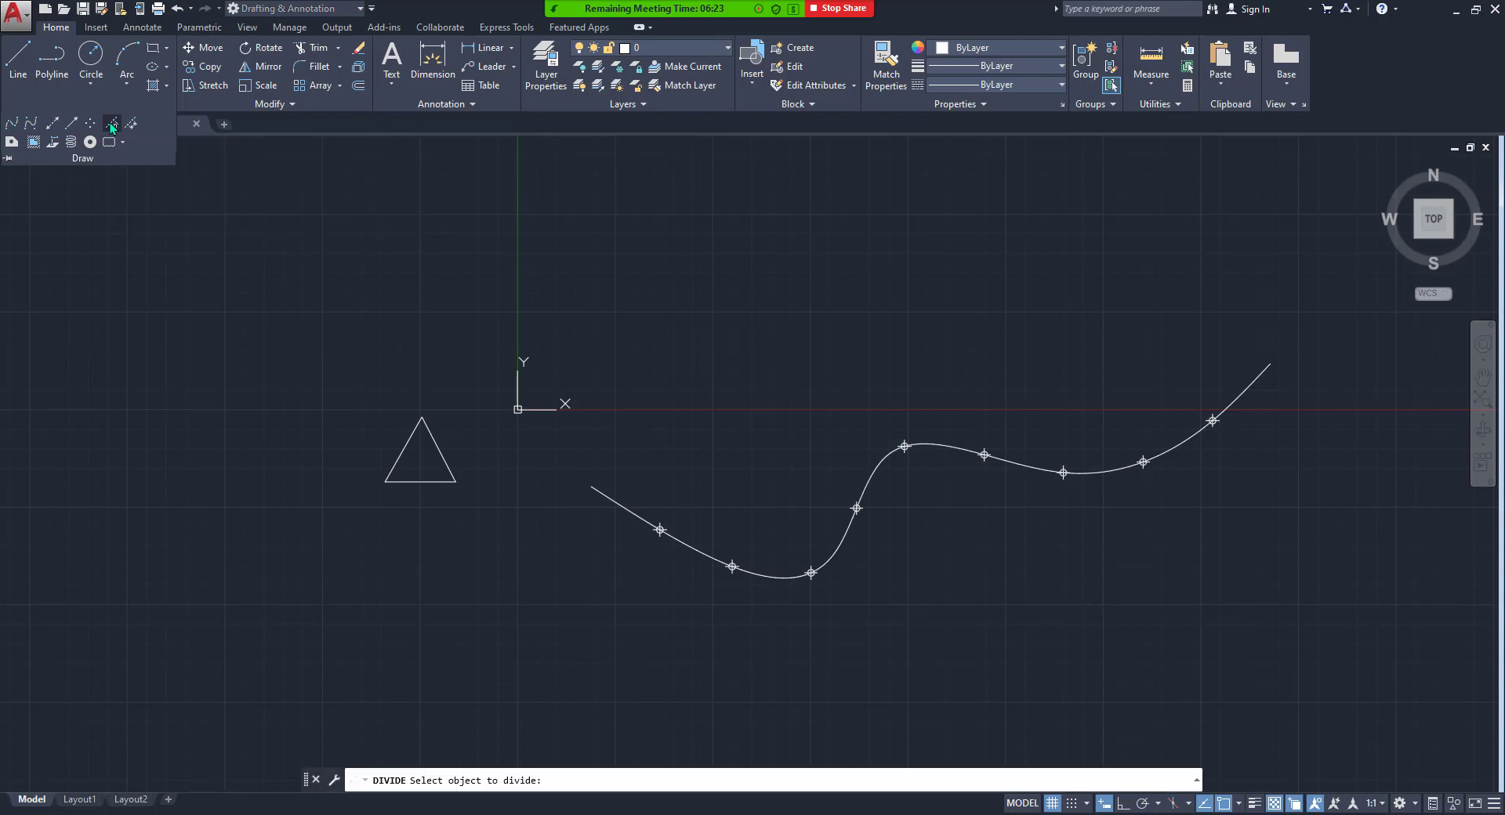
click(625, 504)
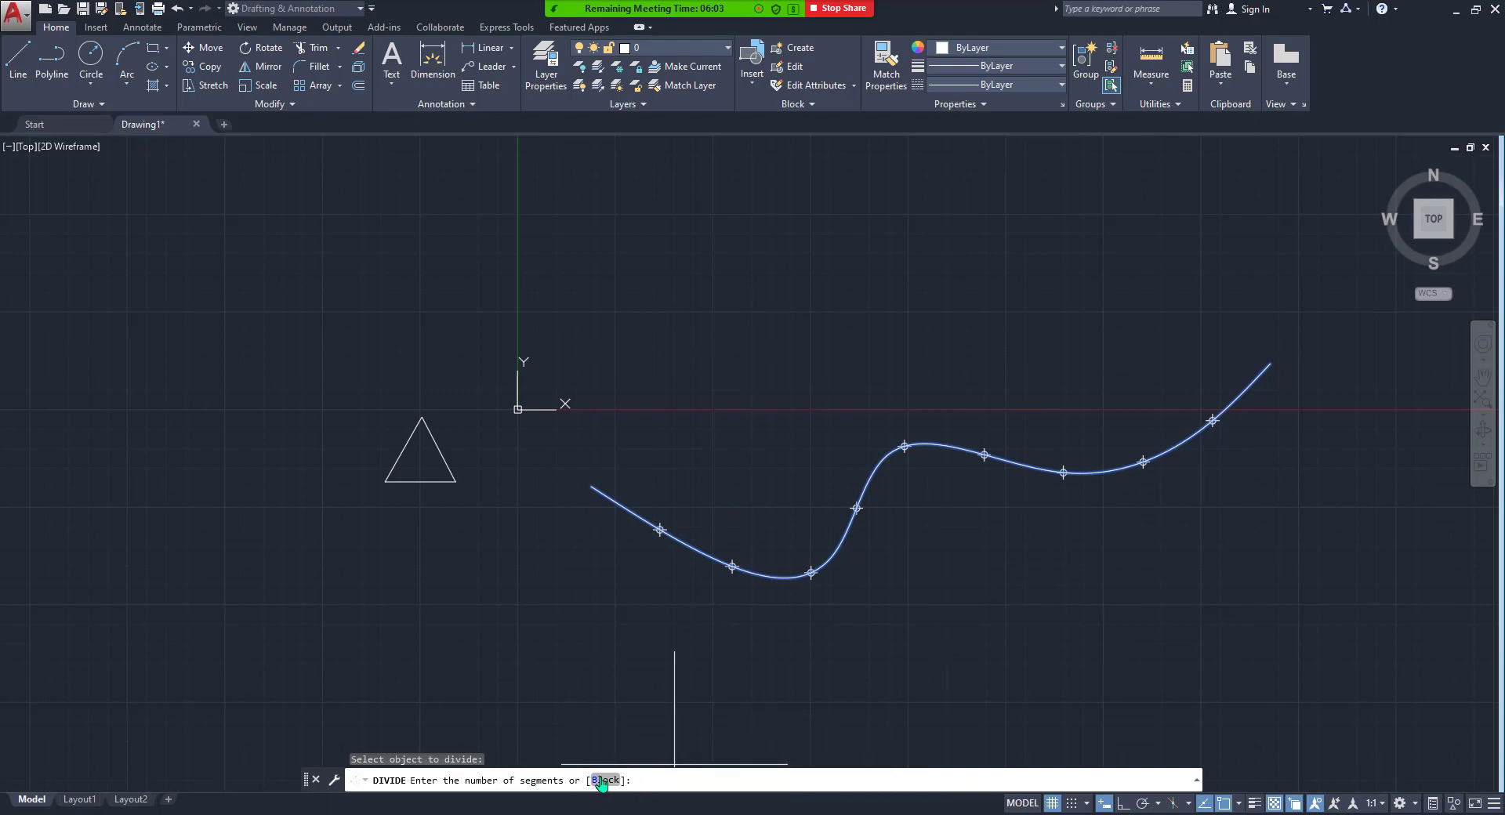
click(602, 781)
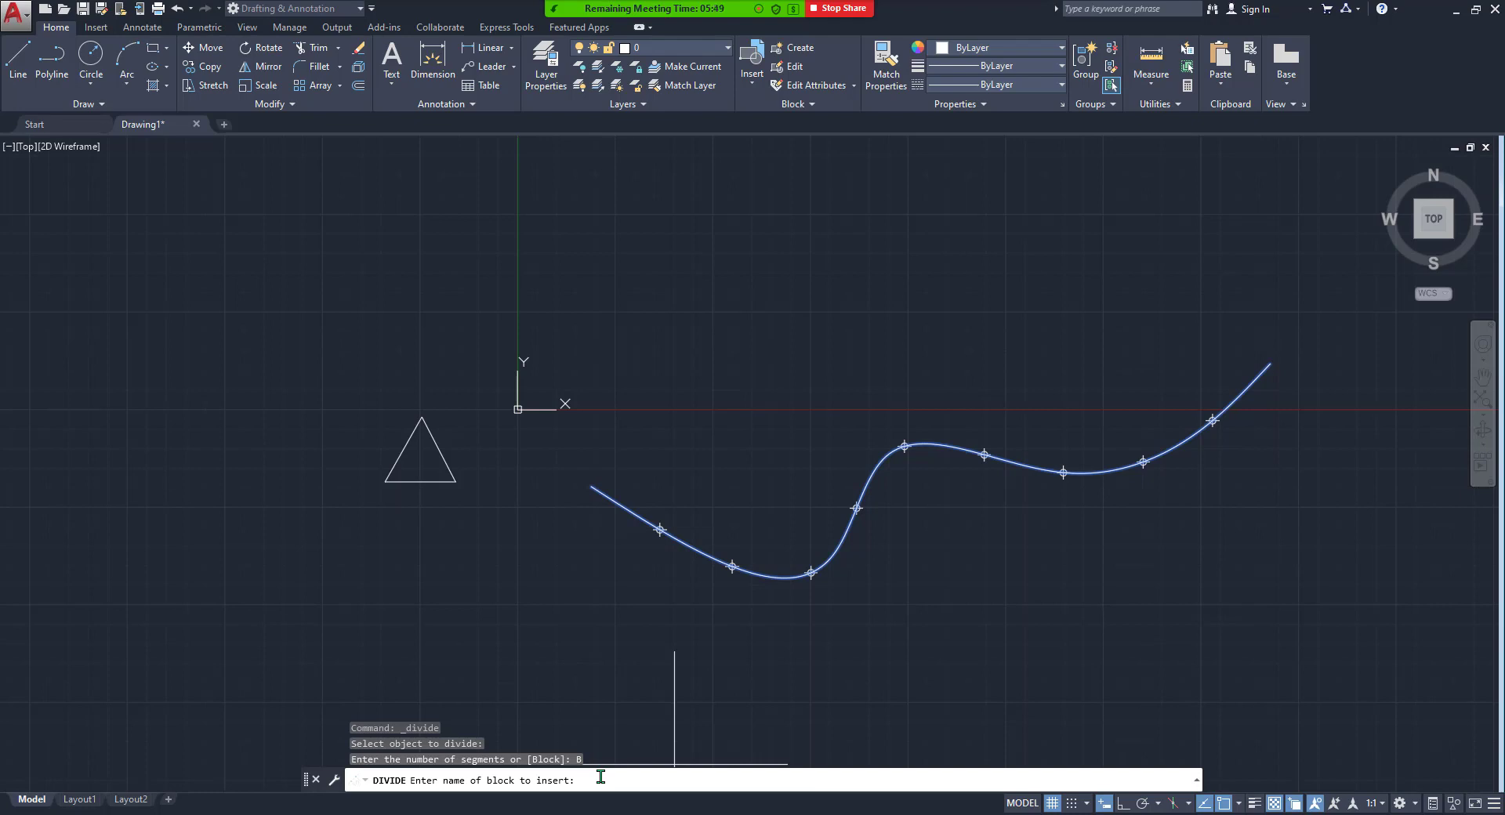
Insert block 'b', aligned to the spline, at each of 10 equal divisions.
text(b)
key(Return)
text(y)
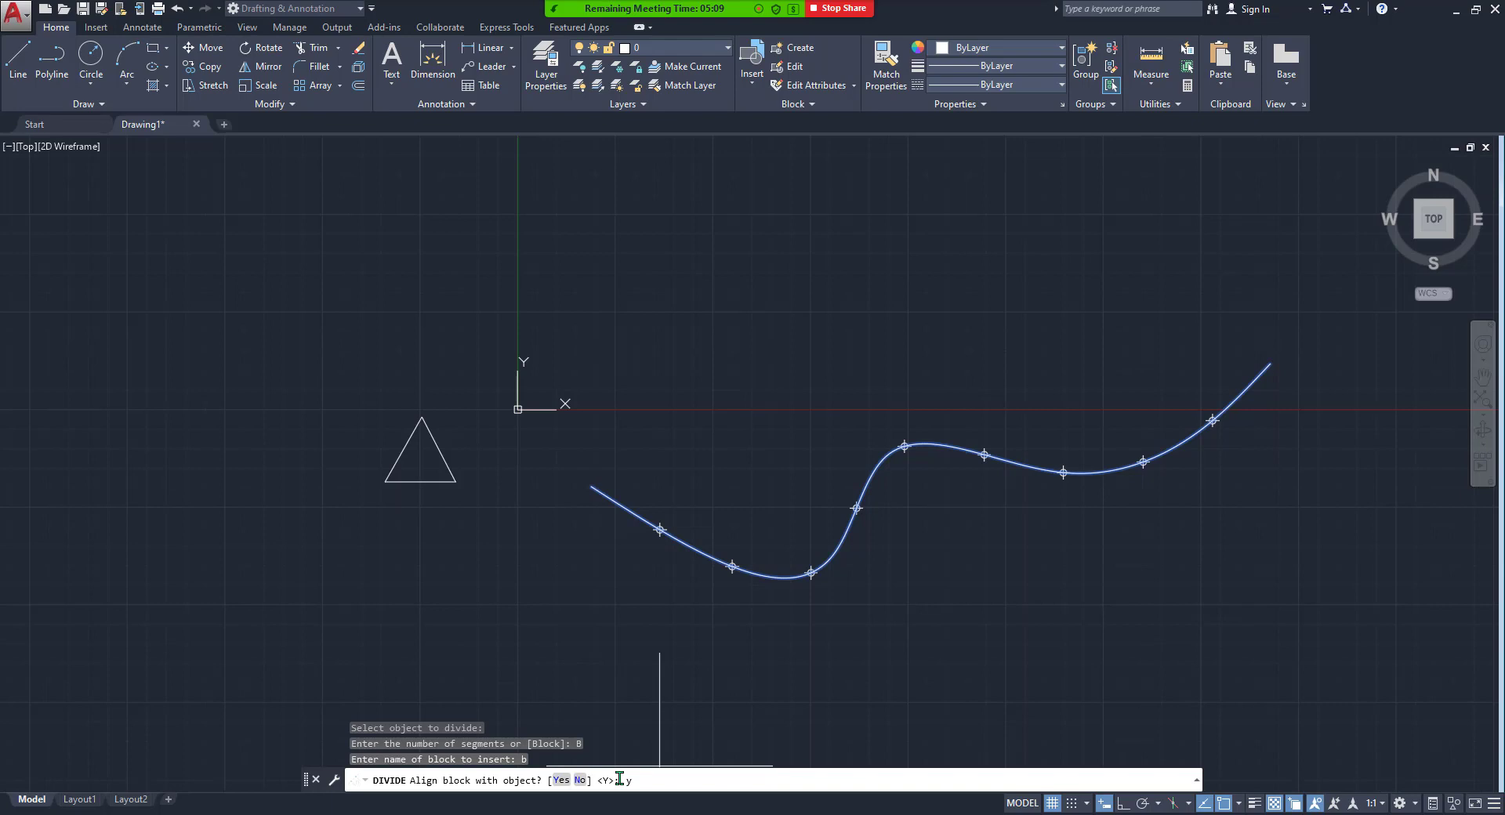
key(Return)
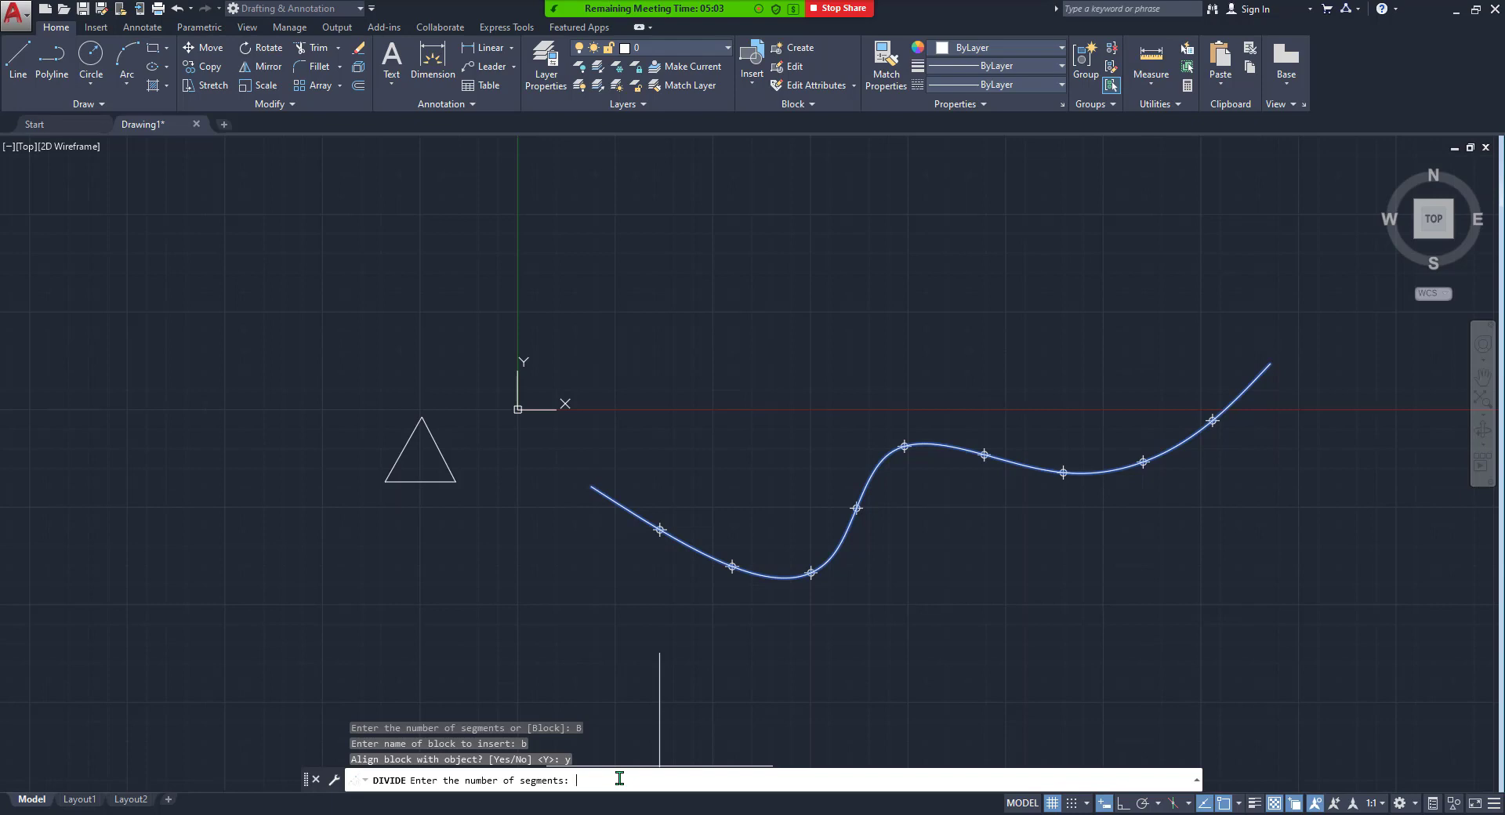
text(10)
key(Return)
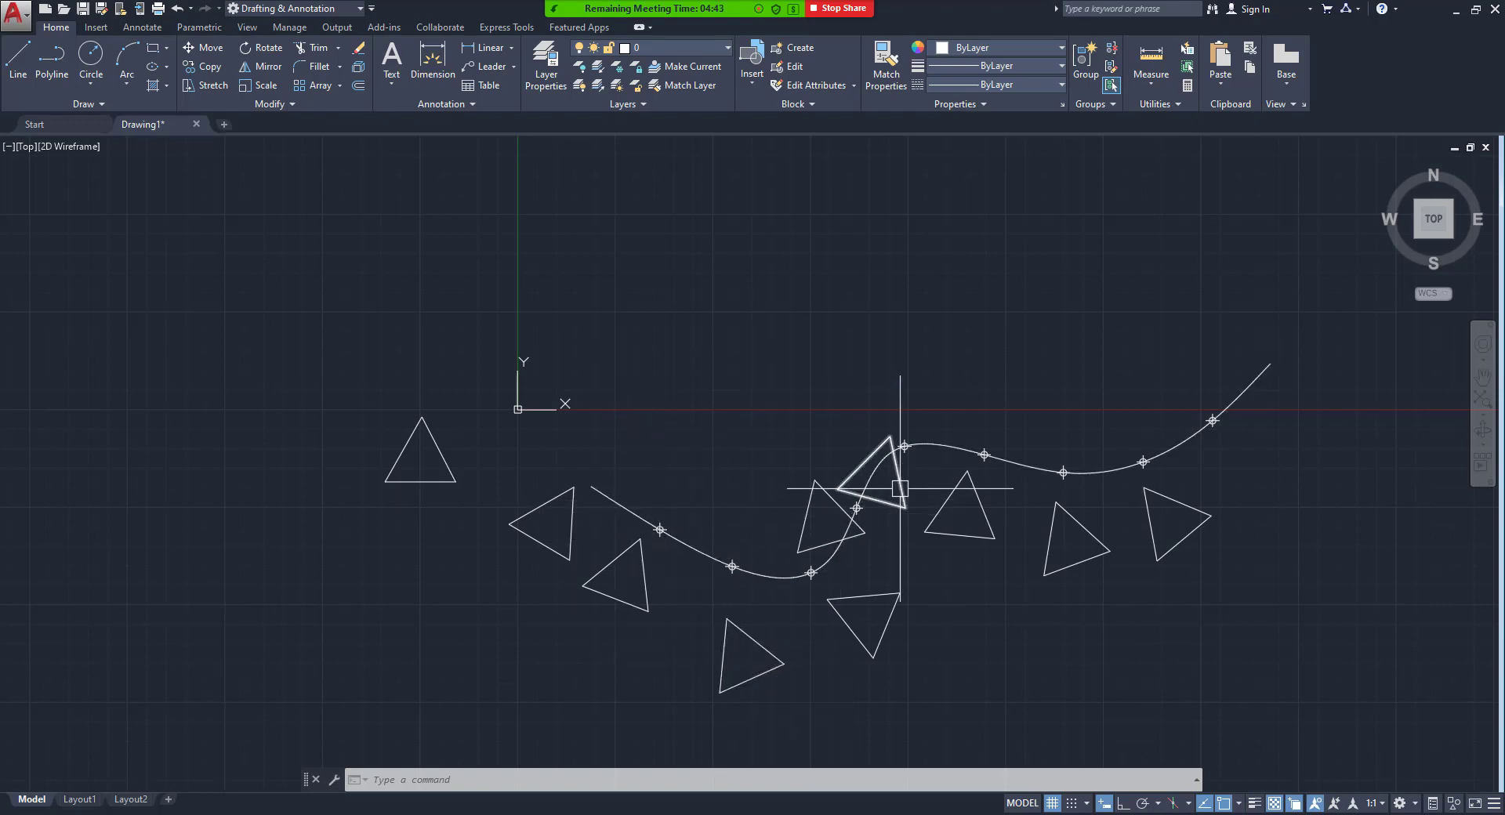
Zoom out and delete the spline, point markers and all triangle blocks.
click(340, 87)
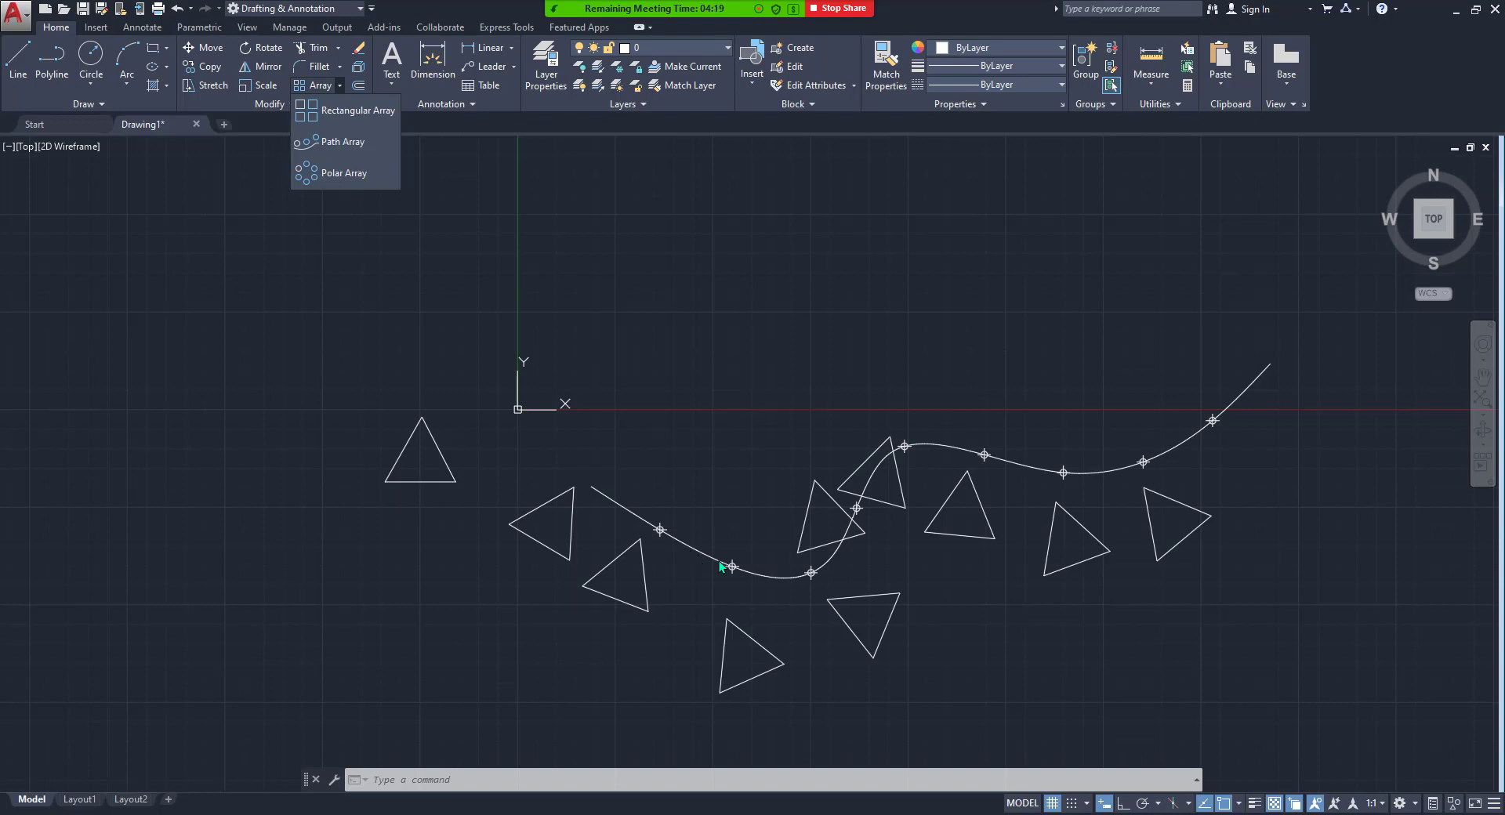
scroll(690, 551, down, 2)
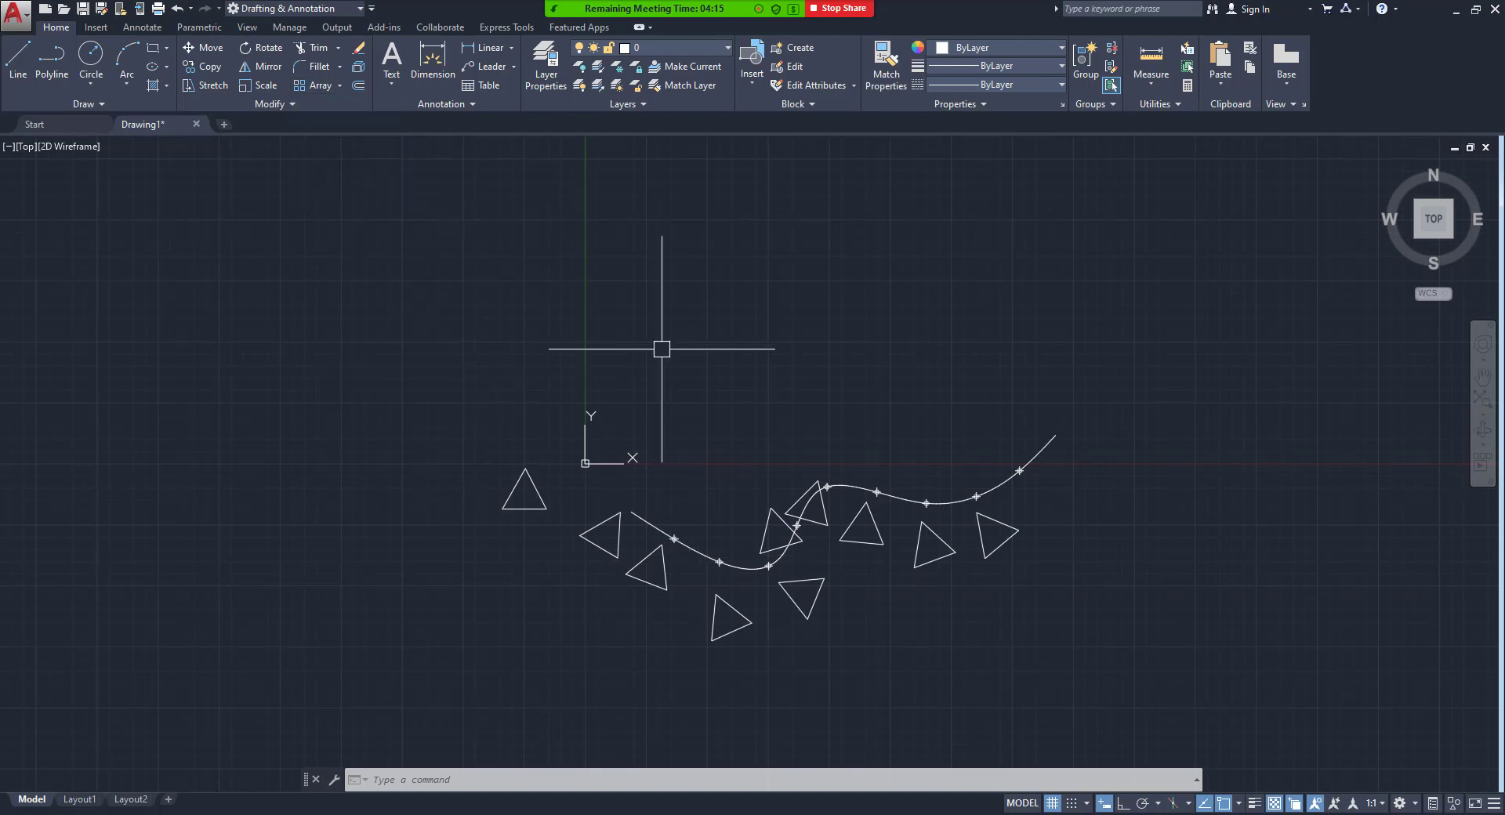
click(395, 303)
click(1199, 681)
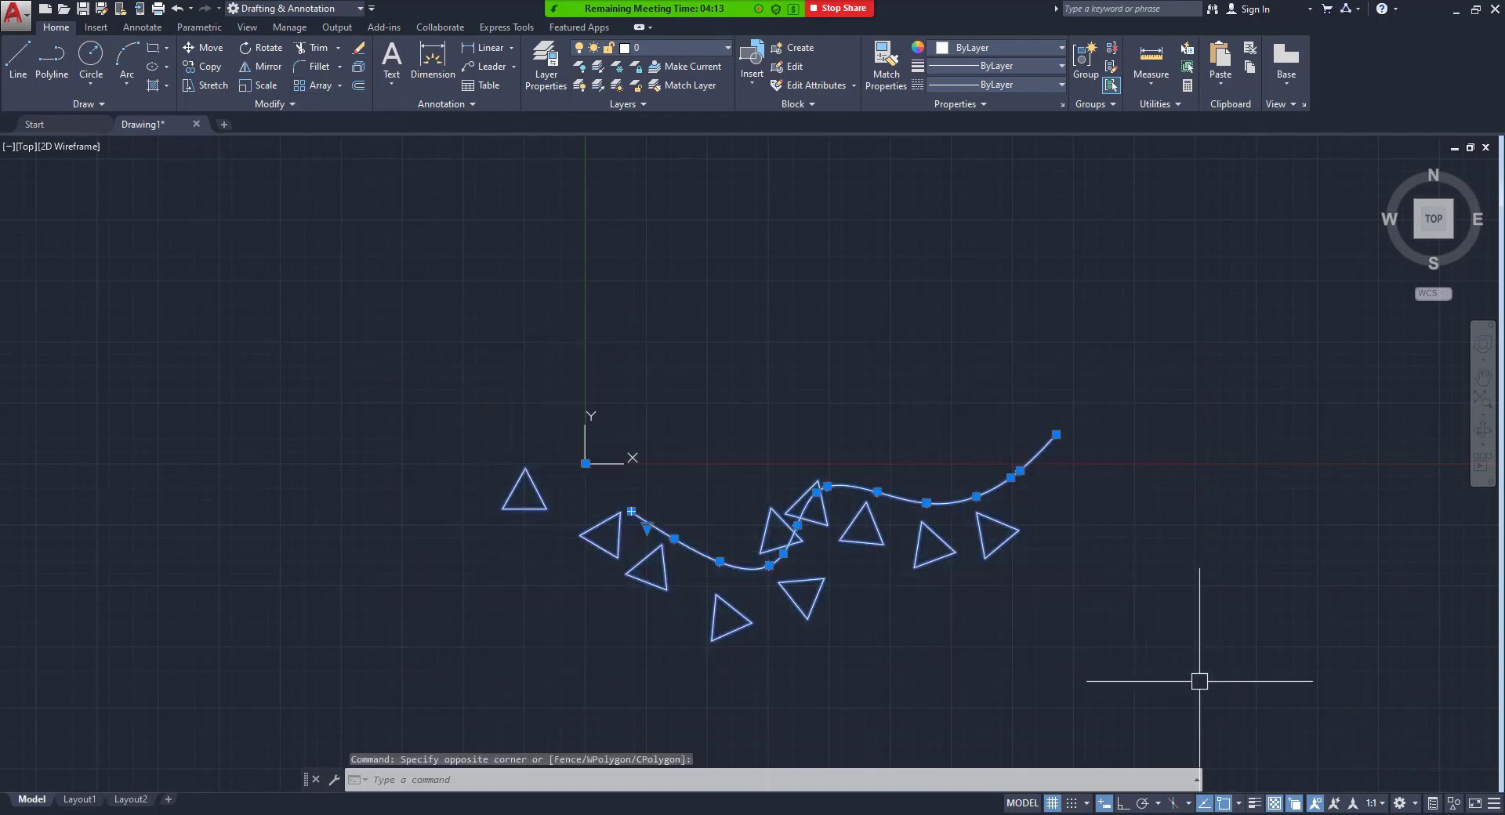
key(Delete)
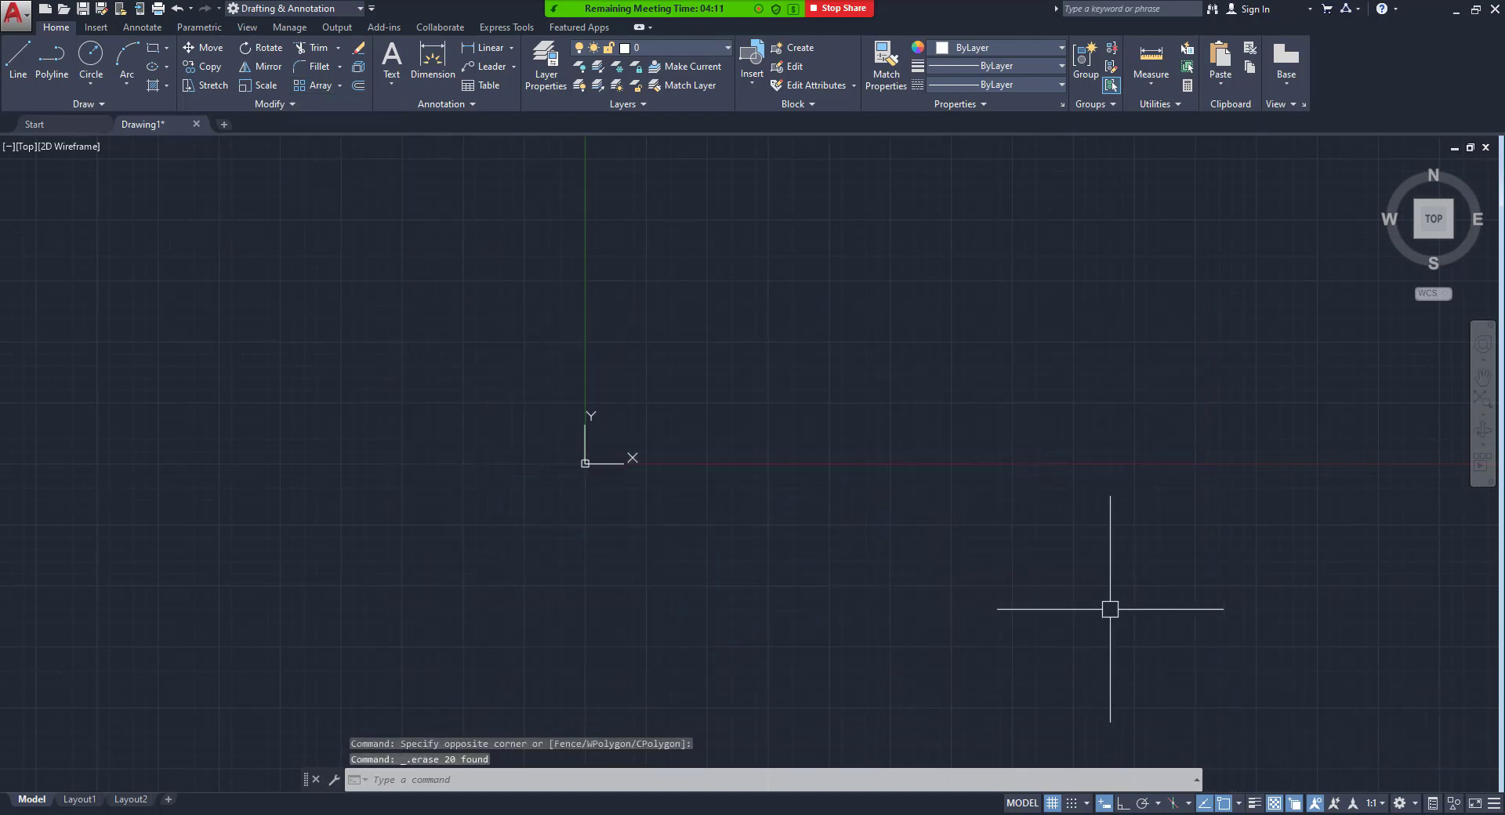